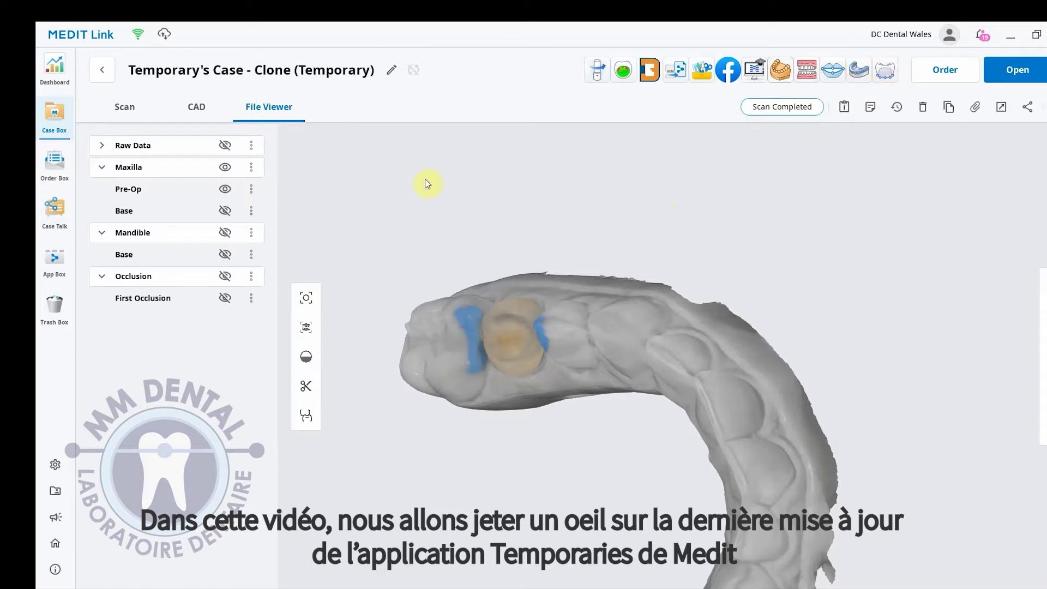
# Step: Swap the maxilla's pre-op scan for its base scan and examine the prepared tooth from several angles
pyautogui.moveTo(584, 468); pyautogui.dragTo(704, 327, button='right')
pyautogui.moveTo(275, 153); pyautogui.dragTo(634, 290, button='right')
pyautogui.moveTo(560, 356); pyautogui.dragTo(580, 313, button='right')
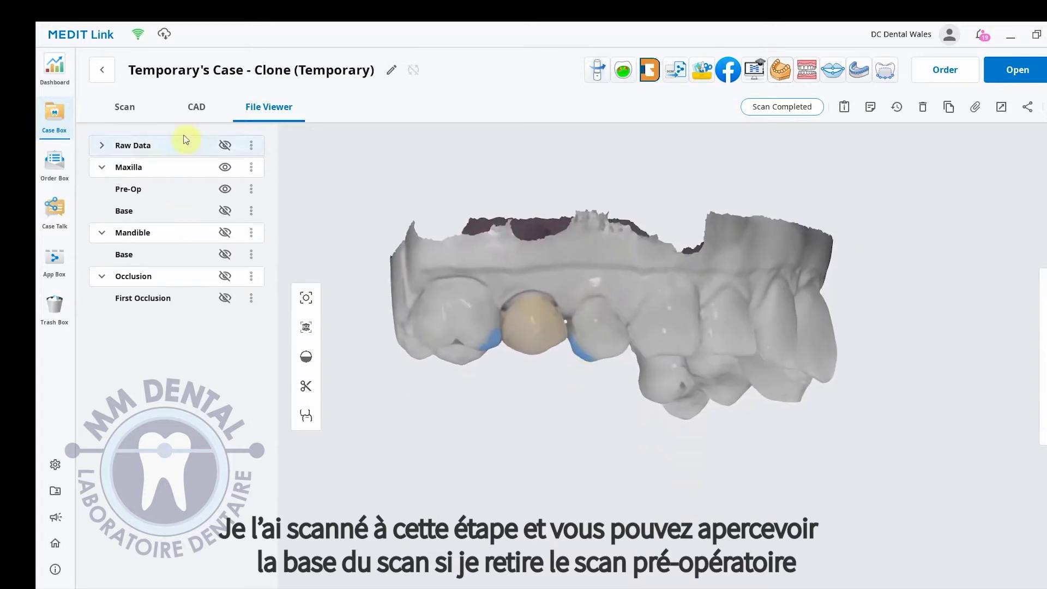
pyautogui.click(225, 189)
pyautogui.click(226, 190)
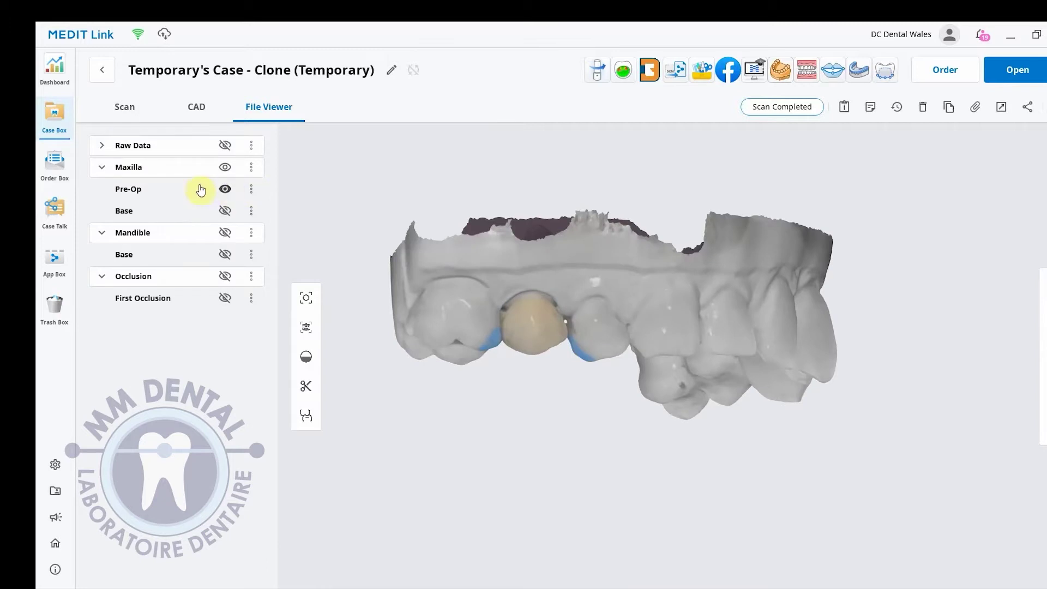
pyautogui.click(226, 190)
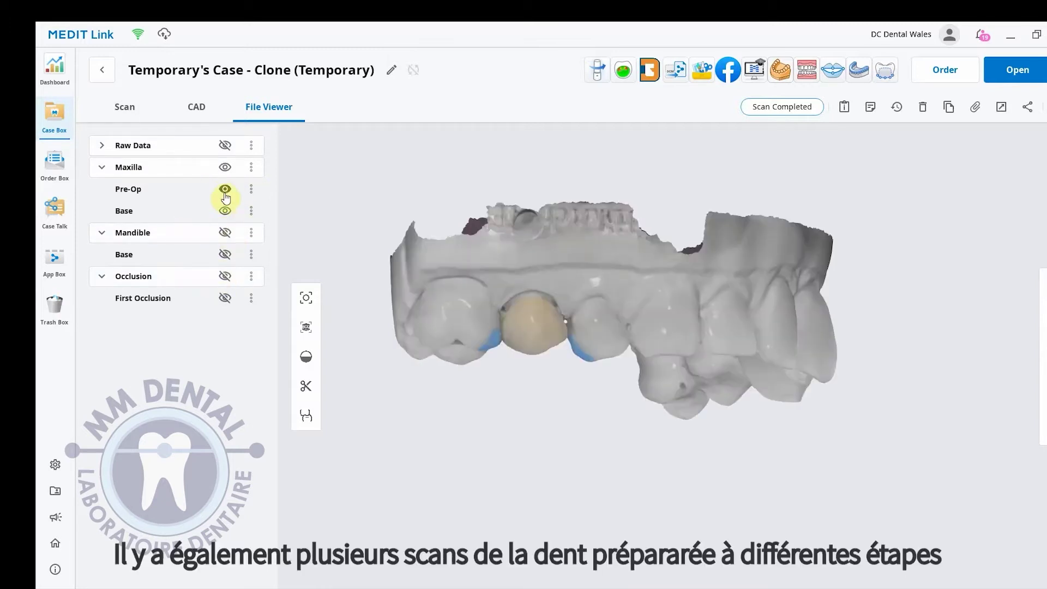
pyautogui.click(225, 191)
pyautogui.moveTo(578, 305); pyautogui.dragTo(602, 245, button='right')
pyautogui.scroll(7, 552, 281)
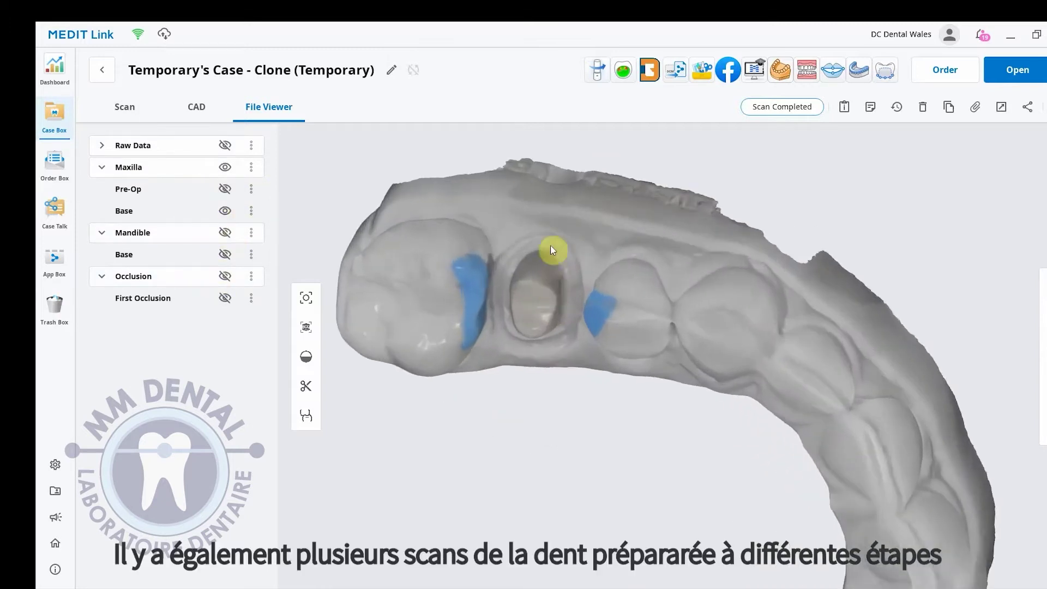
pyautogui.moveTo(594, 390); pyautogui.dragTo(271, 297, button='right')
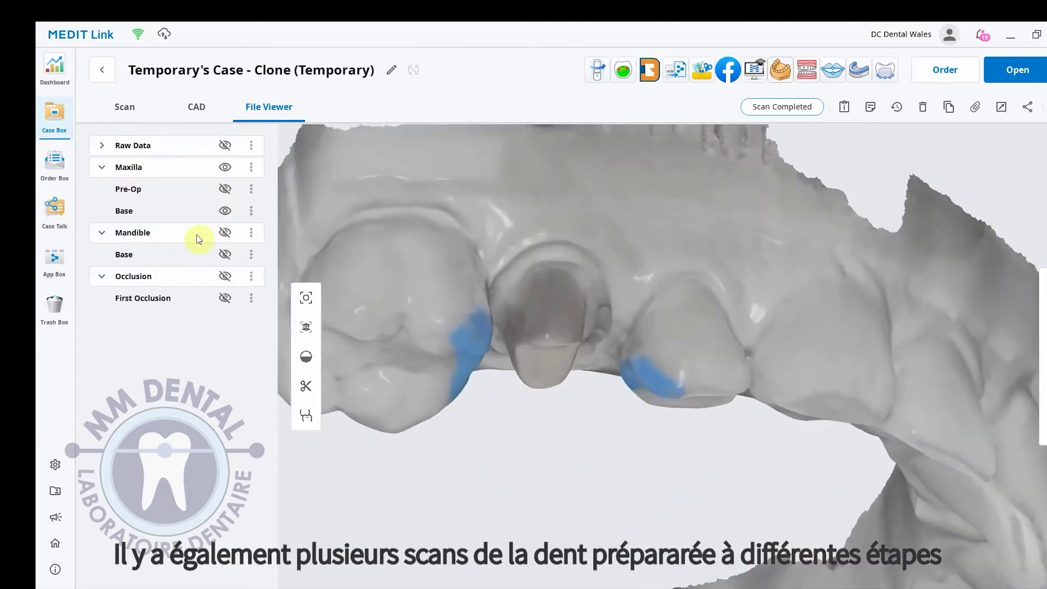
pyautogui.moveTo(790, 370); pyautogui.dragTo(777, 224, button='right')
pyautogui.moveTo(680, 278); pyautogui.dragTo(729, 307, button='right')
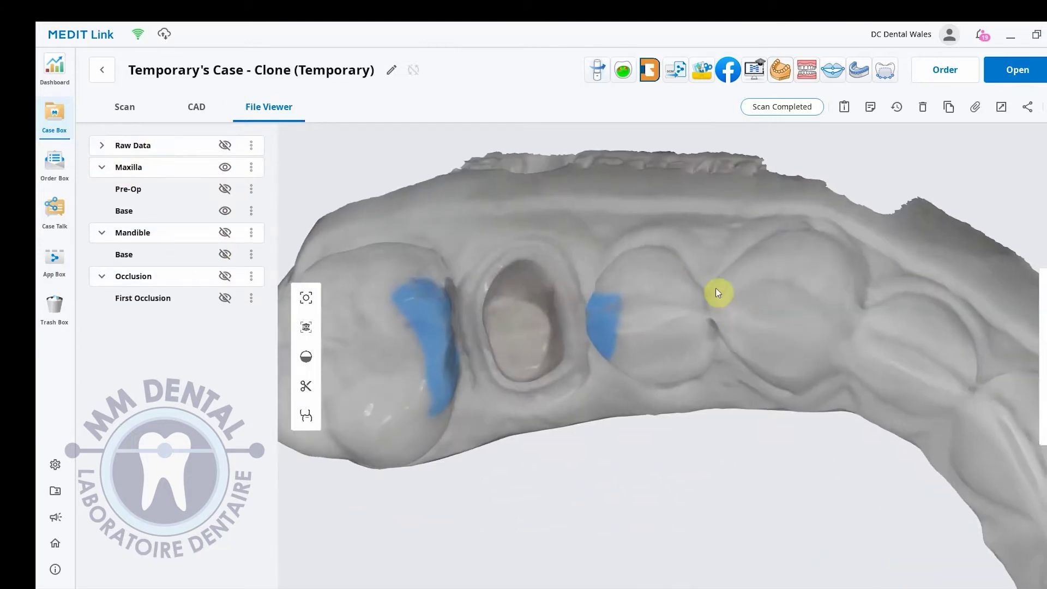
pyautogui.scroll(-1, 736, 271)
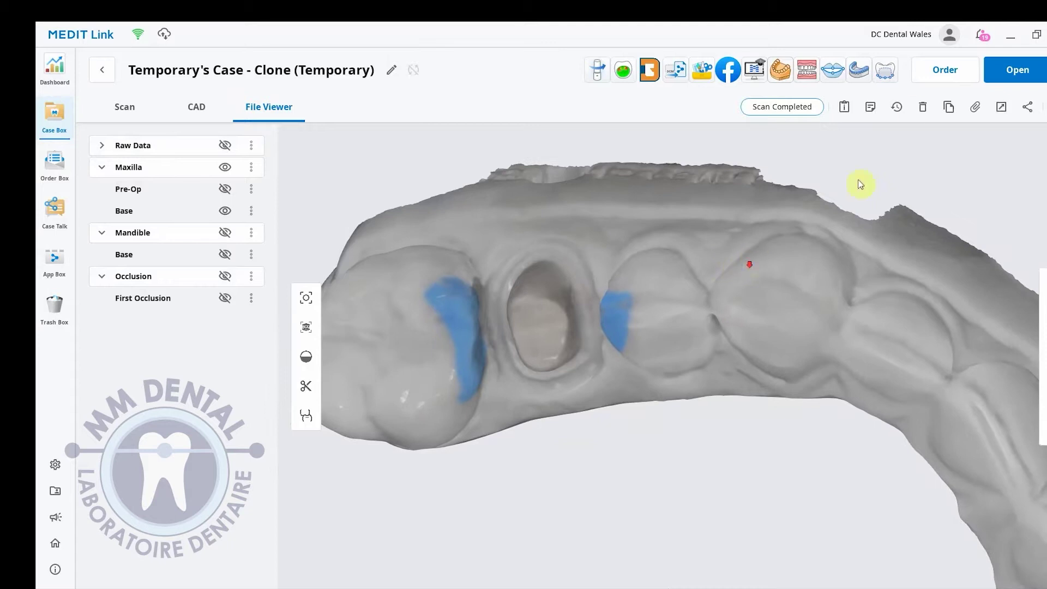
# Step: Open the case in Temporaries and assign data with the Prepared Data module, removing Maxilla Pre-Op from the Pre-Op Maxilla slot
pyautogui.click(884, 74)
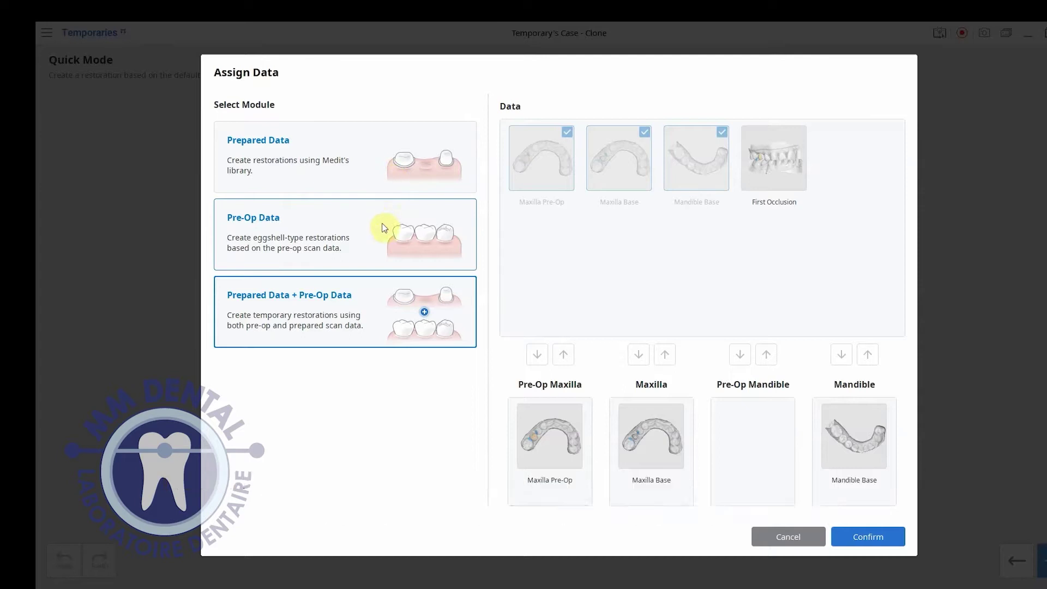
pyautogui.click(431, 137)
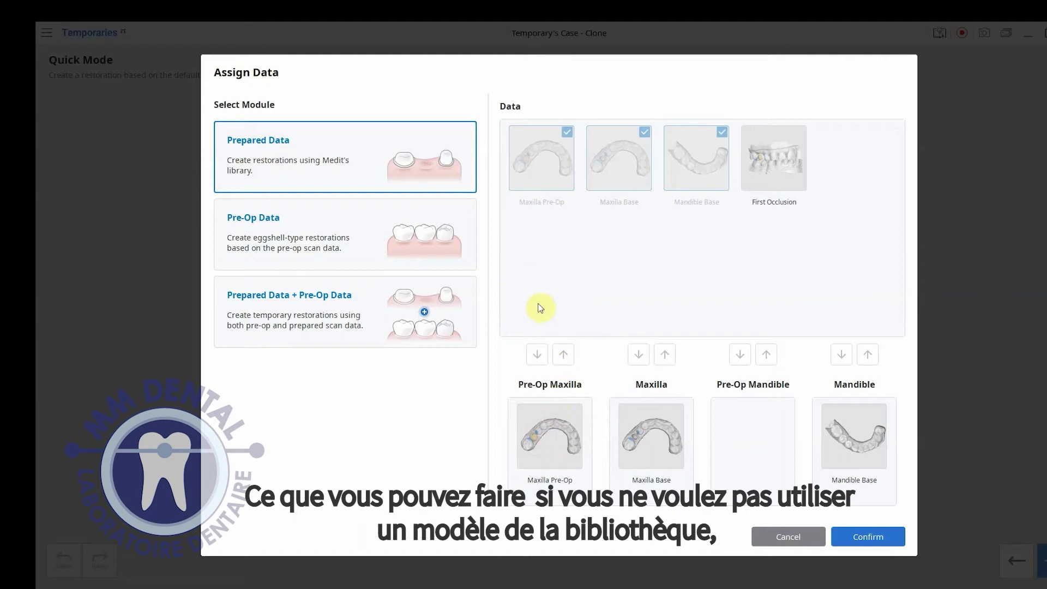
pyautogui.moveTo(545, 444); pyautogui.dragTo(599, 216)
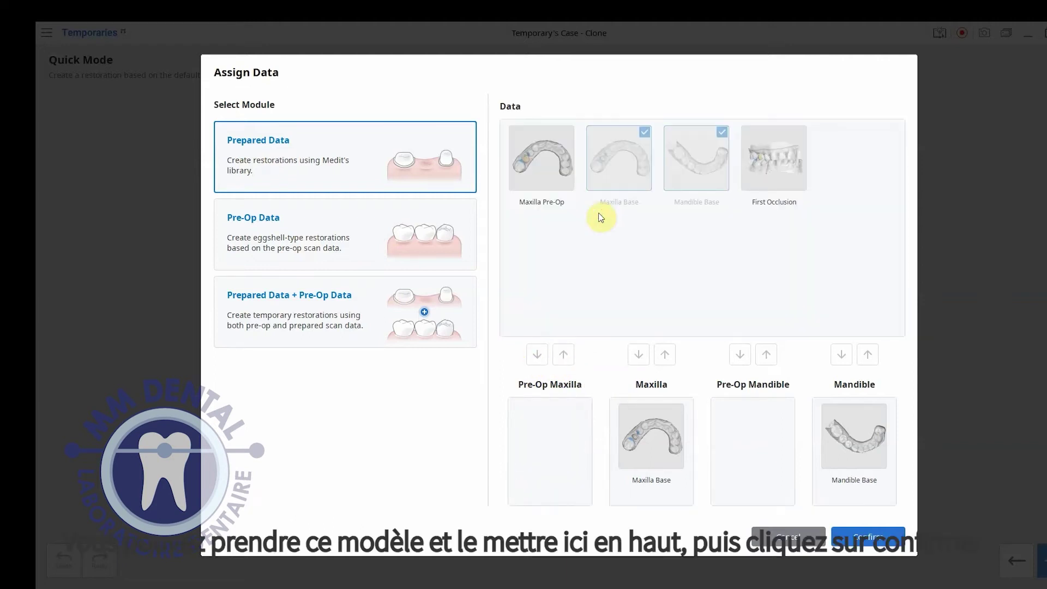
pyautogui.click(844, 543)
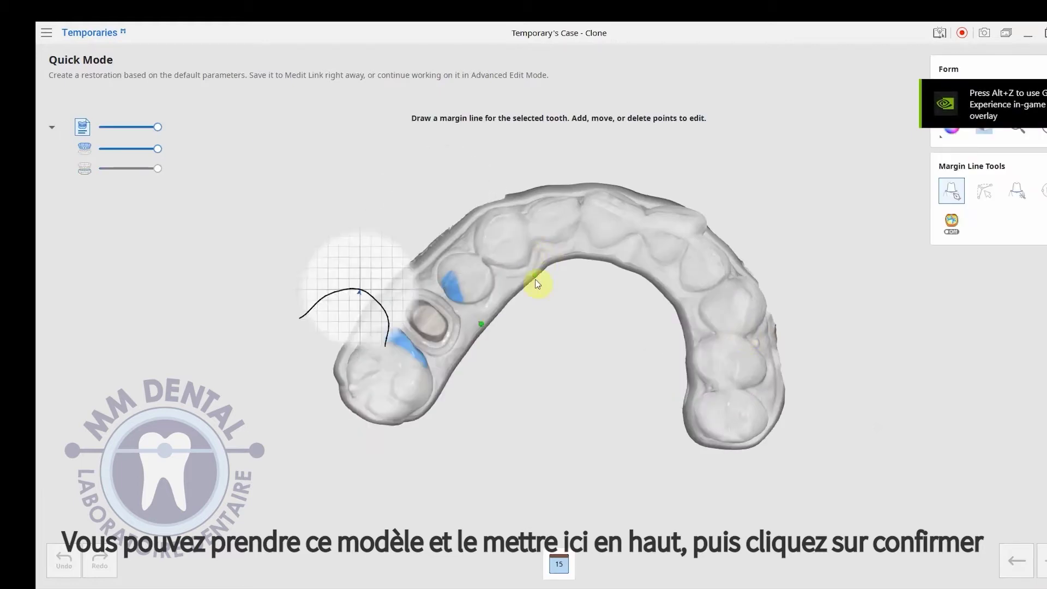
# Step: Auto-detect the margin line around the prepared tooth 15 and proceed to placing the library tooth
pyautogui.moveTo(484, 383); pyautogui.dragTo(459, 316, button='right')
pyautogui.scroll(1, 457, 312)
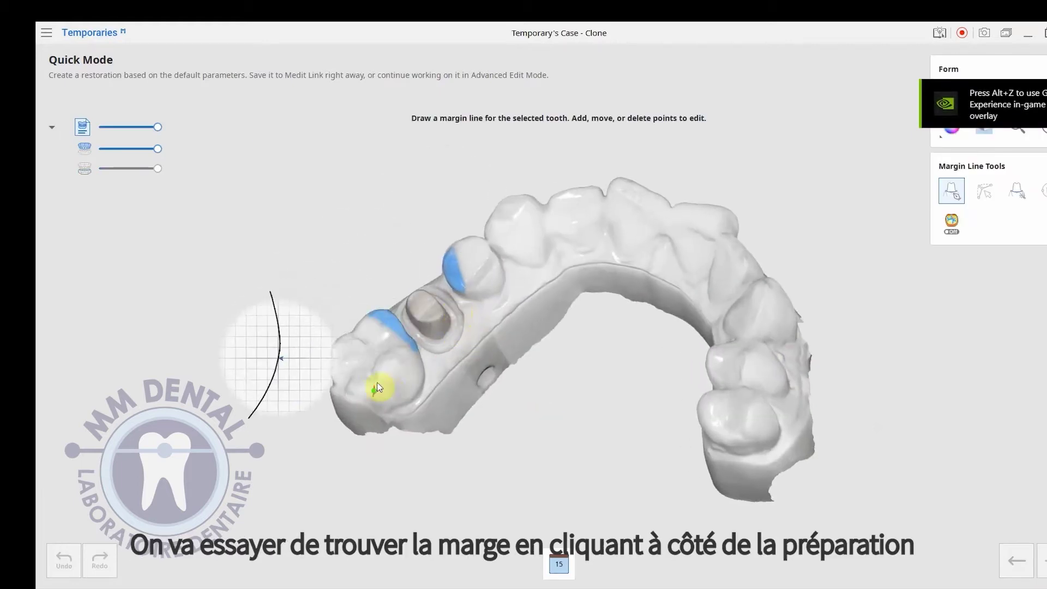
pyautogui.scroll(2, 468, 279)
pyautogui.scroll(4, 467, 277)
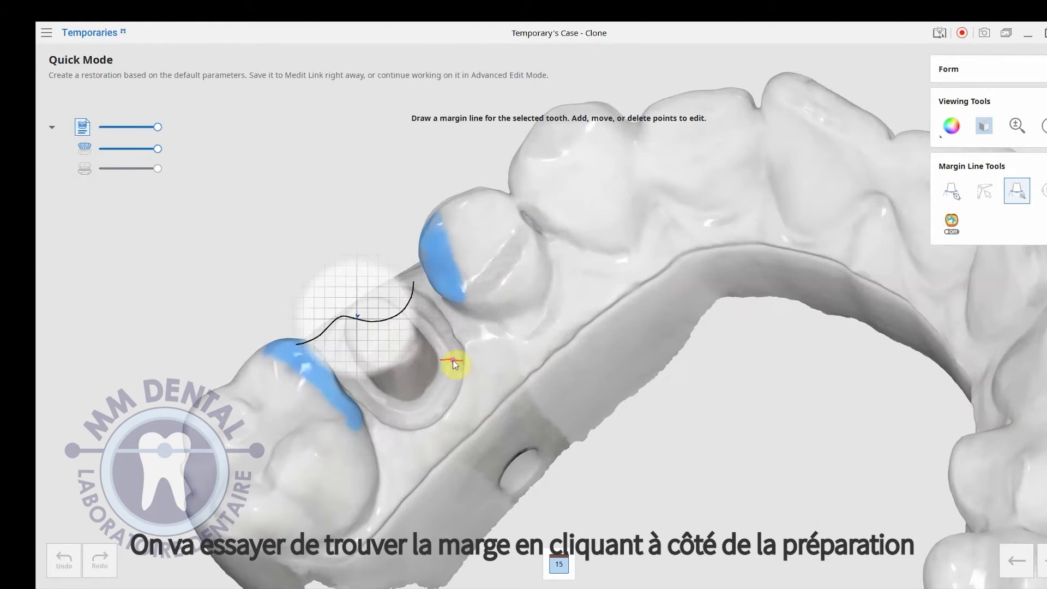
pyautogui.click(455, 364)
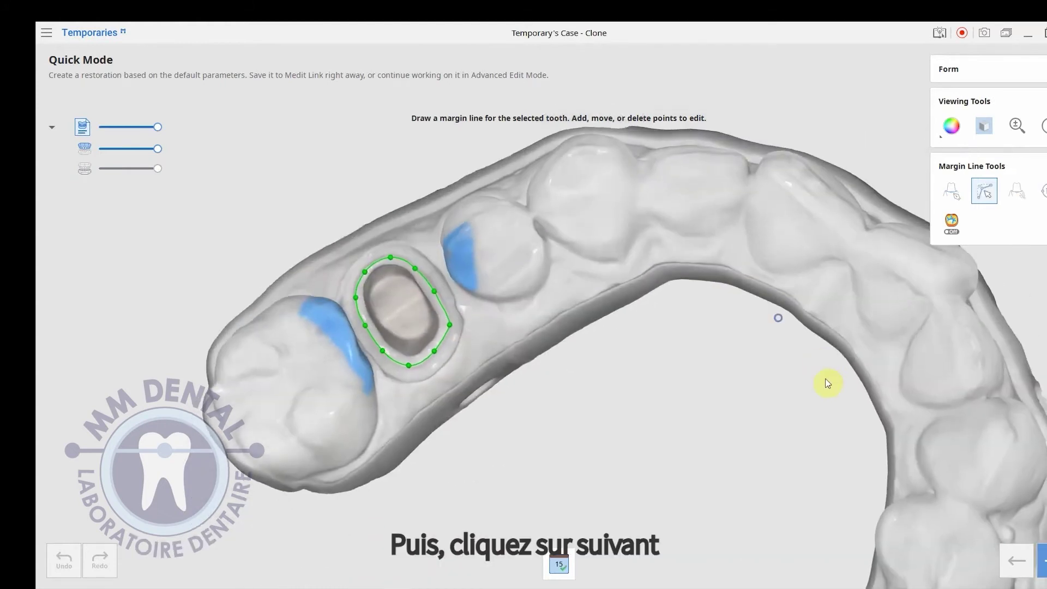
pyautogui.click(1039, 560)
# Step: Shift the library crown slightly on tooth 15 and rotate it to reduce the heavy occlusal contacts
pyautogui.moveTo(795, 403); pyautogui.dragTo(756, 544, button='right')
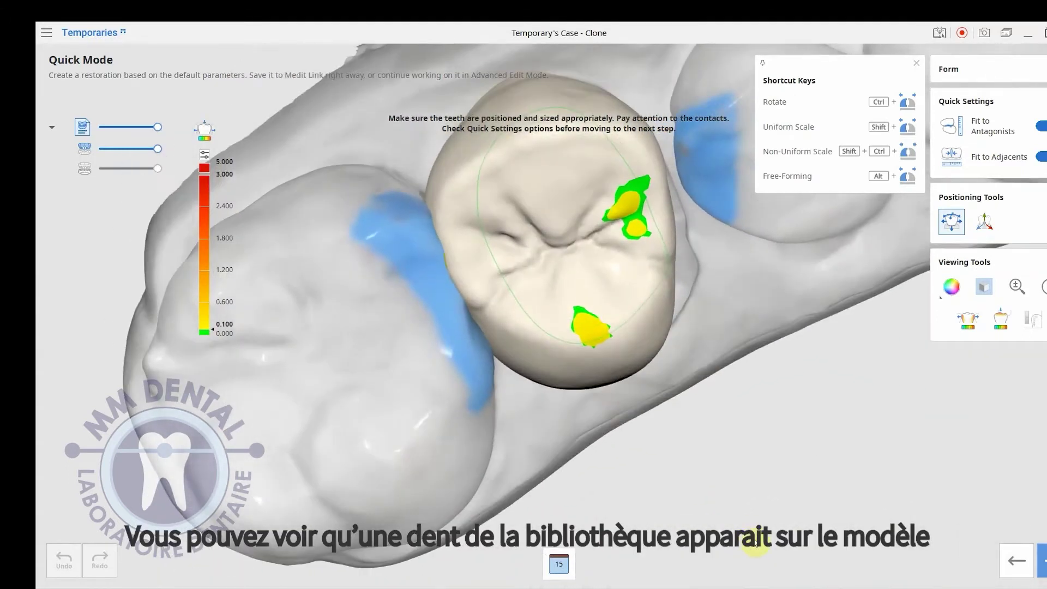
pyautogui.moveTo(853, 472); pyautogui.dragTo(907, 570, button='right')
pyautogui.moveTo(533, 155); pyautogui.dragTo(439, 287, button='right')
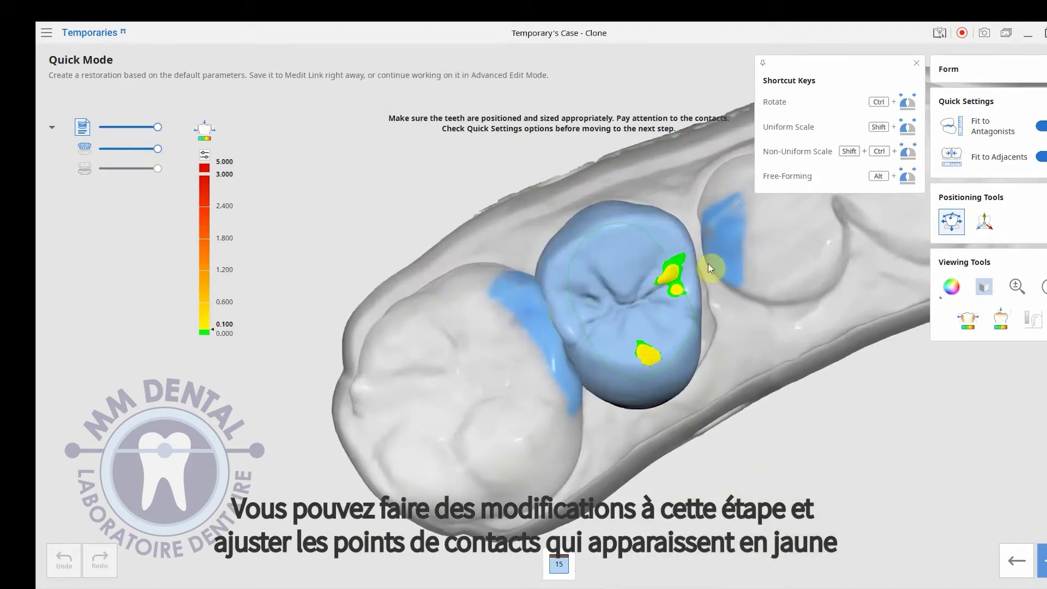
pyautogui.moveTo(873, 396); pyautogui.dragTo(839, 419, button='right')
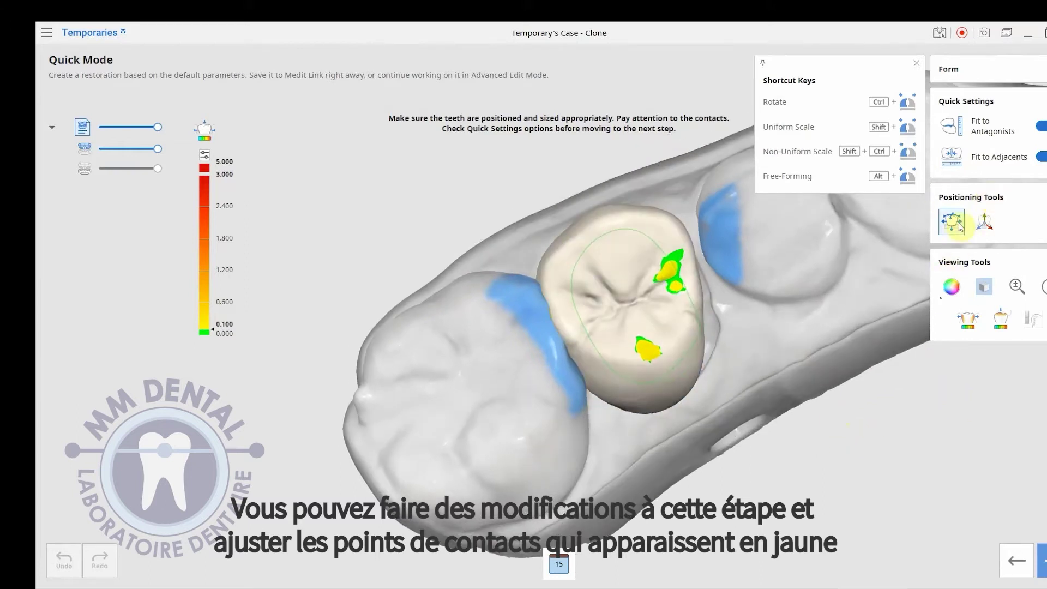
pyautogui.moveTo(658, 342); pyautogui.dragTo(662, 339)
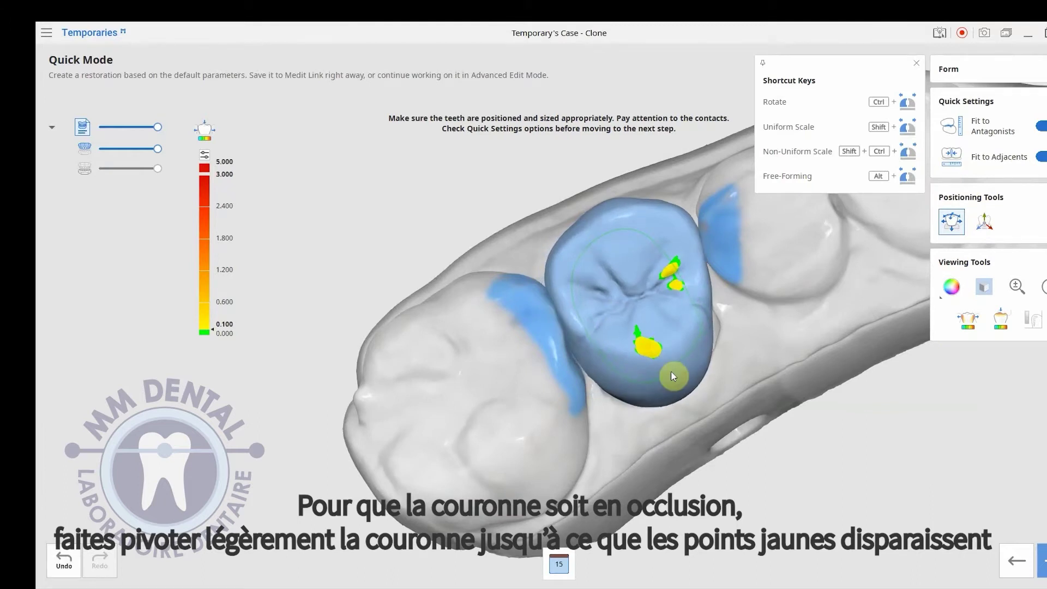
pyautogui.keyDown('ctrl'); pyautogui.moveTo(672, 372); pyautogui.dragTo(685, 340); pyautogui.keyUp('ctrl')
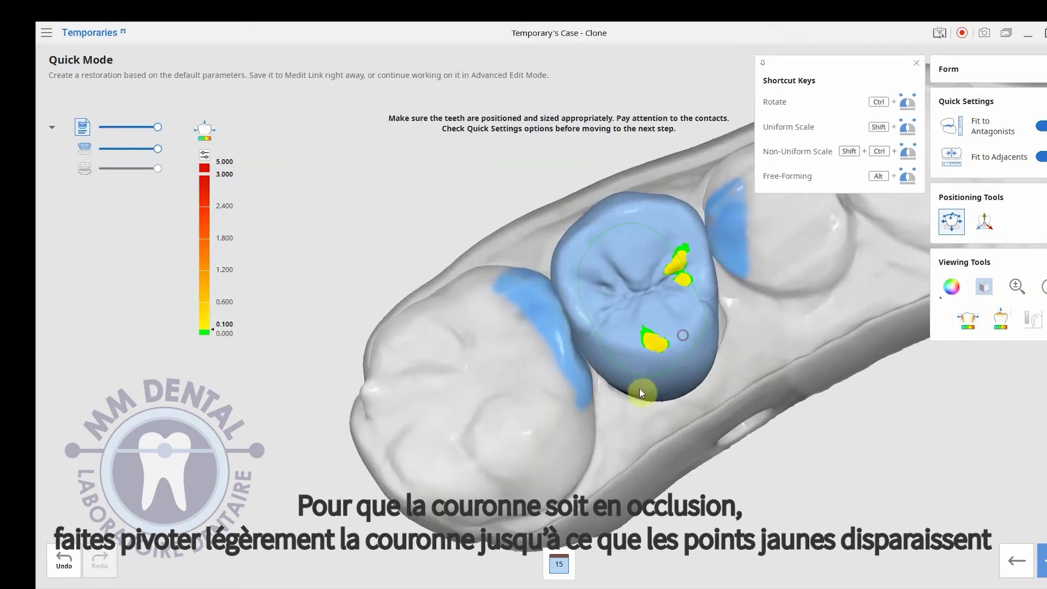
pyautogui.keyDown('ctrl'); pyautogui.moveTo(660, 379); pyautogui.dragTo(684, 375); pyautogui.keyUp('ctrl')
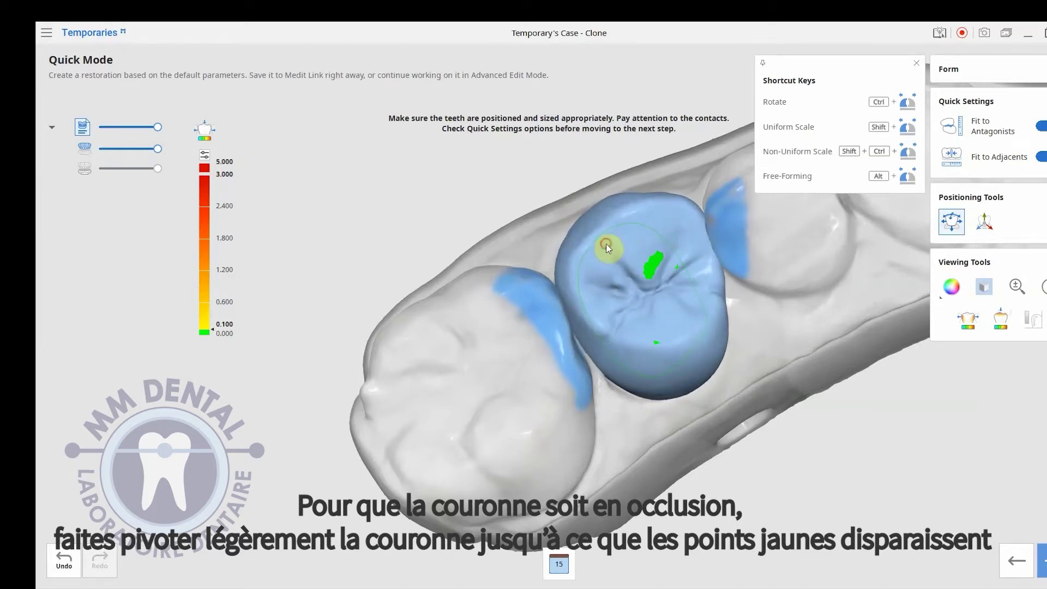
# Step: Generate the crown from the positioned library tooth and inspect its surface from several angles
pyautogui.moveTo(887, 456); pyautogui.dragTo(1024, 470, button='right')
pyautogui.moveTo(547, 427); pyautogui.dragTo(626, 335, button='right')
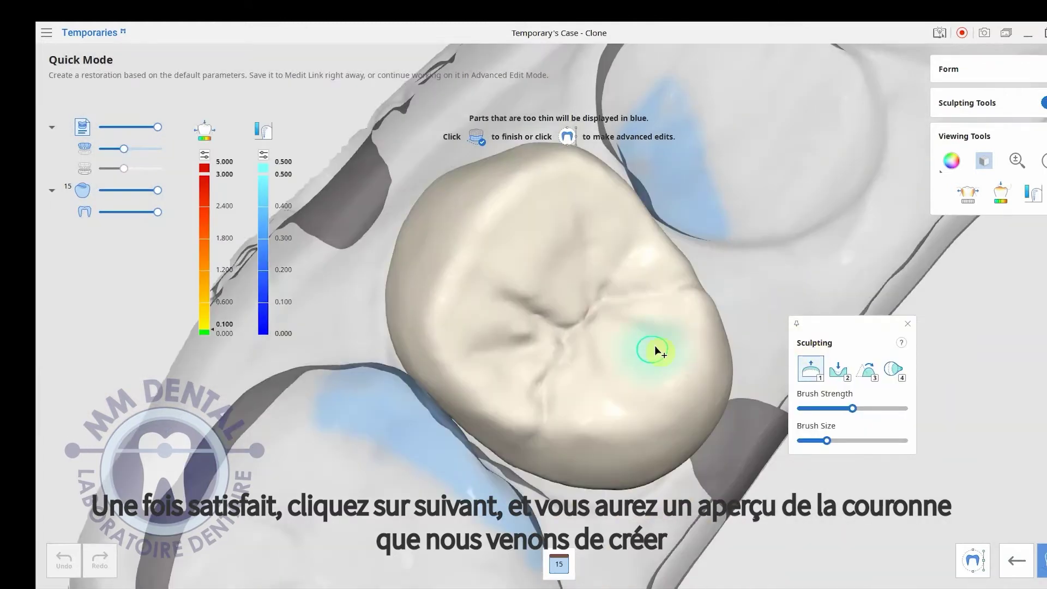
pyautogui.moveTo(656, 350)
pyautogui.mouseDown(button='right')
pyautogui.moveTo(566, 328)
pyautogui.moveTo(470, 331)
pyautogui.mouseUp(button='right')
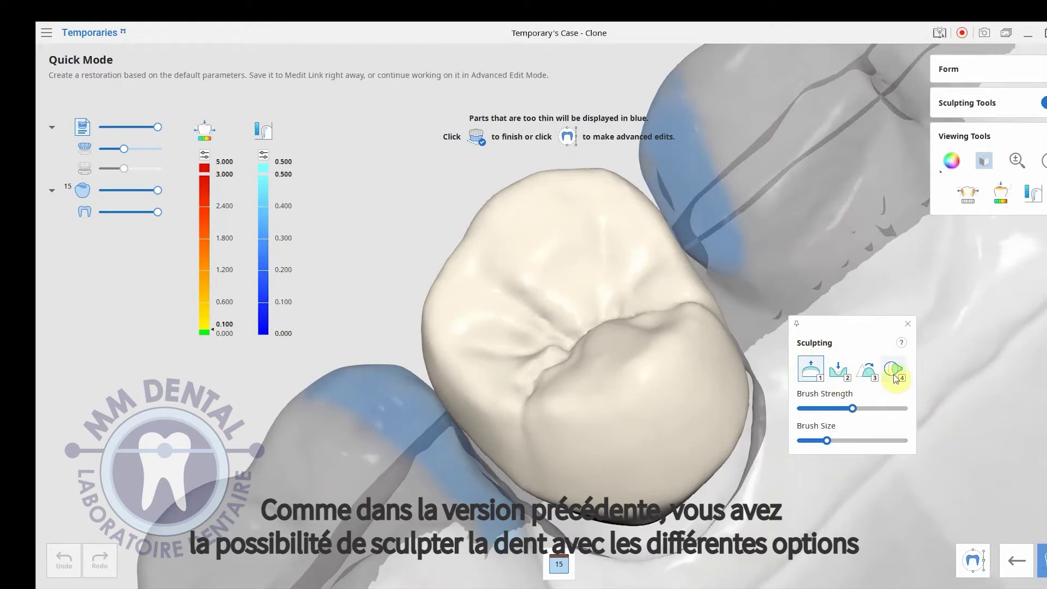
pyautogui.moveTo(608, 565)
pyautogui.mouseDown(button='right')
pyautogui.moveTo(681, 523)
pyautogui.moveTo(564, 504)
pyautogui.moveTo(559, 578)
pyautogui.moveTo(623, 511)
pyautogui.moveTo(630, 555)
pyautogui.mouseUp(button='right')
pyautogui.moveTo(759, 338)
pyautogui.mouseDown(button='right')
pyautogui.moveTo(693, 424)
pyautogui.moveTo(557, 385)
pyautogui.mouseUp(button='right')
pyautogui.moveTo(552, 335)
pyautogui.mouseDown(button='right')
pyautogui.moveTo(603, 416)
pyautogui.moveTo(740, 287)
pyautogui.moveTo(719, 345)
pyautogui.mouseUp(button='right')
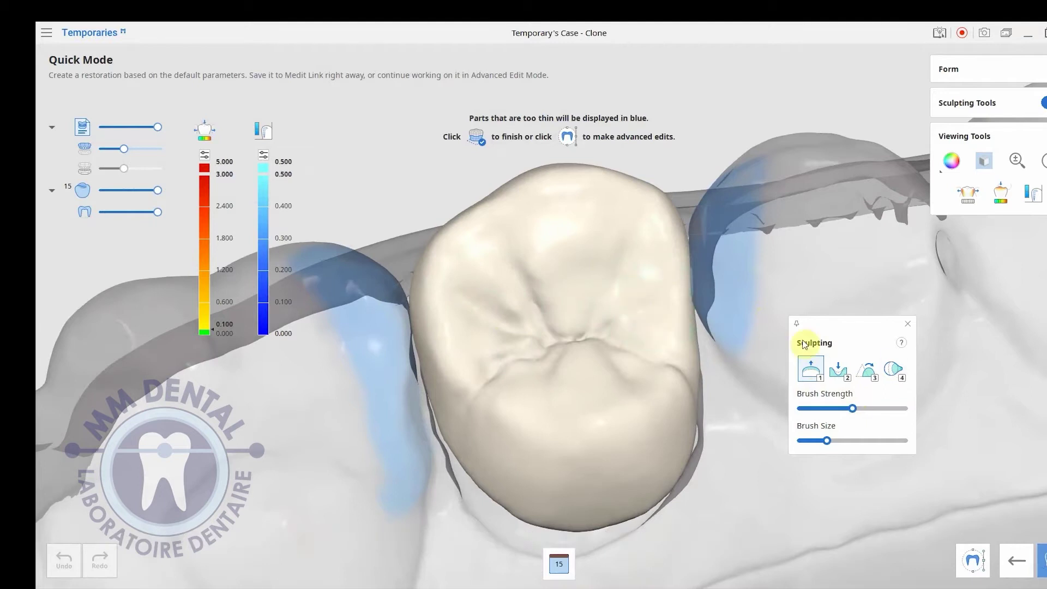
pyautogui.moveTo(867, 523)
pyautogui.mouseDown(button='right')
pyautogui.moveTo(528, 467)
pyautogui.moveTo(505, 527)
pyautogui.mouseUp(button='right')
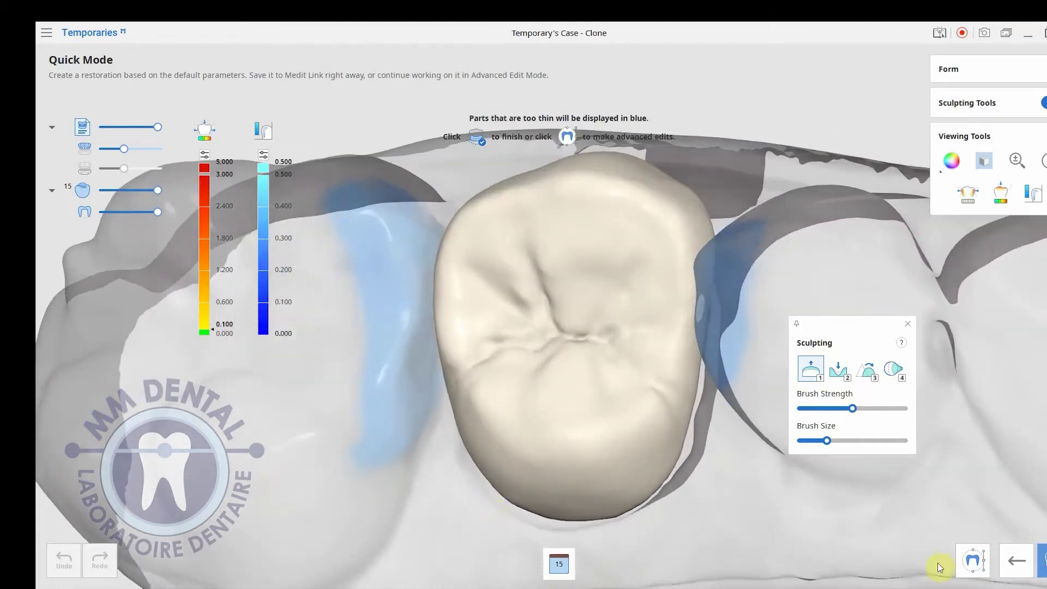
# Step: Examine the crown's inner-surface parameters in Advanced Edit Mode and leave without applying changes
pyautogui.click(972, 559)
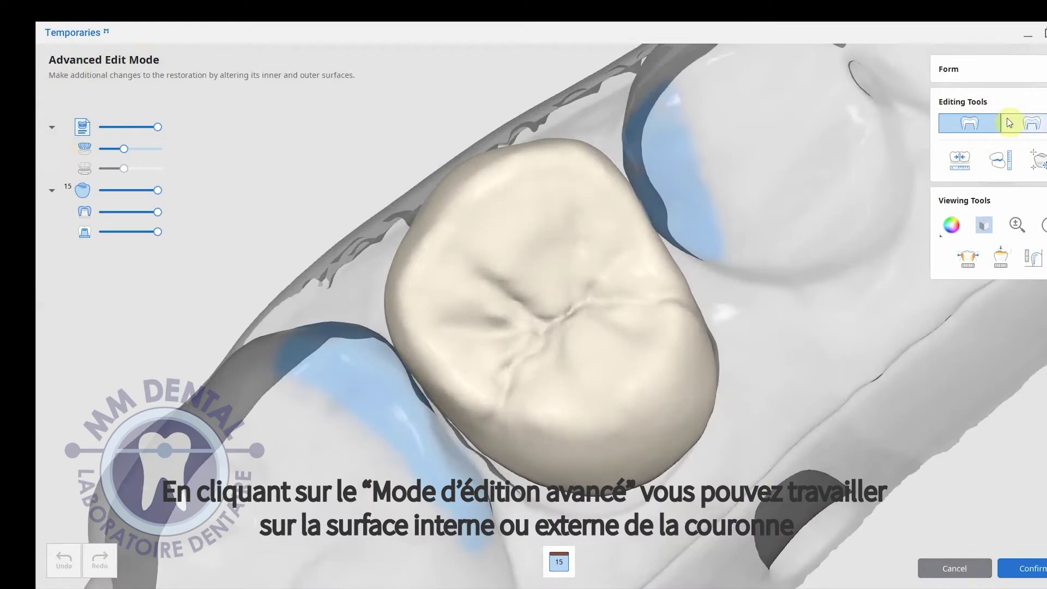
pyautogui.click(1027, 123)
pyautogui.moveTo(728, 507); pyautogui.dragTo(777, 339, button='right')
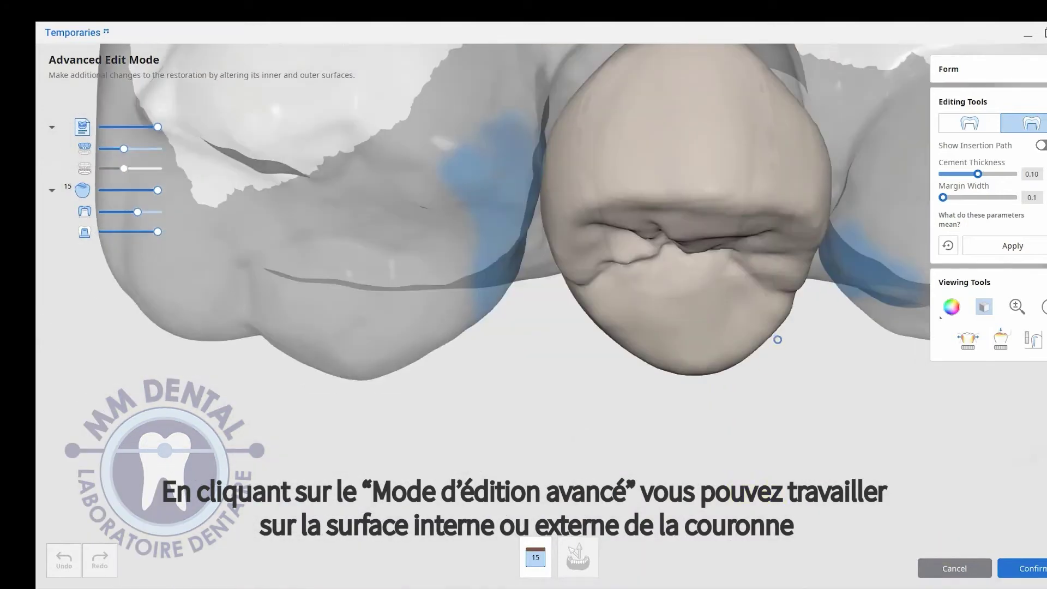
pyautogui.click(953, 568)
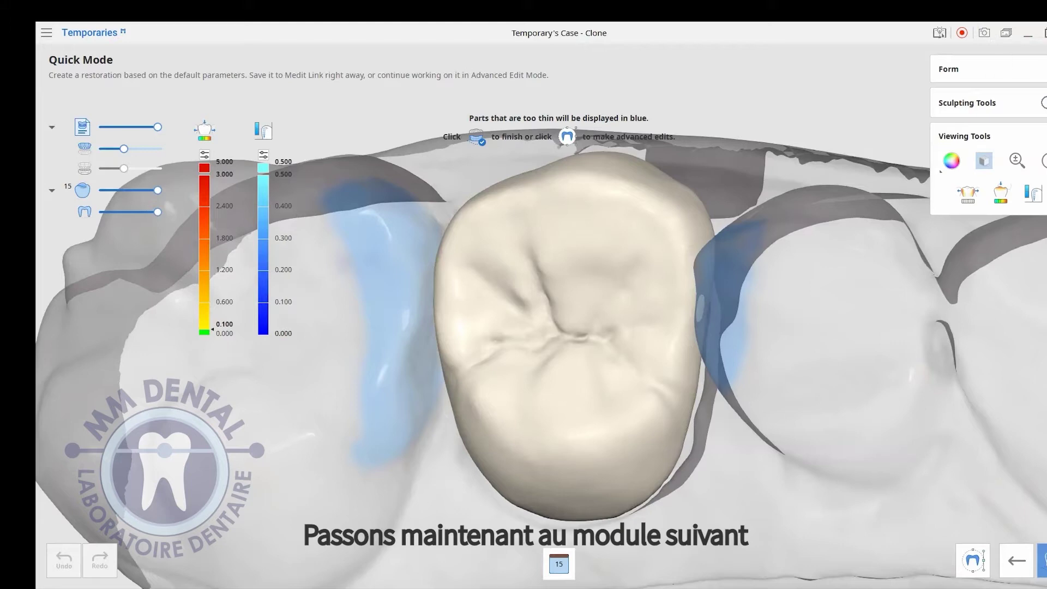
# Step: Restart Temporaries on the case and assign the data with the Pre-Op Data module
pyautogui.click(1043, 32)
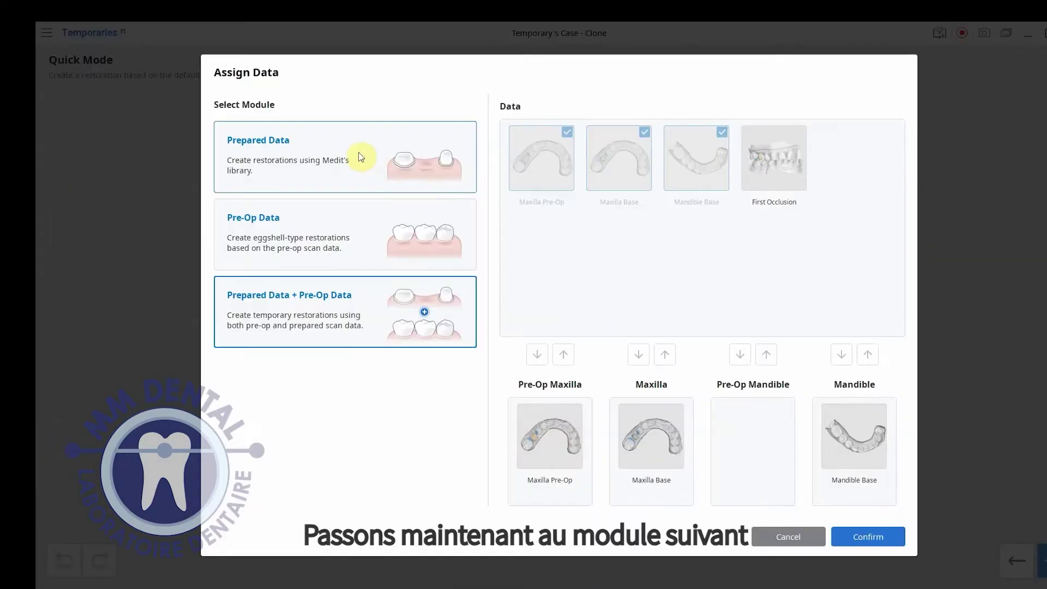
pyautogui.click(316, 245)
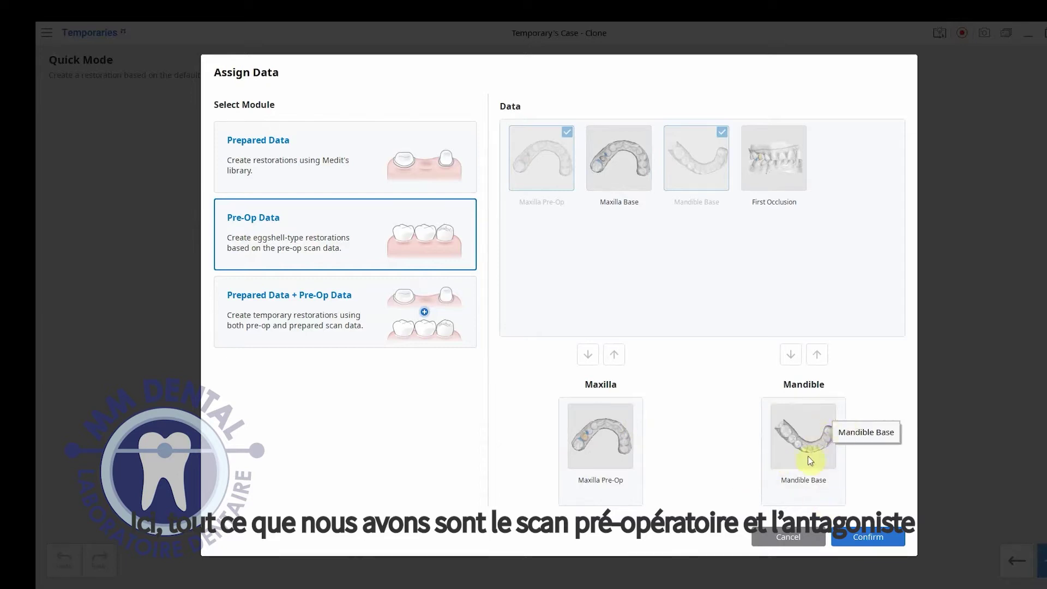
pyautogui.click(875, 538)
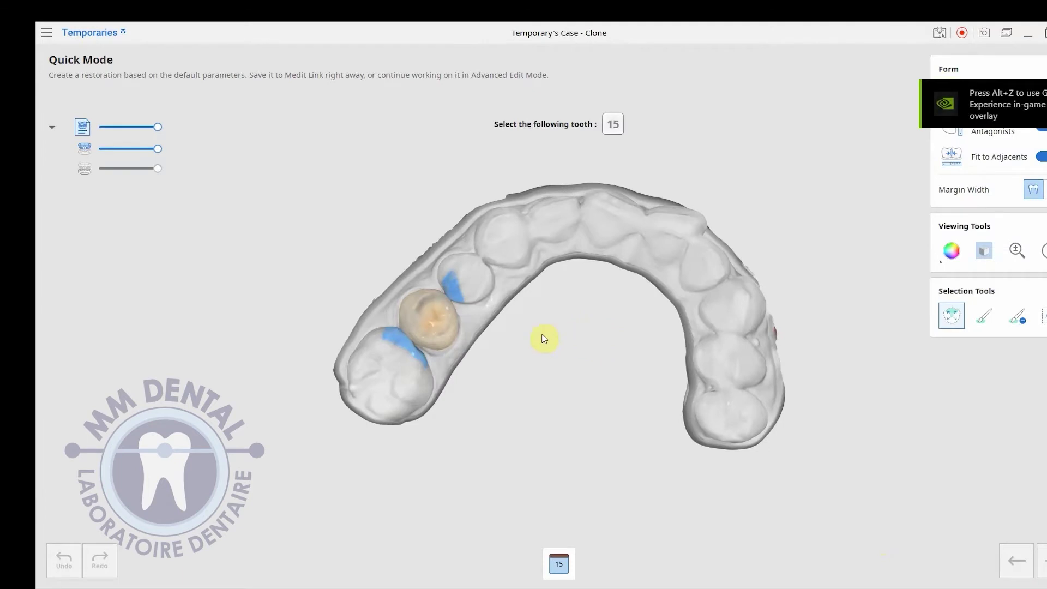
# Step: Select tooth 15 on the maxilla pre-op scan and proceed to its margin line
pyautogui.click(441, 331)
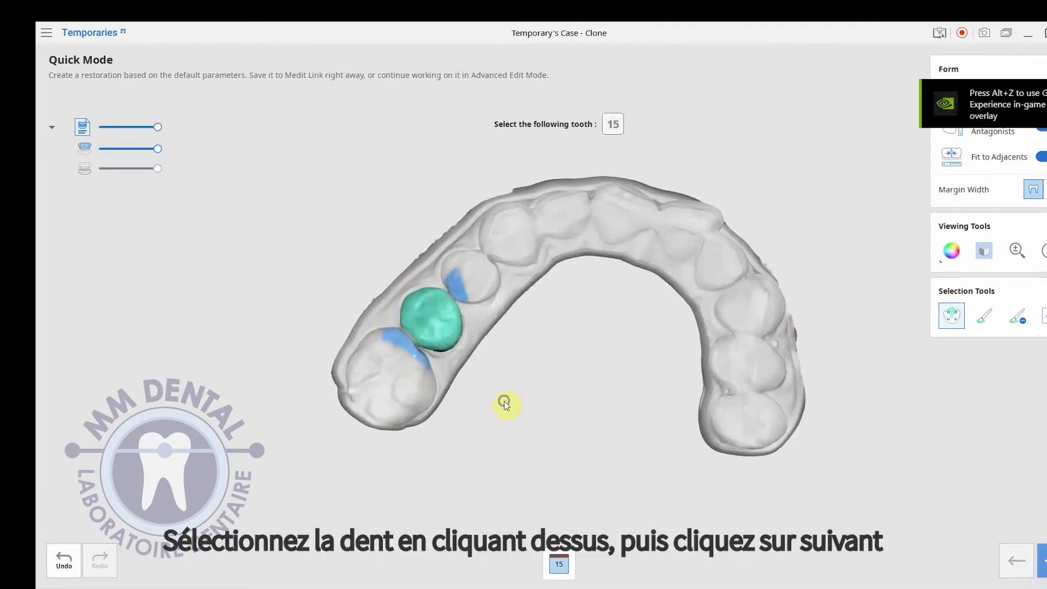
pyautogui.moveTo(504, 404); pyautogui.dragTo(376, 420, button='right')
pyautogui.click(1042, 561)
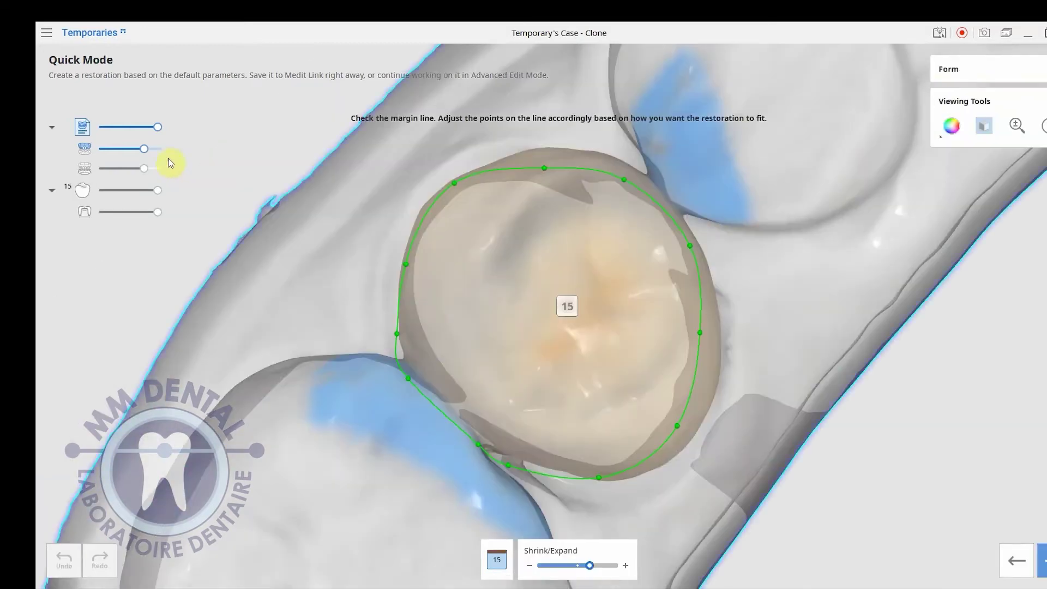
# Step: Adjust the margin line of tooth 15 with Shrink/Expand and generate the eggshell crown
pyautogui.moveTo(844, 409); pyautogui.dragTo(1012, 562, button='right')
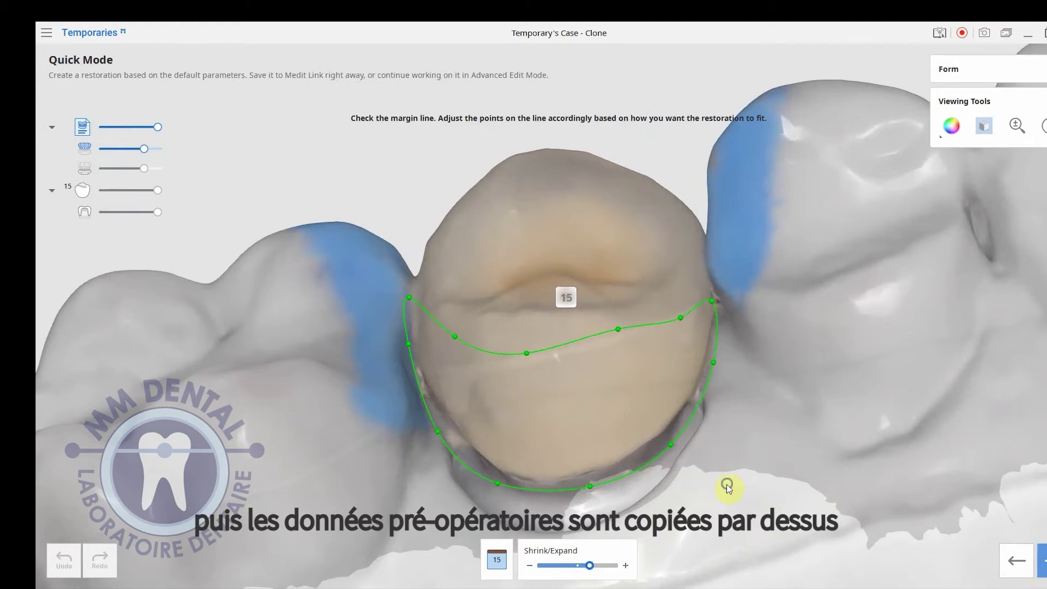
pyautogui.moveTo(728, 487); pyautogui.dragTo(601, 570, button='right')
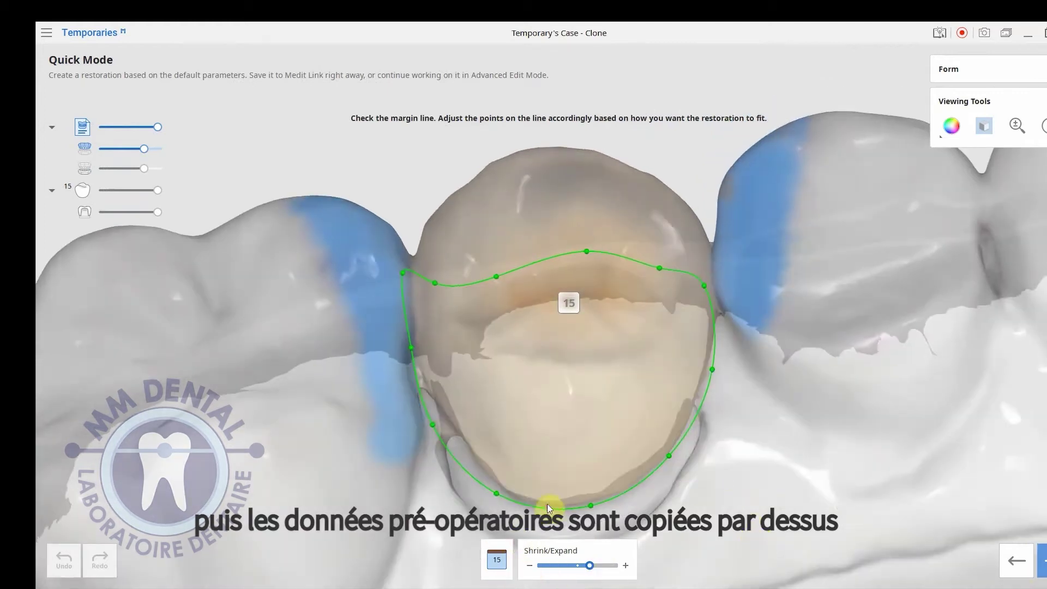
pyautogui.moveTo(593, 568)
pyautogui.mouseDown()
pyautogui.moveTo(539, 570)
pyautogui.moveTo(596, 567)
pyautogui.moveTo(584, 570)
pyautogui.mouseUp()
pyautogui.moveTo(570, 577); pyautogui.dragTo(614, 573)
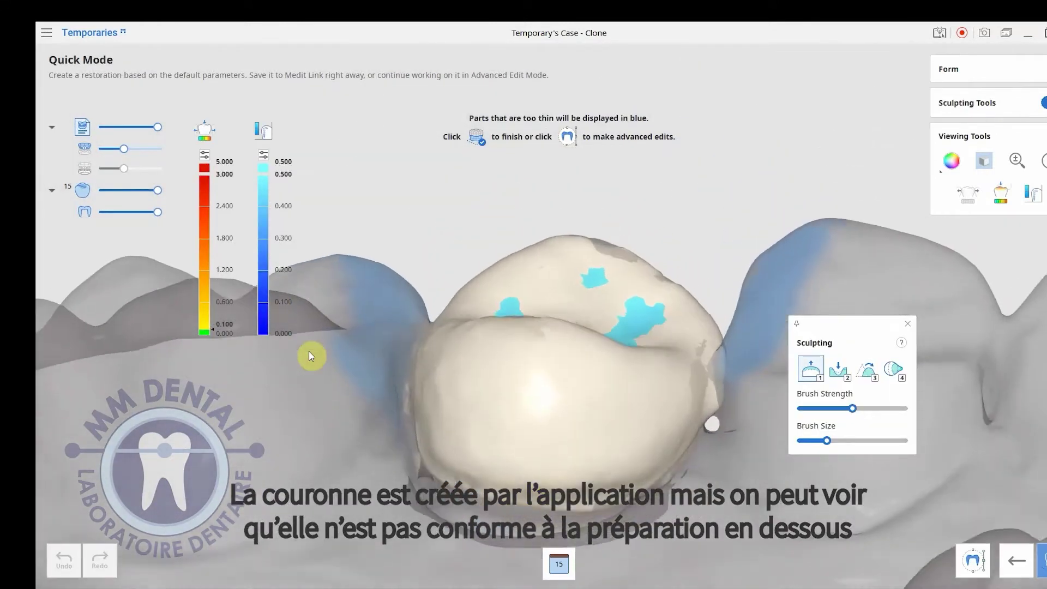
# Step: Inspect the eggshell crown of tooth 15 from the inner, occlusal and side surfaces against the neighbouring teeth
pyautogui.moveTo(309, 352); pyautogui.dragTo(274, 296, button='right')
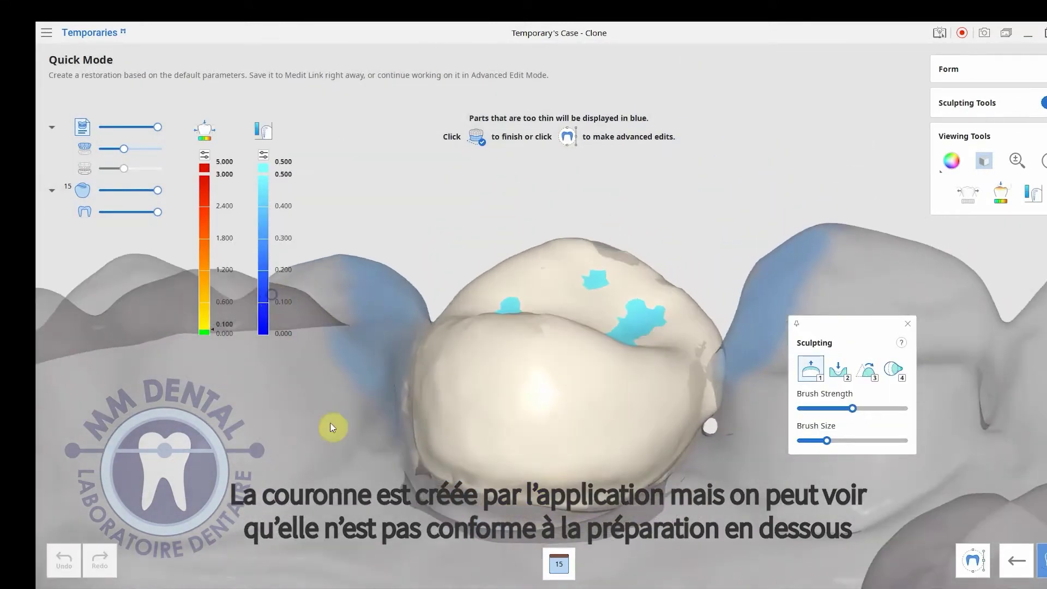
pyautogui.moveTo(567, 481); pyautogui.dragTo(590, 212, button='right')
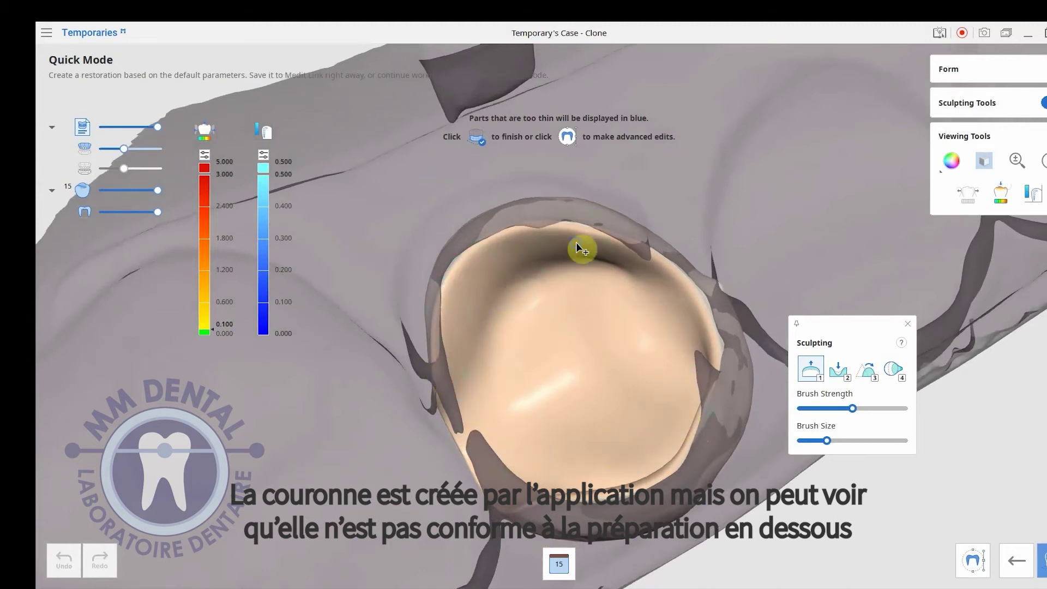
pyautogui.moveTo(502, 273); pyautogui.dragTo(677, 281, button='right')
pyautogui.moveTo(542, 428)
pyautogui.mouseDown(button='right')
pyautogui.moveTo(538, 353)
pyautogui.moveTo(580, 423)
pyautogui.moveTo(692, 500)
pyautogui.moveTo(525, 413)
pyautogui.mouseUp(button='right')
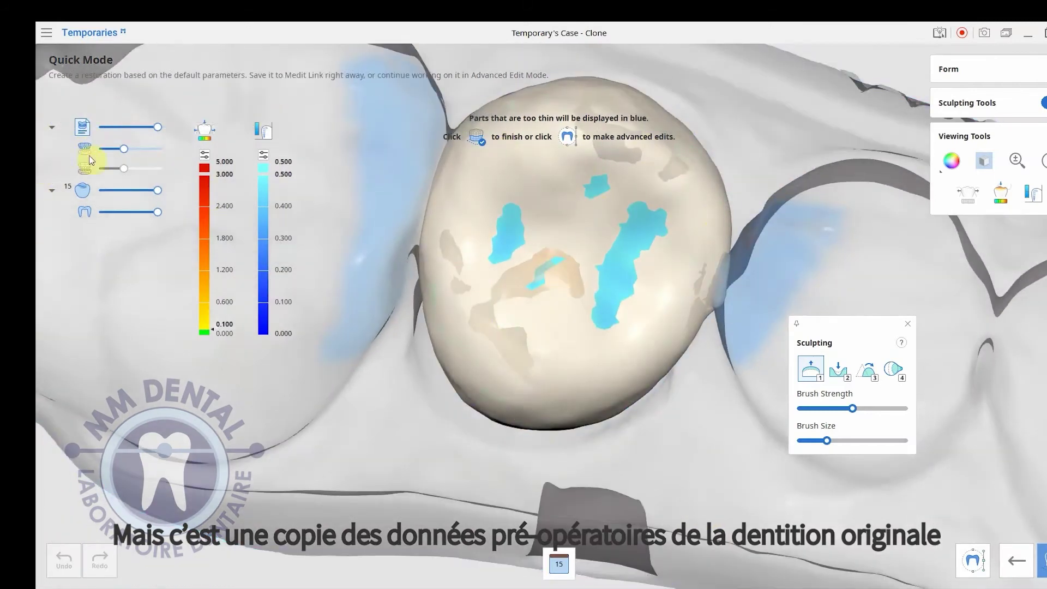
pyautogui.moveTo(630, 398); pyautogui.dragTo(503, 272, button='right')
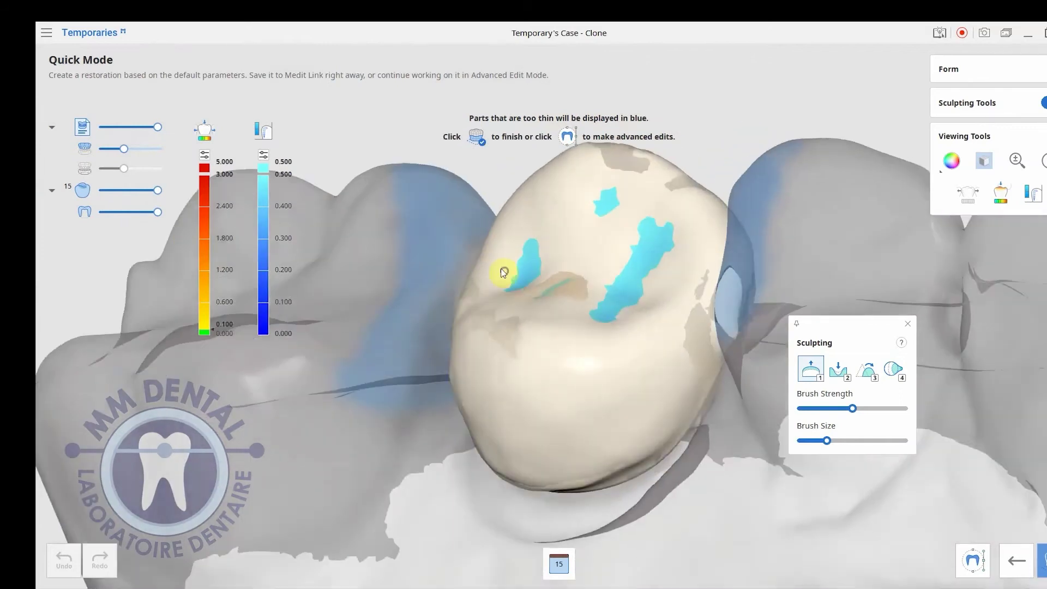
pyautogui.click(1042, 561)
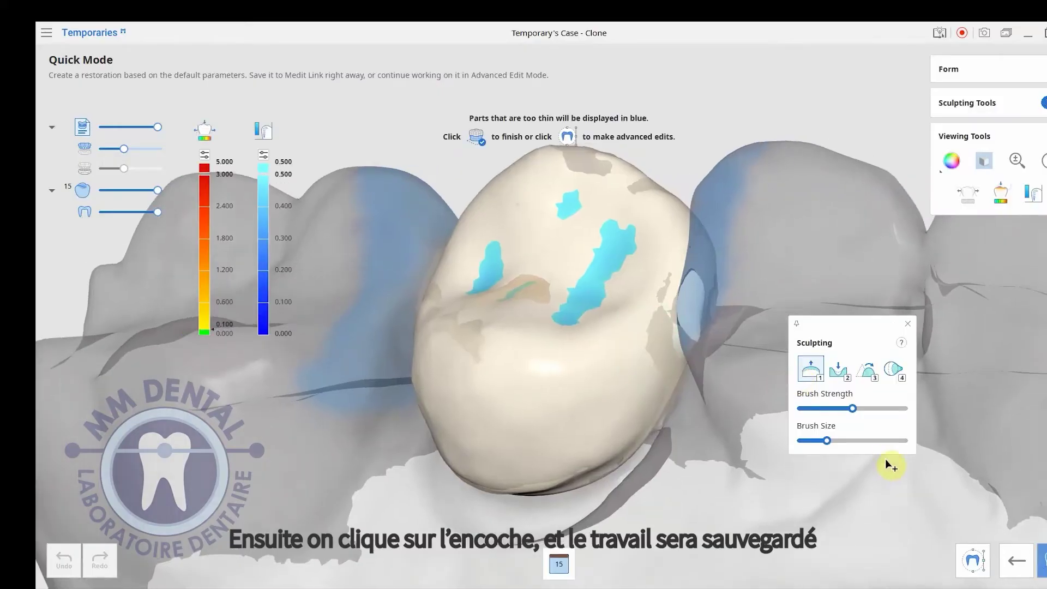
pyautogui.moveTo(891, 466)
pyautogui.mouseDown(button='right')
pyautogui.moveTo(712, 254)
pyautogui.moveTo(709, 283)
pyautogui.mouseUp(button='right')
# Step: Exit the program without saving, and restart the case with data assigned in the Prepared Data + Pre-Op Data module
pyautogui.click(1043, 33)
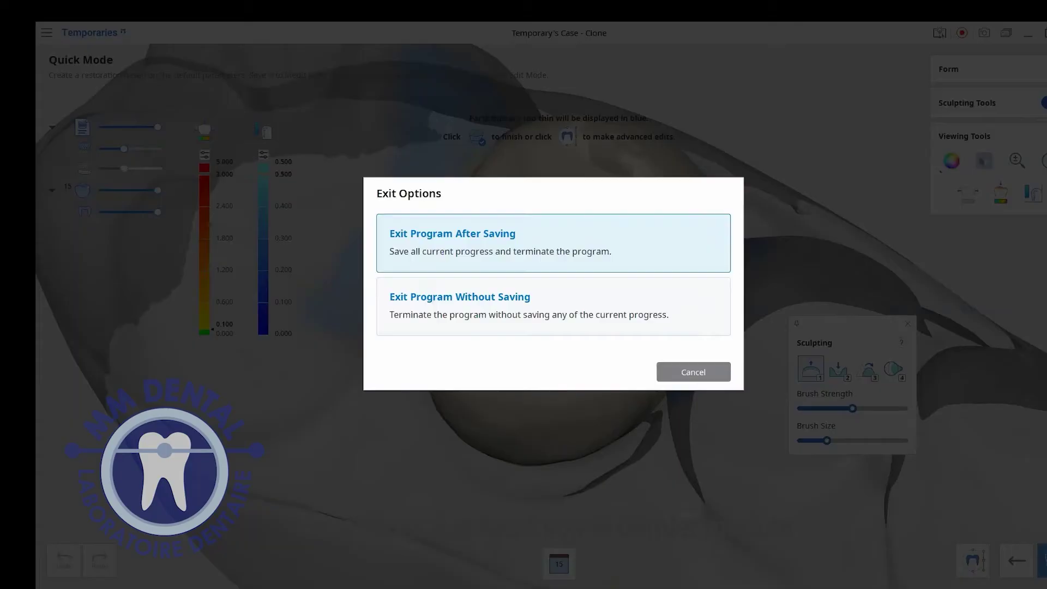
pyautogui.click(477, 326)
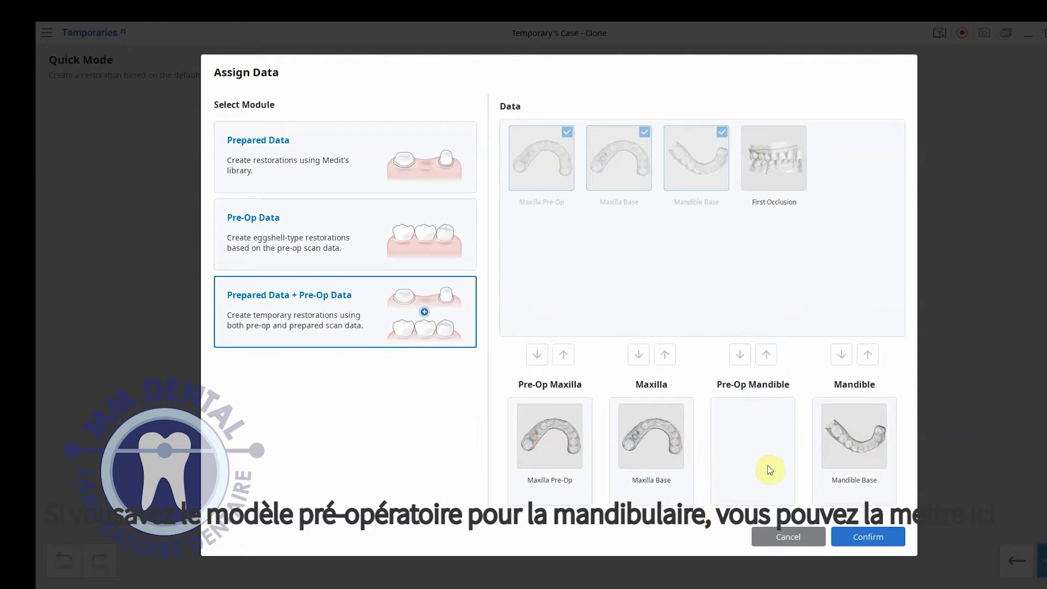
pyautogui.click(859, 540)
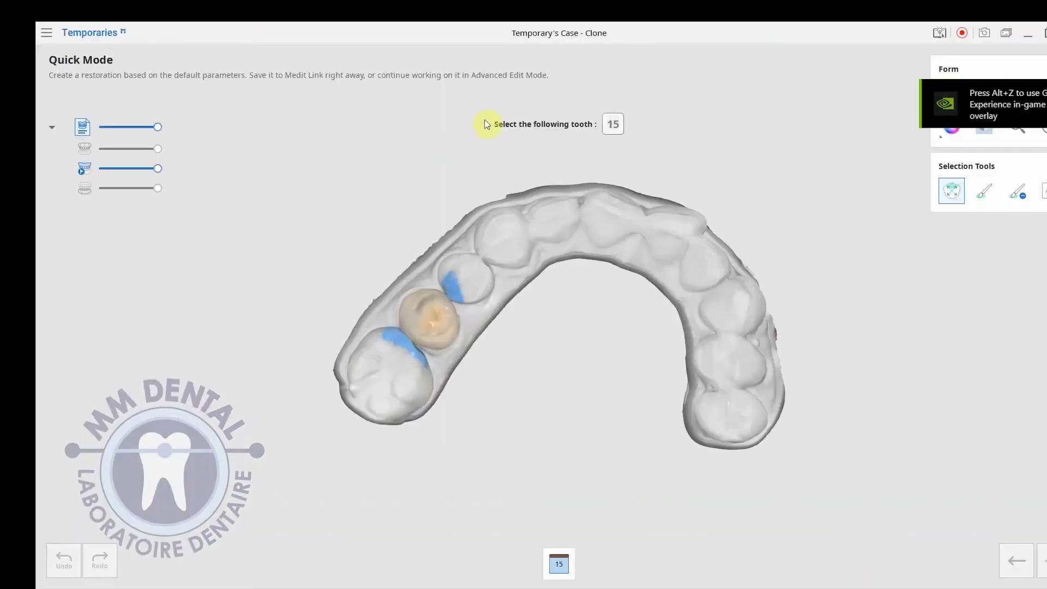
# Step: Select tooth 15 on the pre-op maxilla and generate its margin line automatically from one point on the preparation
pyautogui.click(436, 311)
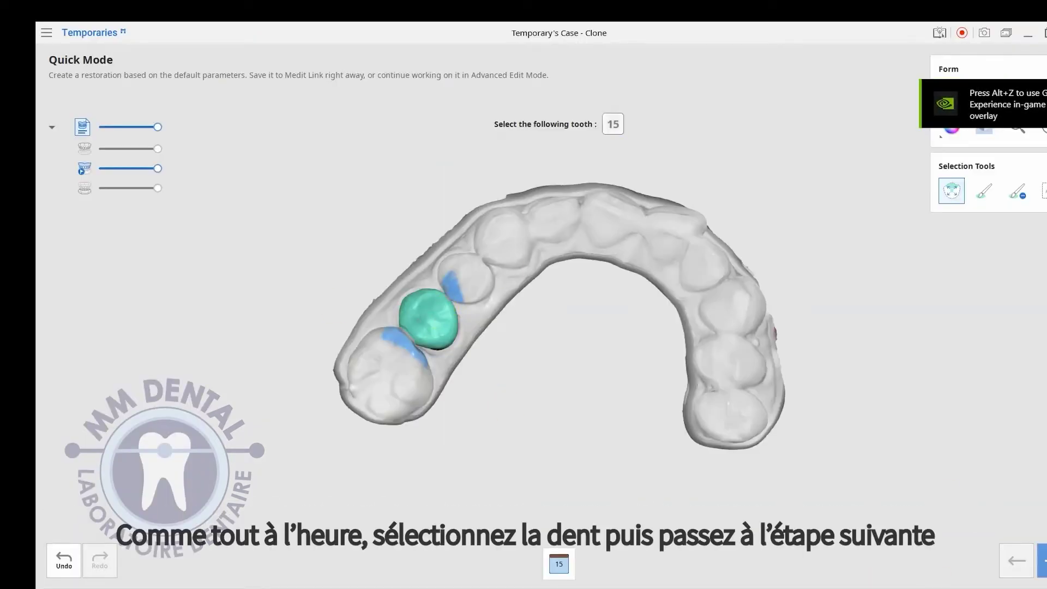
pyautogui.click(1041, 567)
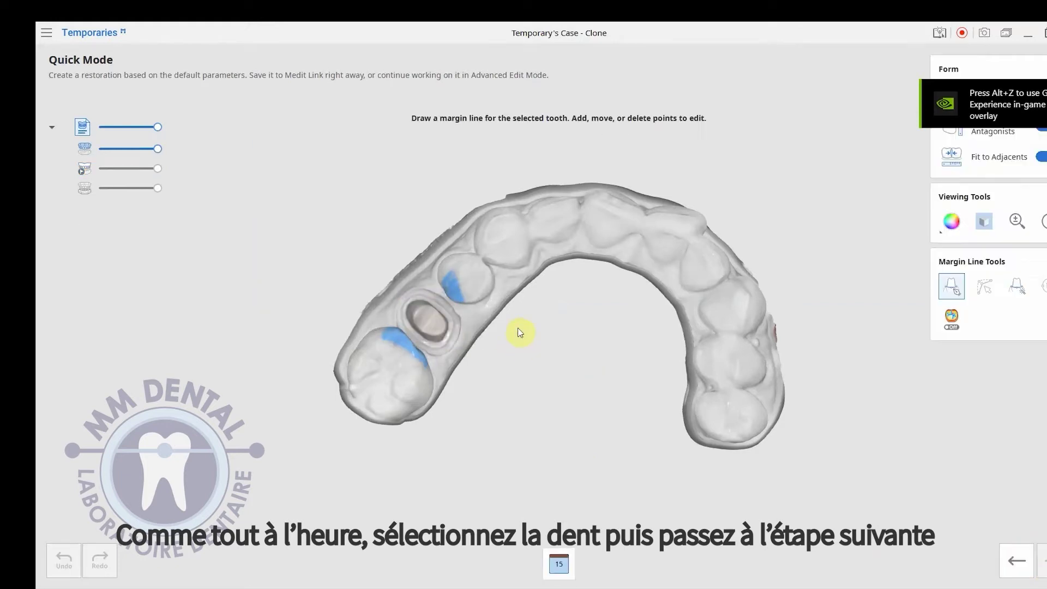
pyautogui.scroll(8, 460, 319)
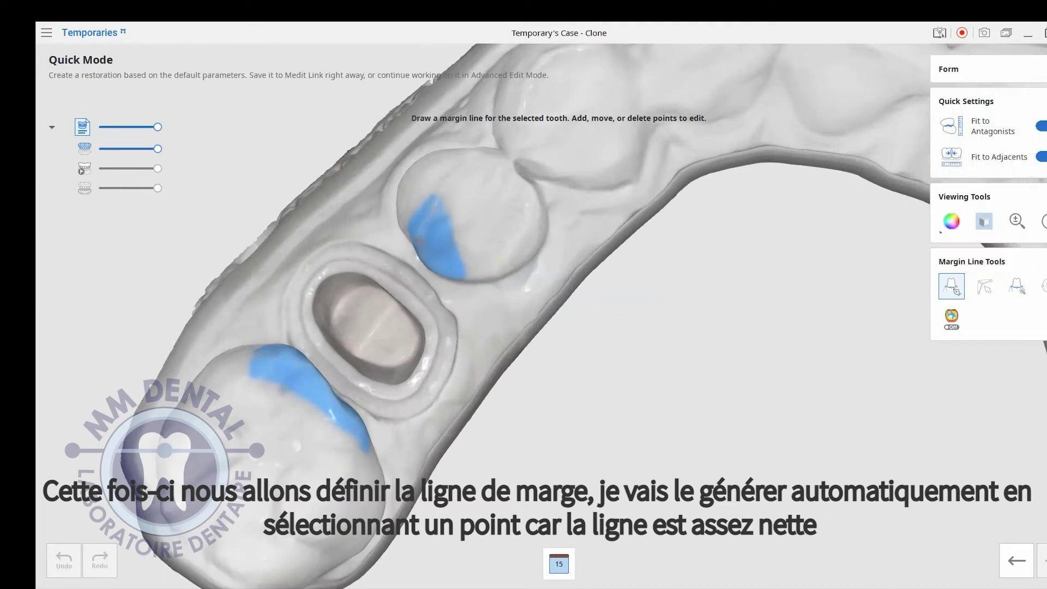
pyautogui.click(1016, 286)
pyautogui.scroll(5, 428, 381)
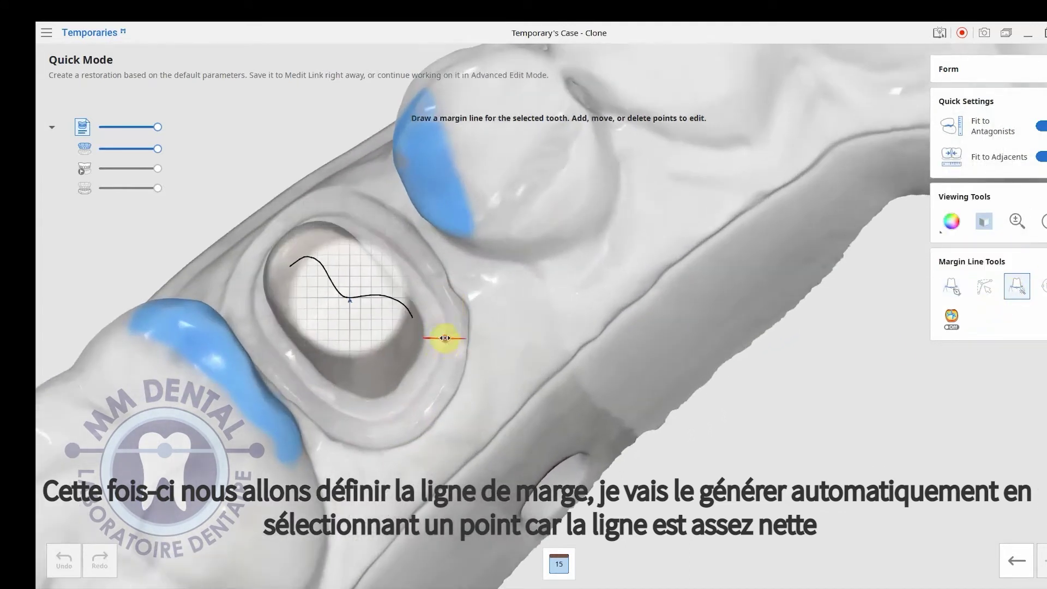
pyautogui.click(445, 338)
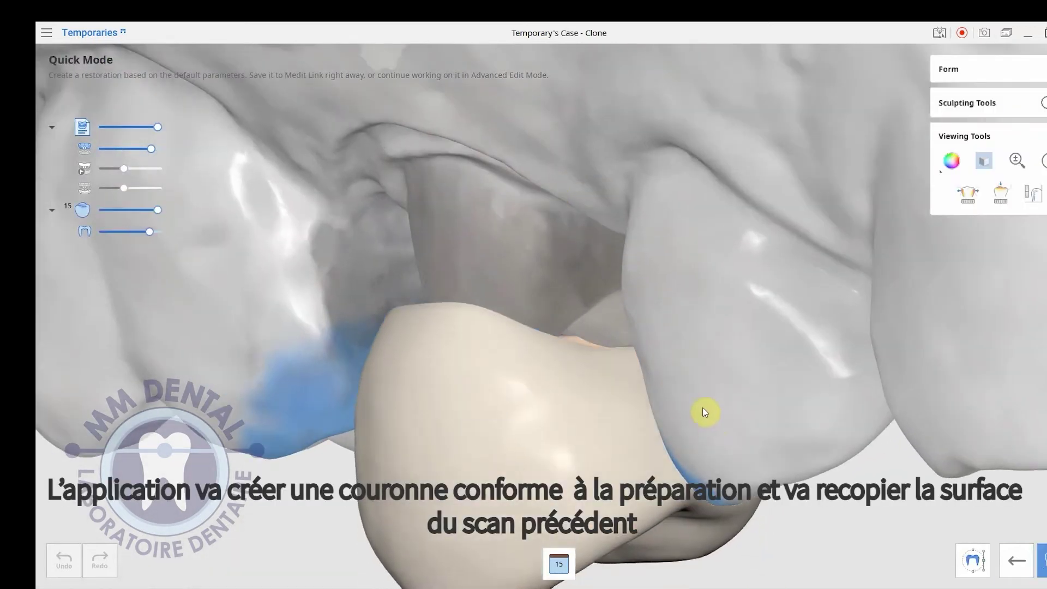
# Step: Examine the generated crown on tooth 15 for its occlusal surface, contacts with the adjacent teeth and fit on the preparation
pyautogui.moveTo(704, 412)
pyautogui.mouseDown(button='right')
pyautogui.moveTo(699, 390)
pyautogui.moveTo(518, 334)
pyautogui.mouseUp(button='right')
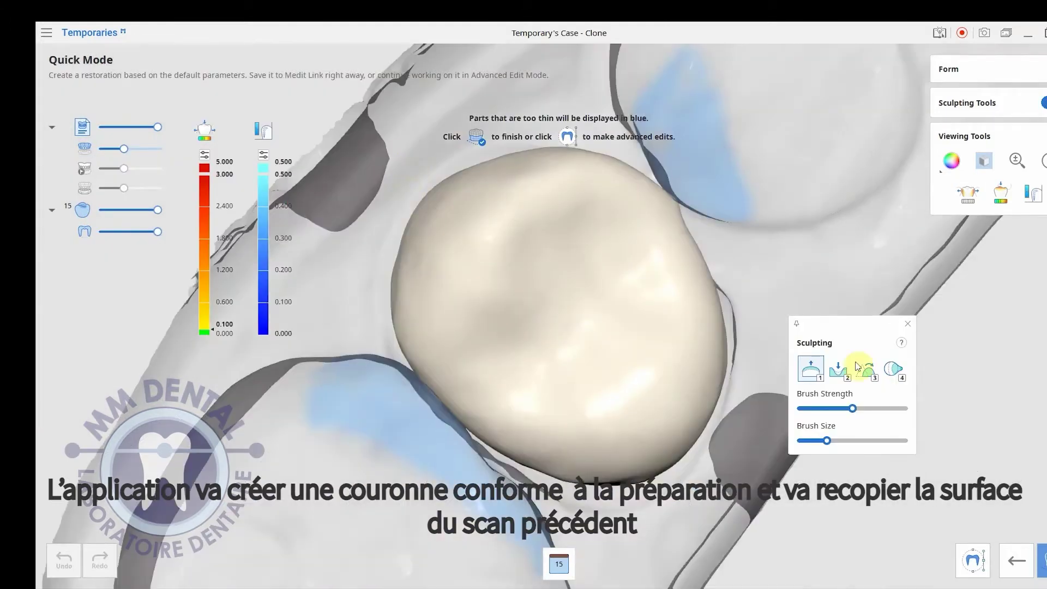
pyautogui.moveTo(785, 398); pyautogui.dragTo(840, 263, button='right')
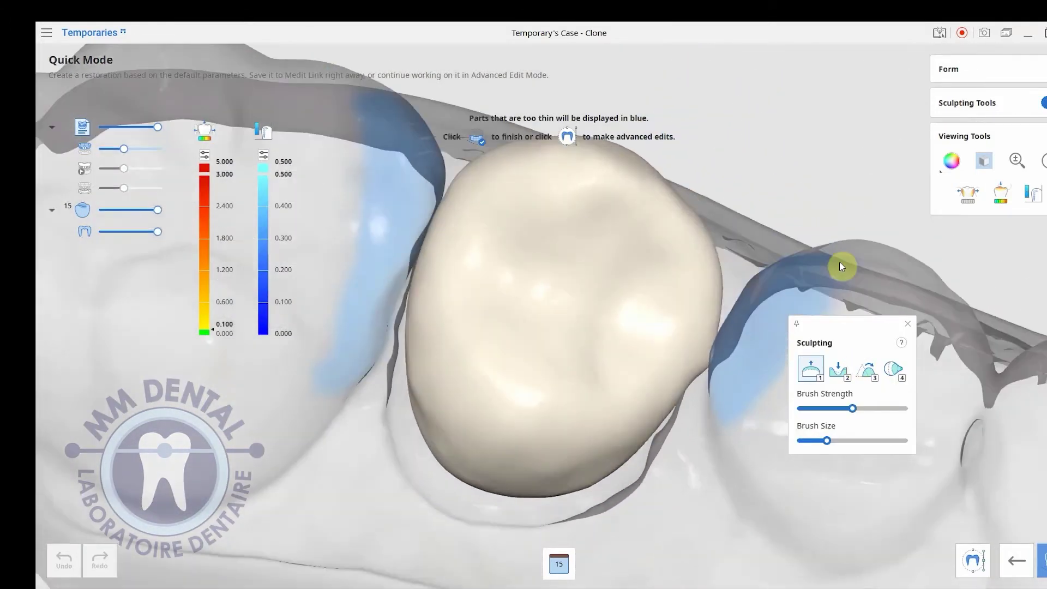
pyautogui.moveTo(708, 177); pyautogui.dragTo(550, 322, button='right')
pyautogui.scroll(-3, 621, 226)
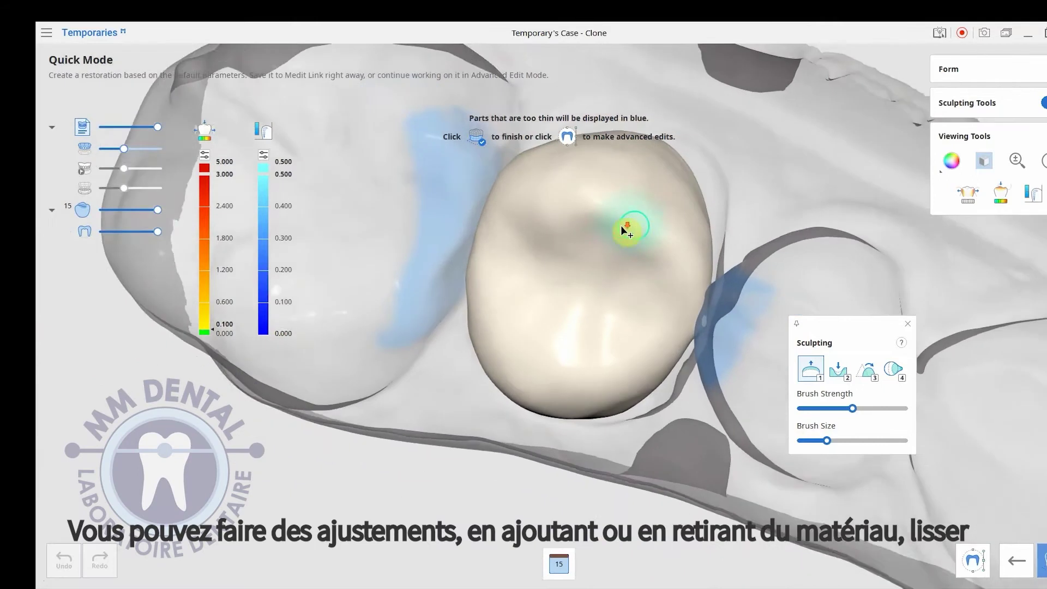
pyautogui.moveTo(654, 386); pyautogui.dragTo(760, 397, button='right')
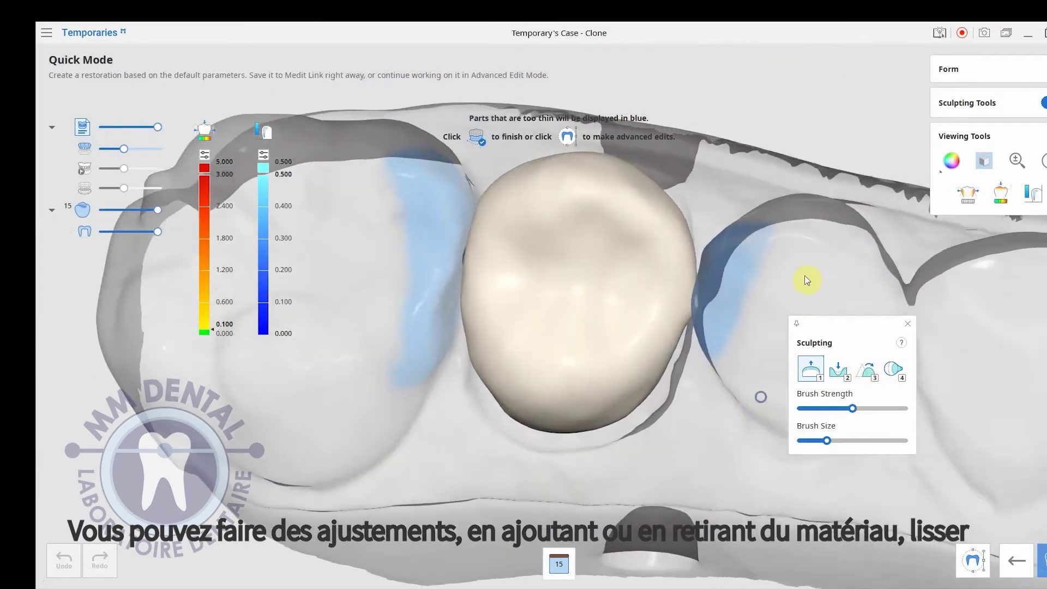
pyautogui.moveTo(701, 304); pyautogui.dragTo(710, 319, button='right')
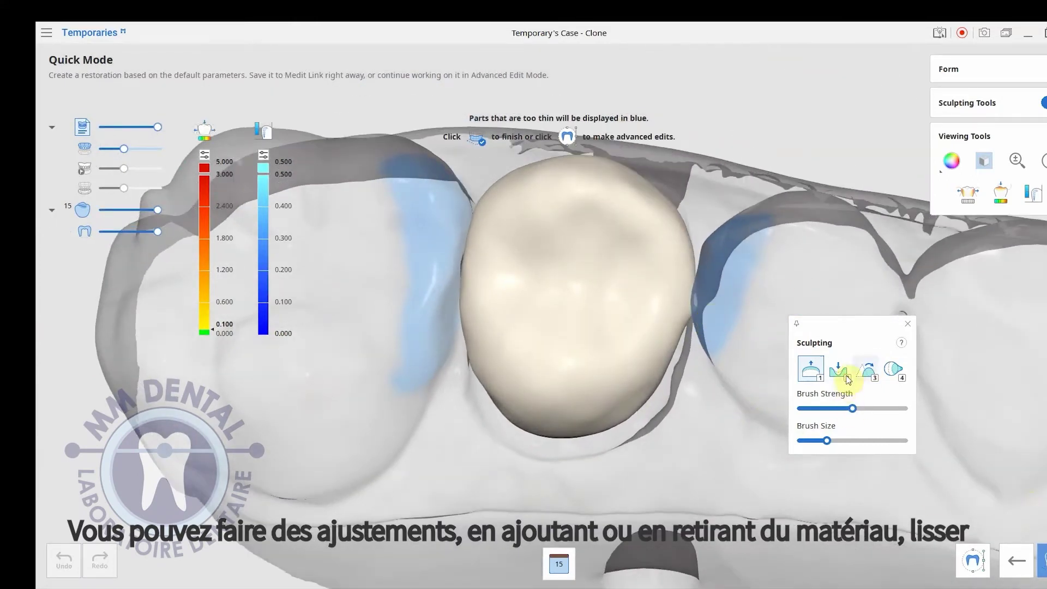
pyautogui.moveTo(617, 295); pyautogui.dragTo(578, 407, button='right')
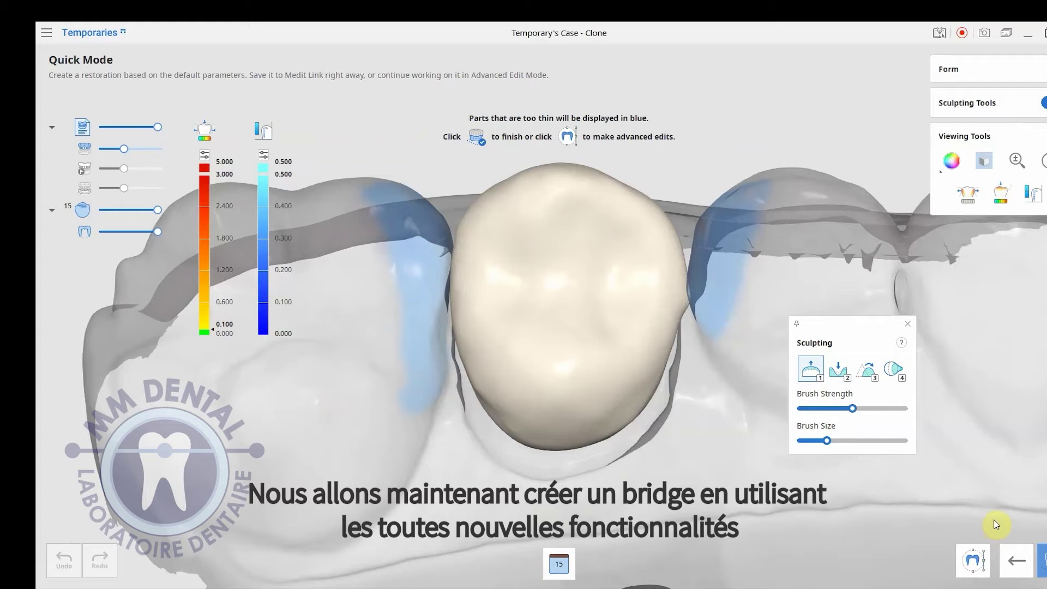
pyautogui.moveTo(885, 529); pyautogui.dragTo(863, 491, button='right')
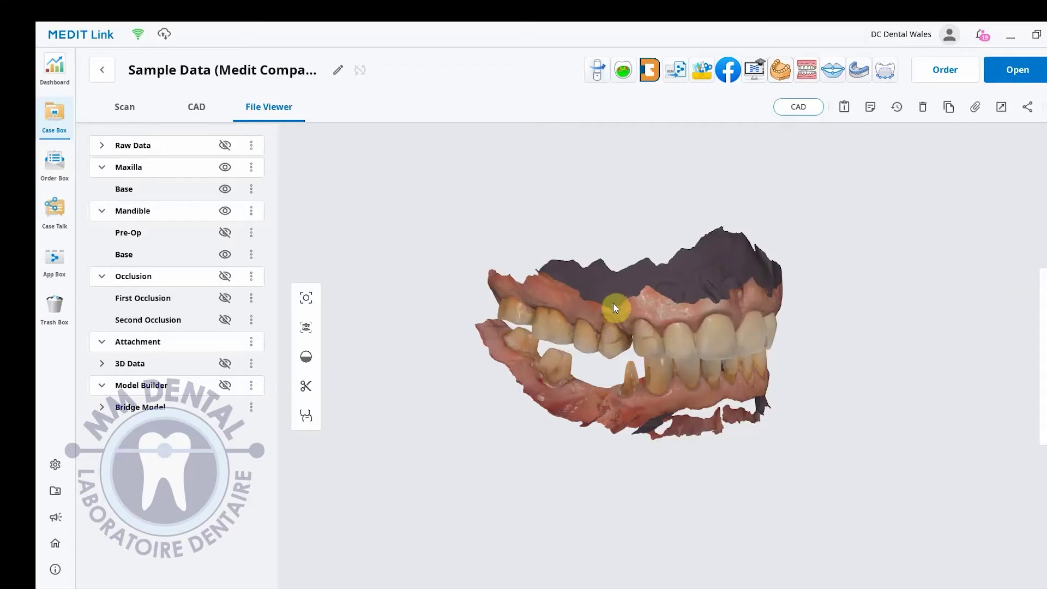
# Step: In Medit Link, examine the Sample Data case's mandibular preparations and pontic space, and show the mandible pre-op scan with the old bridge
pyautogui.moveTo(614, 306); pyautogui.dragTo(627, 415, button='right')
pyautogui.scroll(7, 600, 426)
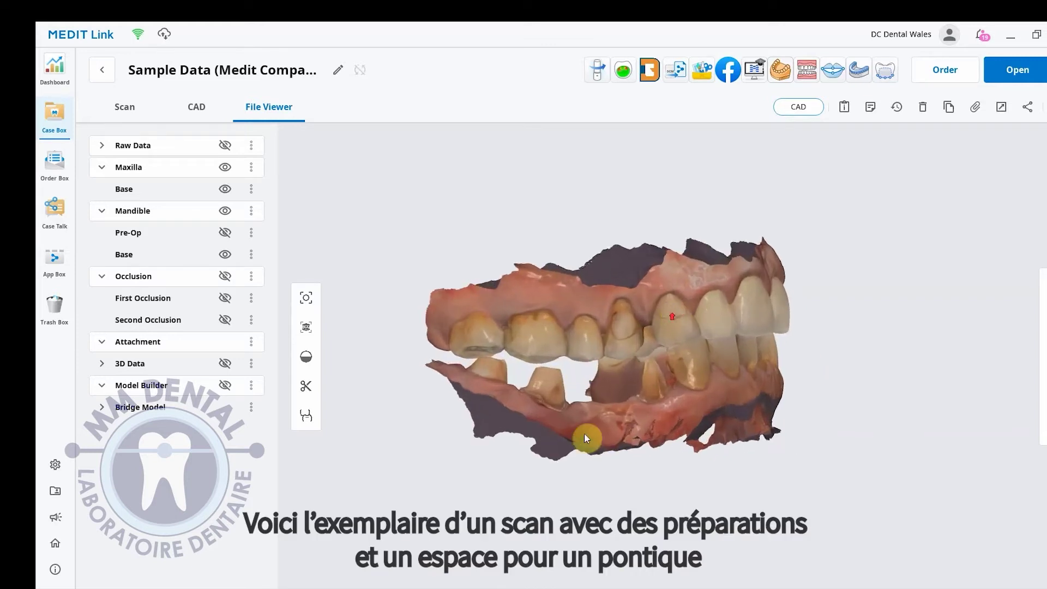
pyautogui.moveTo(615, 340); pyautogui.dragTo(607, 394, button='right')
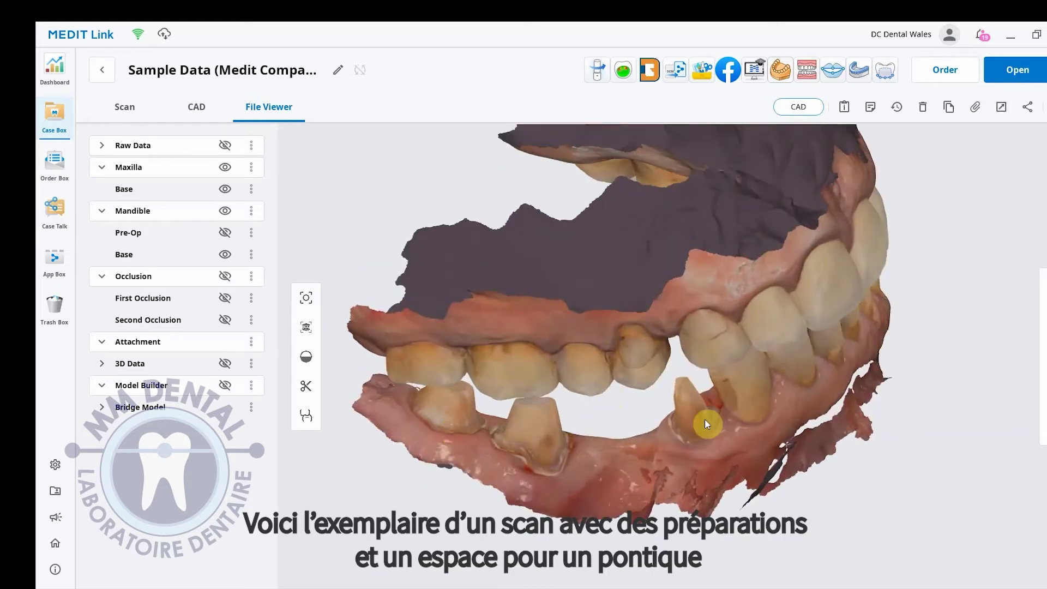
pyautogui.moveTo(705, 424); pyautogui.dragTo(639, 464, button='right')
pyautogui.moveTo(686, 429); pyautogui.dragTo(638, 237, button='right')
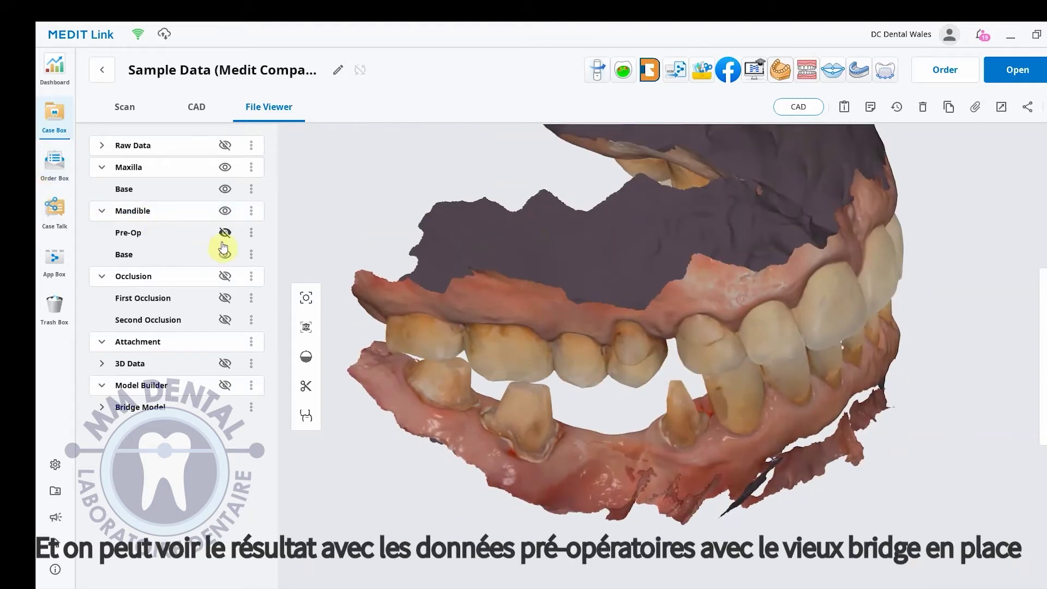
pyautogui.click(224, 239)
pyautogui.moveTo(479, 327); pyautogui.dragTo(748, 398, button='right')
pyautogui.moveTo(679, 433); pyautogui.dragTo(338, 414, button='right')
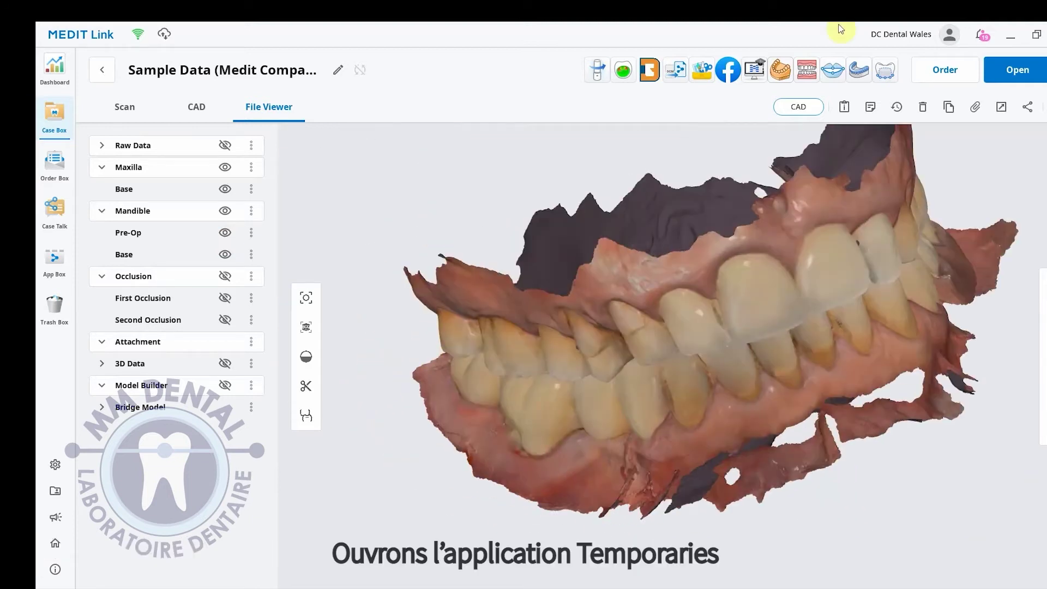
# Step: Open Sample Data in Temporaries and assign its scans with the Prepared Data + Pre-Op Data module
pyautogui.click(886, 71)
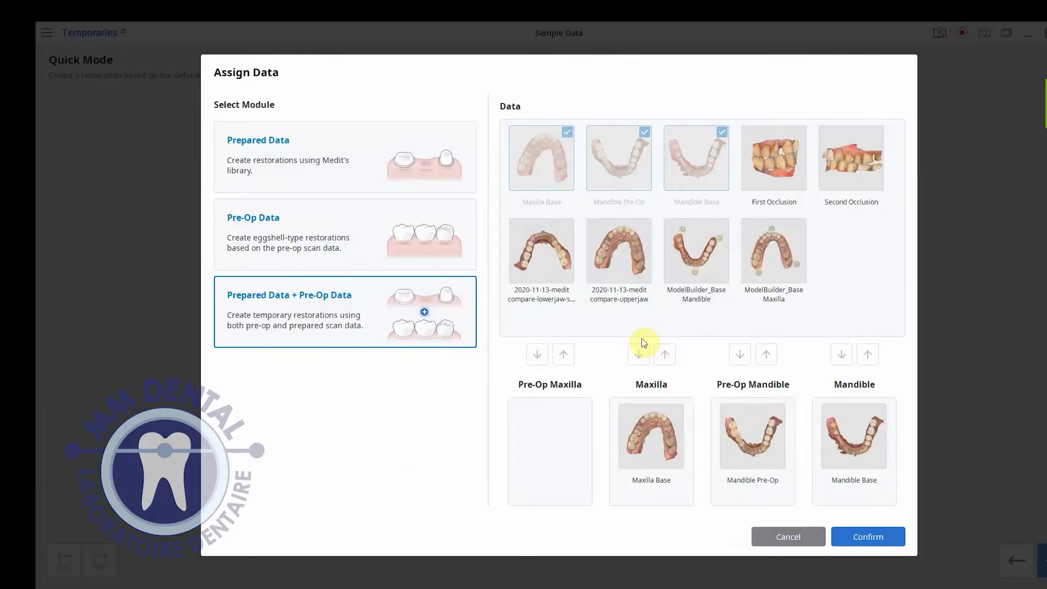
pyautogui.click(872, 535)
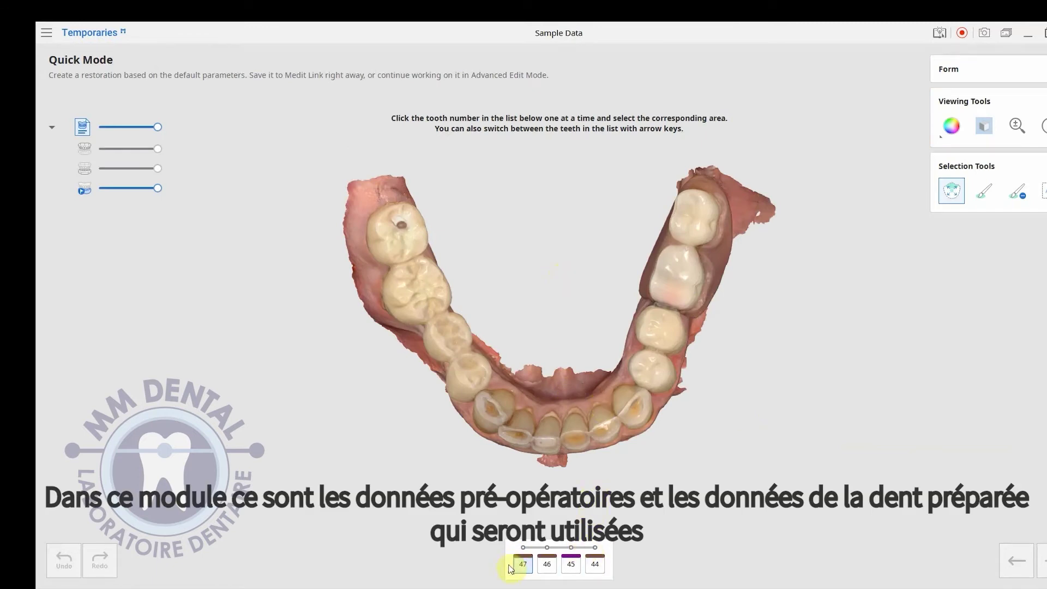
# Step: Select the area of tooth 47 on the mandible pre-op scan
pyautogui.moveTo(580, 491); pyautogui.dragTo(561, 432)
pyautogui.click(547, 564)
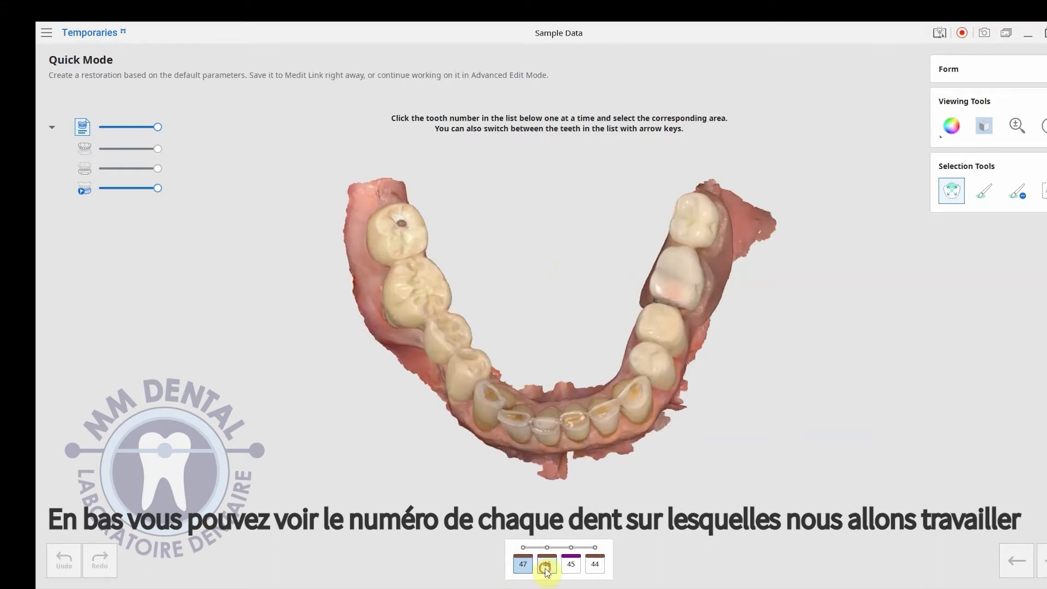
pyautogui.click(578, 568)
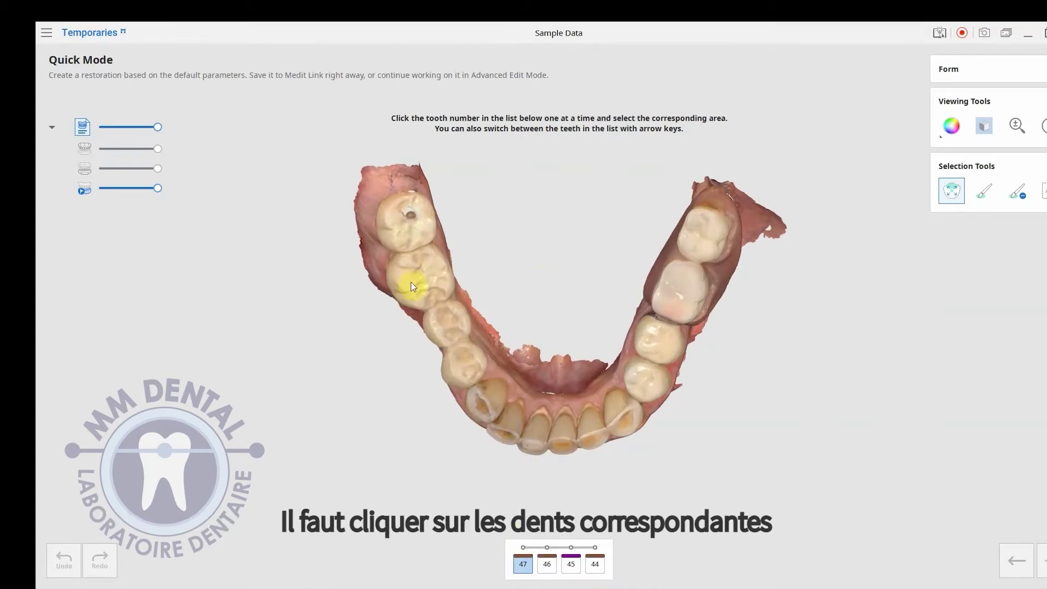
pyautogui.click(408, 235)
pyautogui.click(417, 233)
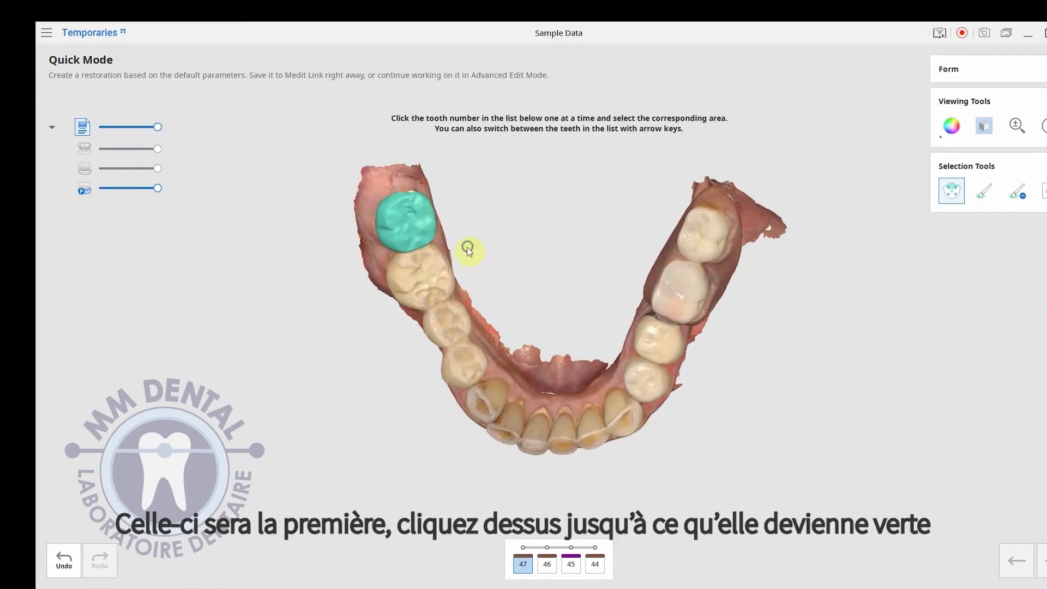
pyautogui.moveTo(468, 251); pyautogui.dragTo(298, 229, button='right')
pyautogui.moveTo(241, 269); pyautogui.dragTo(662, 189, button='right')
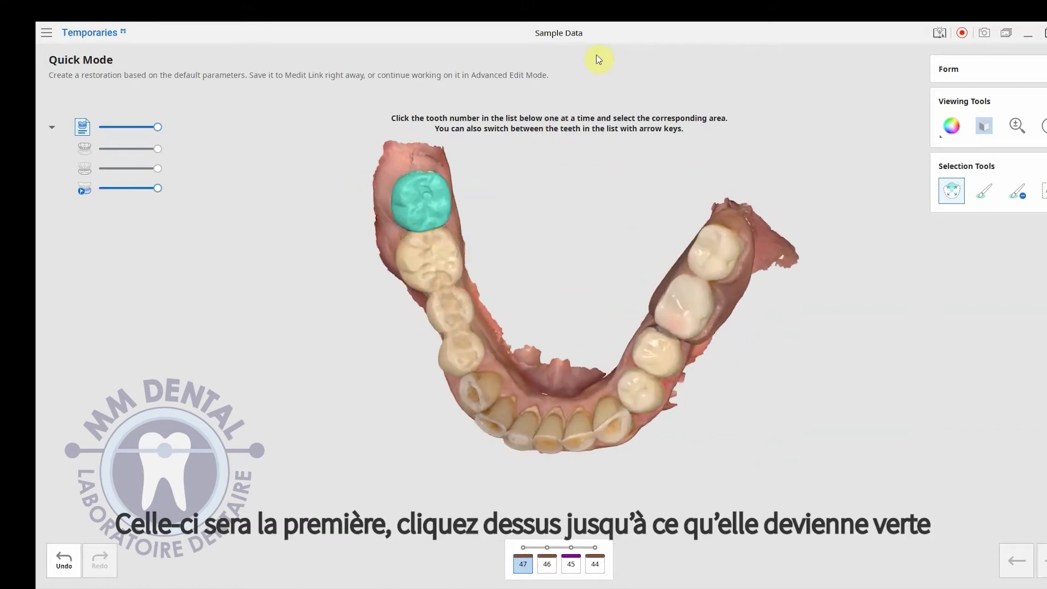
pyautogui.moveTo(598, 59); pyautogui.dragTo(519, 182, button='right')
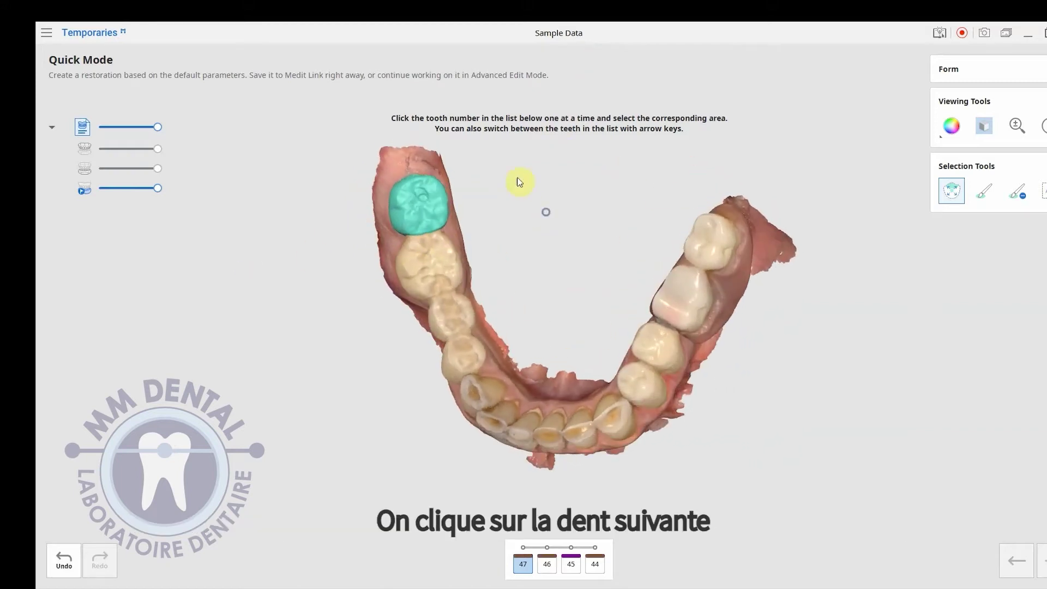
# Step: Select the area of tooth 46 on the mandible pre-op scan with the smart tooth selection
pyautogui.click(556, 559)
pyautogui.click(431, 256)
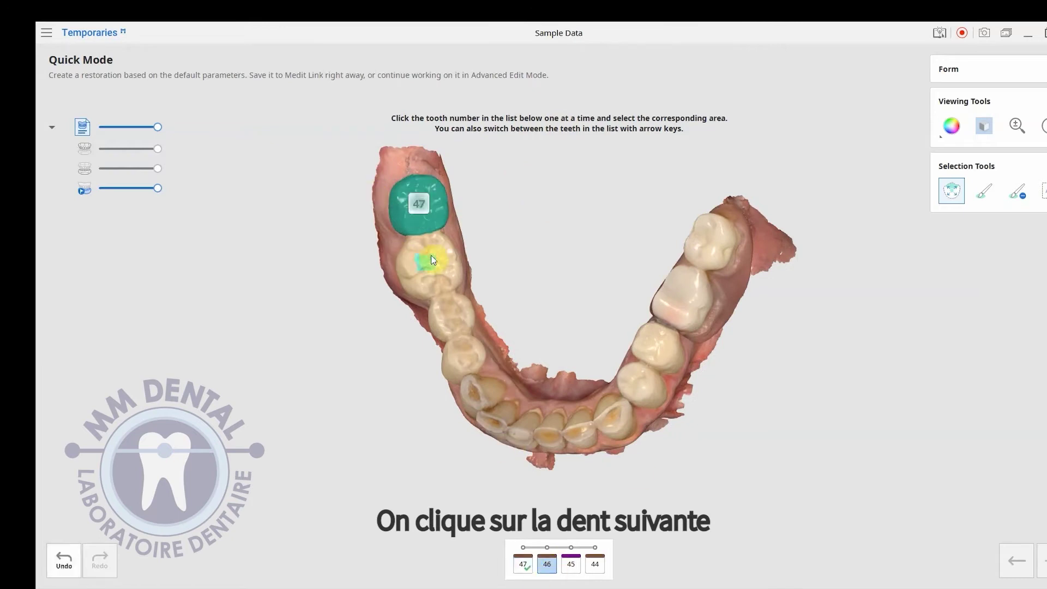
pyautogui.click(448, 274)
pyautogui.moveTo(457, 253); pyautogui.dragTo(663, 222, button='right')
pyautogui.scroll(5, 314, 264)
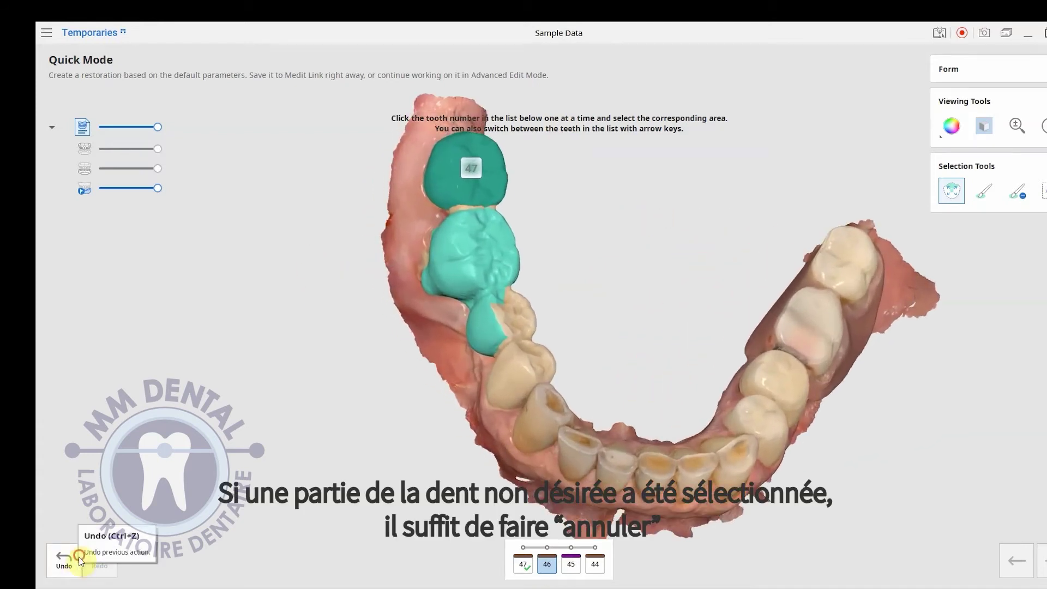
# Step: Undo the last selection on tooth 46 and select its area again from a different spot on the tooth
pyautogui.click(59, 561)
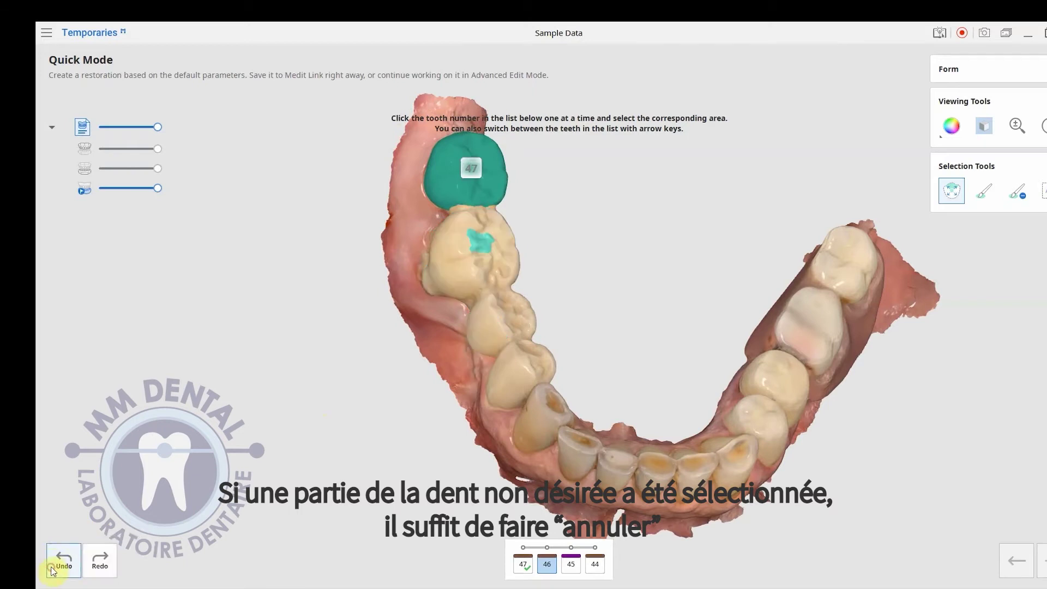
pyautogui.moveTo(498, 363); pyautogui.dragTo(253, 375, button='right')
pyautogui.click(528, 268)
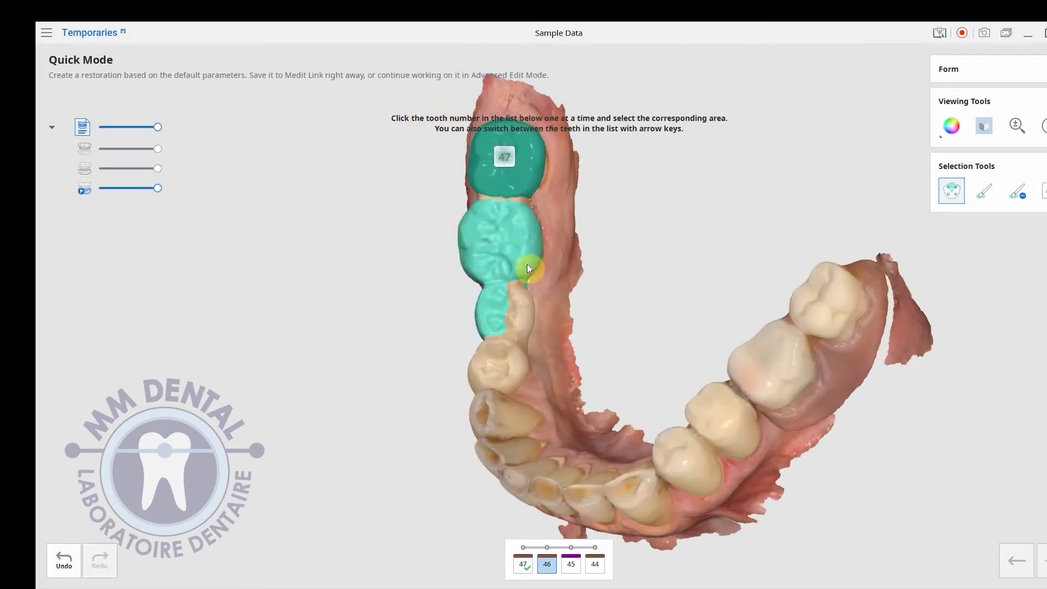
pyautogui.moveTo(523, 274); pyautogui.dragTo(573, 322, button='right')
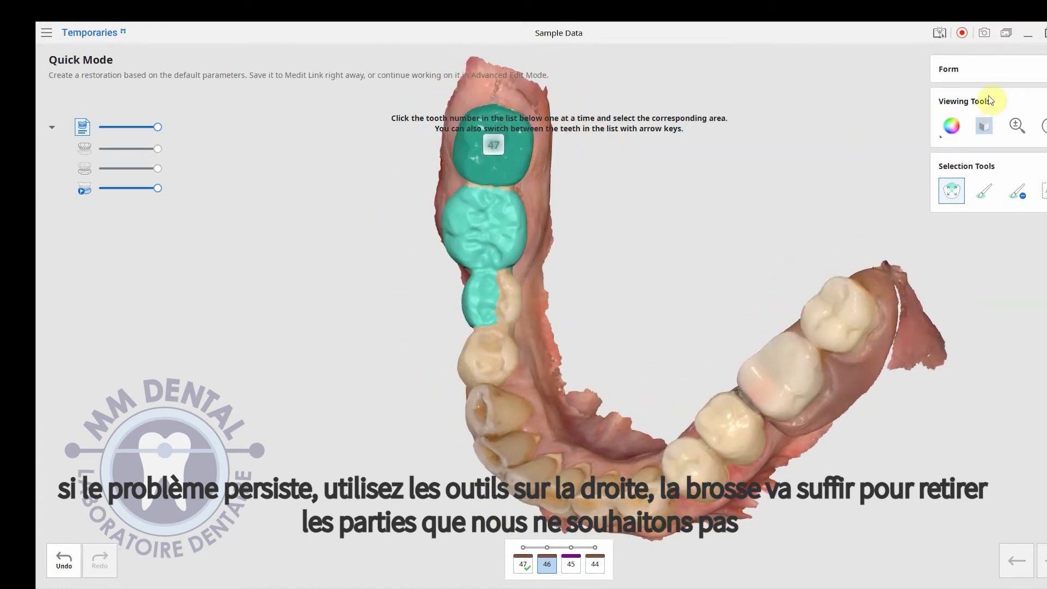
# Step: Brush away the part of the tooth 46 selection that spills onto tooth 45, leaving a clean tooth outline
pyautogui.click(1019, 192)
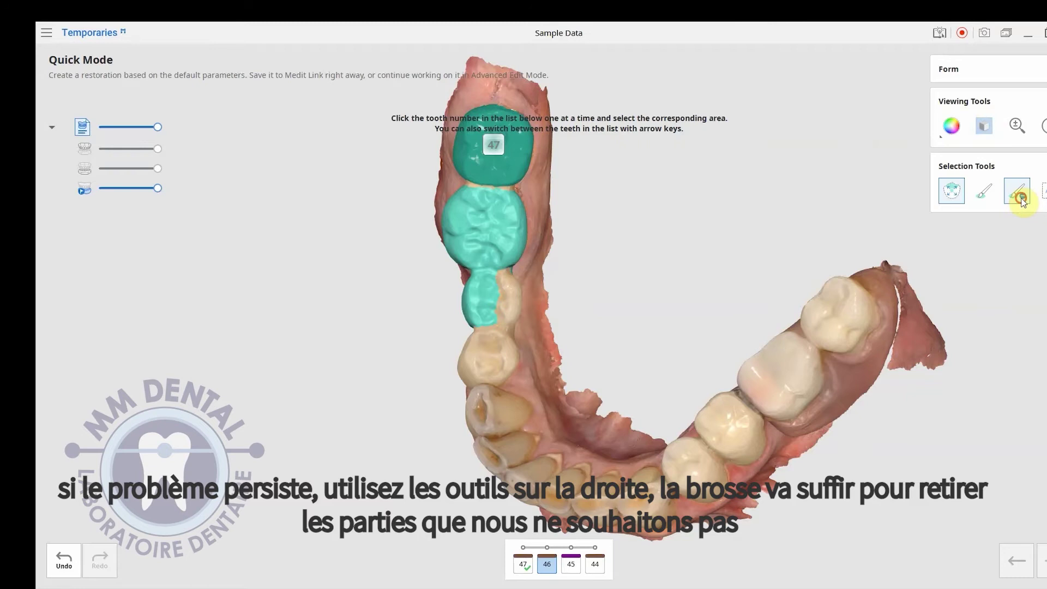
pyautogui.scroll(5, 404, 284)
pyautogui.moveTo(469, 253); pyautogui.dragTo(627, 335, button='right')
pyautogui.moveTo(491, 292)
pyautogui.mouseDown()
pyautogui.moveTo(513, 329)
pyautogui.moveTo(509, 304)
pyautogui.moveTo(529, 285)
pyautogui.moveTo(524, 327)
pyautogui.mouseUp()
pyautogui.moveTo(524, 327)
pyautogui.mouseDown(button='right')
pyautogui.moveTo(489, 317)
pyautogui.moveTo(454, 345)
pyautogui.mouseUp(button='right')
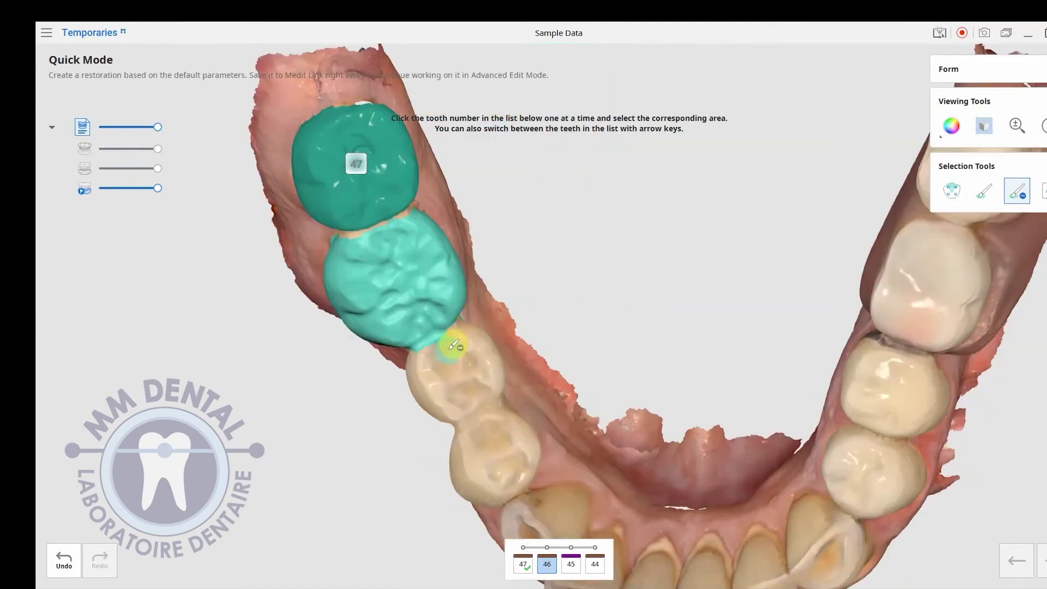
pyautogui.moveTo(579, 328); pyautogui.dragTo(584, 281, button='right')
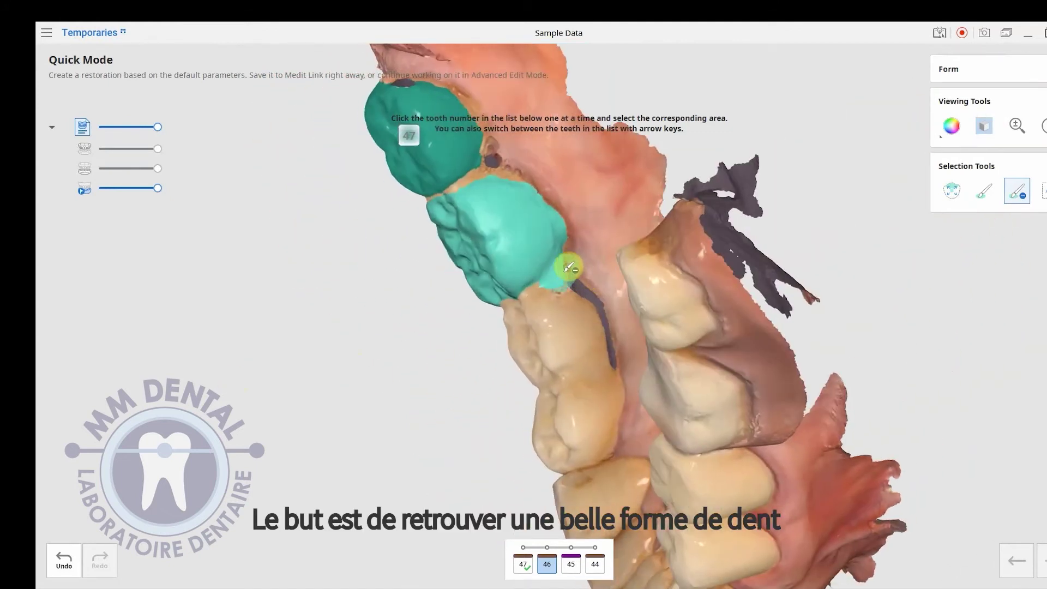
pyautogui.moveTo(542, 379); pyautogui.dragTo(694, 213, button='right')
pyautogui.moveTo(577, 285)
pyautogui.mouseDown(button='right')
pyautogui.moveTo(660, 306)
pyautogui.moveTo(554, 344)
pyautogui.moveTo(563, 282)
pyautogui.moveTo(479, 308)
pyautogui.mouseUp(button='right')
pyautogui.moveTo(636, 251)
pyautogui.mouseDown(button='right')
pyautogui.moveTo(692, 295)
pyautogui.moveTo(567, 265)
pyautogui.mouseUp(button='right')
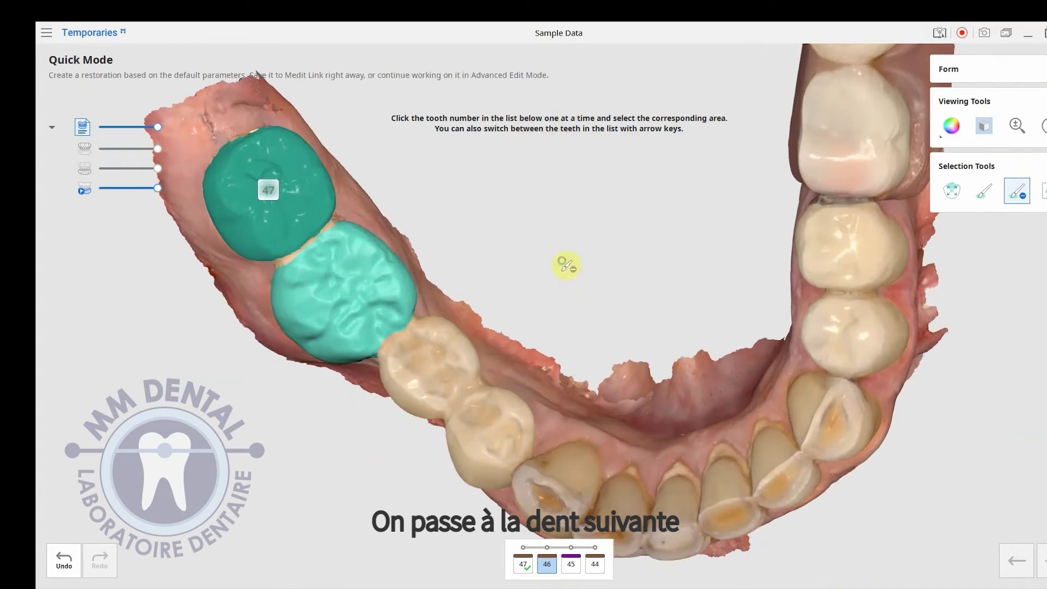
# Step: Select the area of tooth 45 on the mandible pre-op scan with the smart tooth selection
pyautogui.click(571, 563)
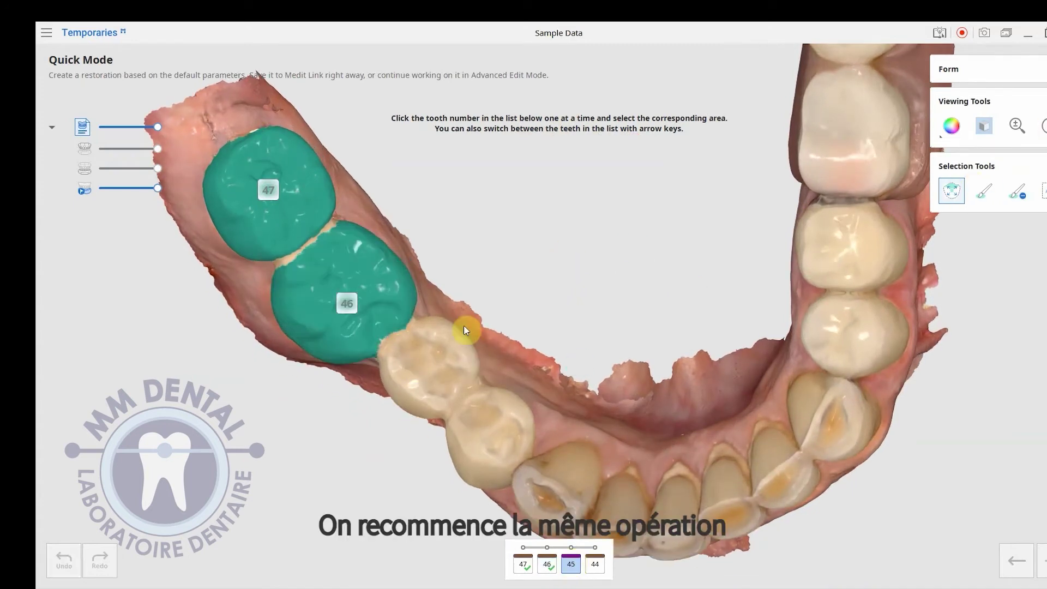
pyautogui.click(437, 365)
pyautogui.click(460, 345)
pyautogui.click(435, 371)
# Step: Brush away the part of the tooth 45 selection that spills onto tooth 44, from the occlusal, lingual and buccal sides
pyautogui.click(1017, 191)
pyautogui.moveTo(783, 367); pyautogui.dragTo(491, 421, button='right')
pyautogui.moveTo(503, 479)
pyautogui.mouseDown(button='right')
pyautogui.moveTo(552, 416)
pyautogui.moveTo(638, 374)
pyautogui.mouseUp(button='right')
pyautogui.moveTo(638, 374)
pyautogui.mouseDown()
pyautogui.moveTo(596, 433)
pyautogui.moveTo(527, 461)
pyautogui.mouseUp()
pyautogui.moveTo(486, 518); pyautogui.dragTo(540, 470, button='right')
pyautogui.moveTo(579, 432)
pyautogui.mouseDown()
pyautogui.moveTo(550, 428)
pyautogui.moveTo(557, 382)
pyautogui.mouseUp()
pyautogui.moveTo(557, 382)
pyautogui.mouseDown(button='right')
pyautogui.moveTo(575, 327)
pyautogui.moveTo(567, 406)
pyautogui.mouseUp(button='right')
pyautogui.moveTo(567, 406); pyautogui.dragTo(577, 415)
pyautogui.moveTo(579, 417); pyautogui.dragTo(581, 380)
pyautogui.moveTo(584, 343); pyautogui.dragTo(611, 447, button='right')
pyautogui.moveTo(574, 407); pyautogui.dragTo(589, 450, button='right')
pyautogui.moveTo(584, 407); pyautogui.dragTo(570, 306, button='right')
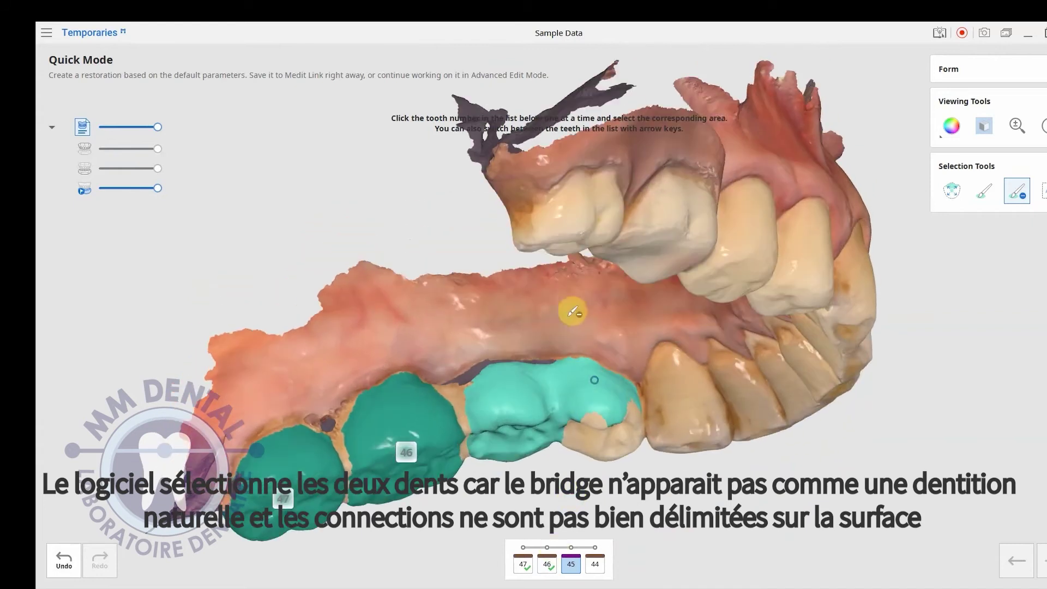
pyautogui.moveTo(623, 407); pyautogui.dragTo(642, 314, button='right')
pyautogui.moveTo(610, 316); pyautogui.dragTo(621, 350)
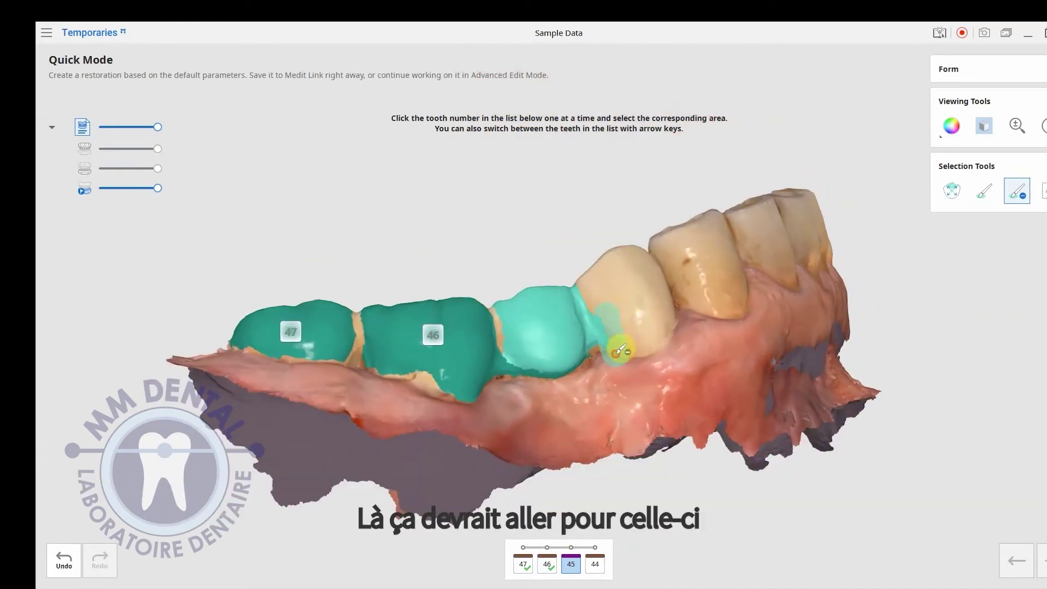
pyautogui.moveTo(610, 342); pyautogui.dragTo(589, 580, button='right')
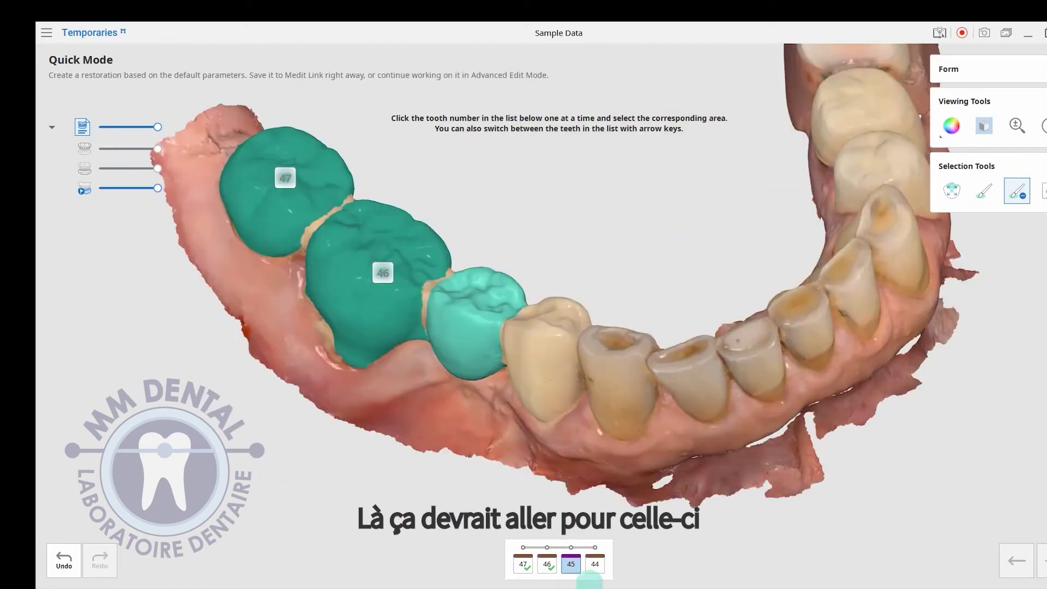
# Step: Select the area of tooth 44 on the mandible pre-op scan
pyautogui.moveTo(592, 538); pyautogui.dragTo(736, 546, button='right')
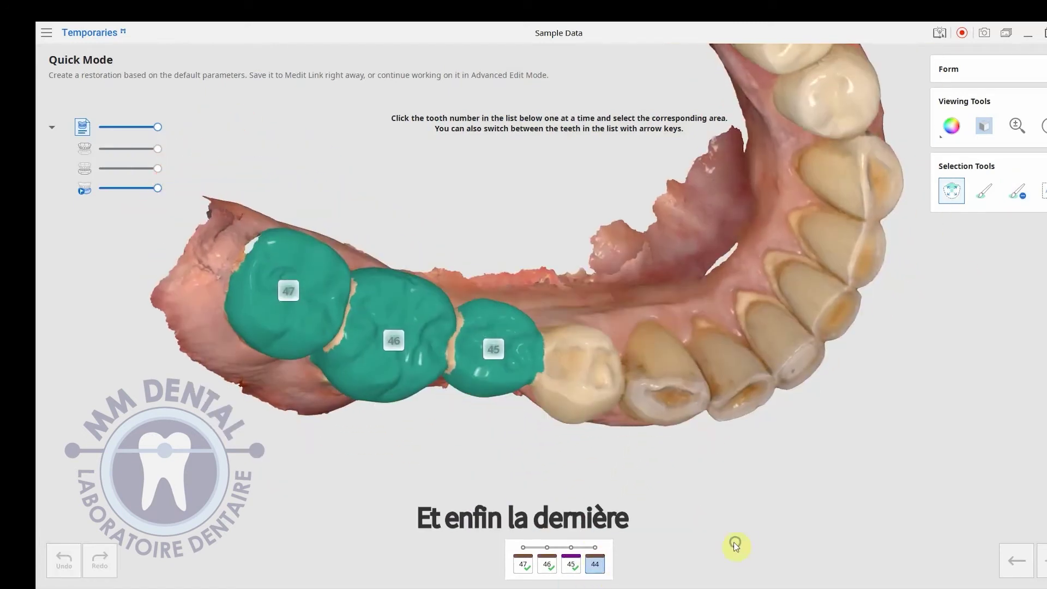
pyautogui.click(573, 399)
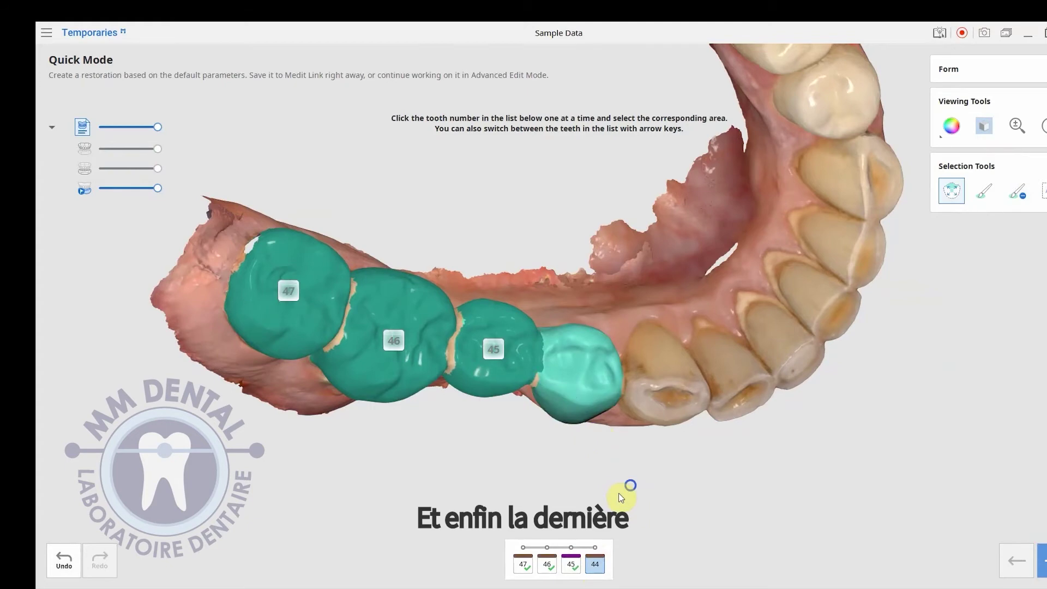
pyautogui.moveTo(629, 486); pyautogui.dragTo(489, 464, button='right')
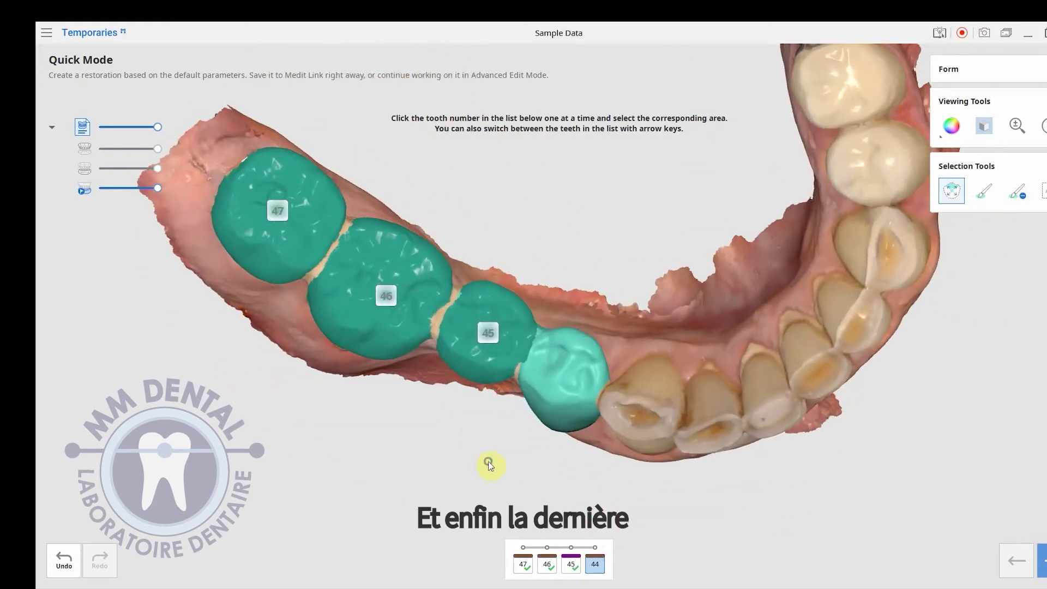
# Step: Proceed to the margin line stage and accept the automatic filling of large holes
pyautogui.click(1043, 573)
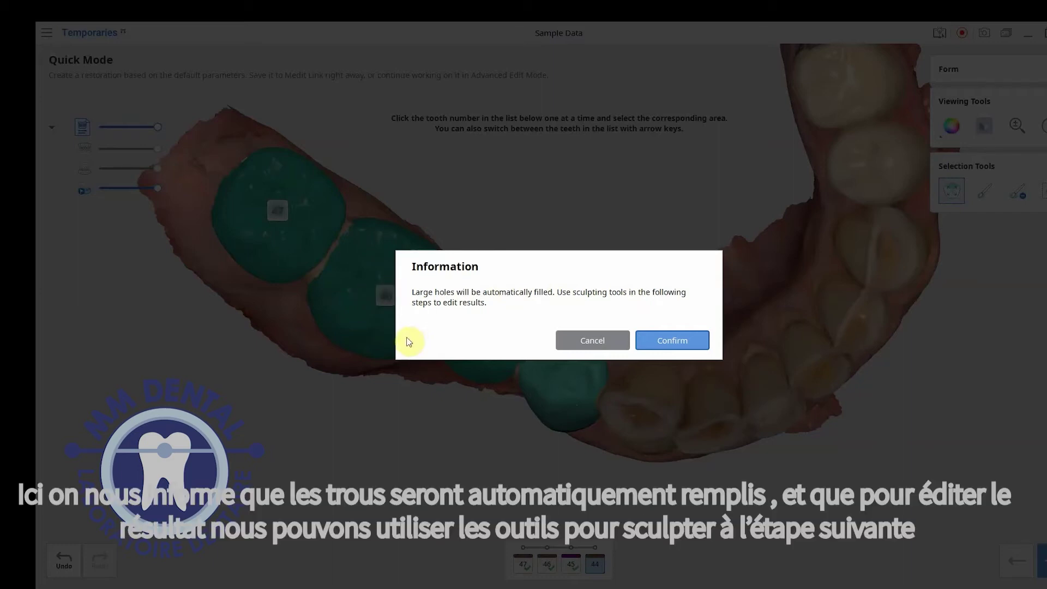
pyautogui.click(639, 348)
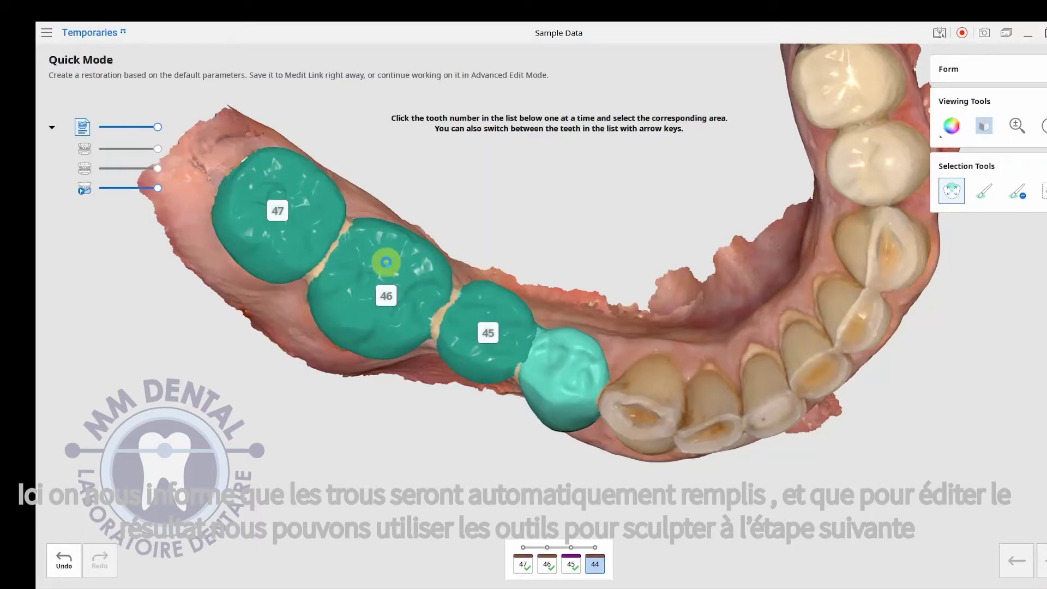
pyautogui.click(386, 263)
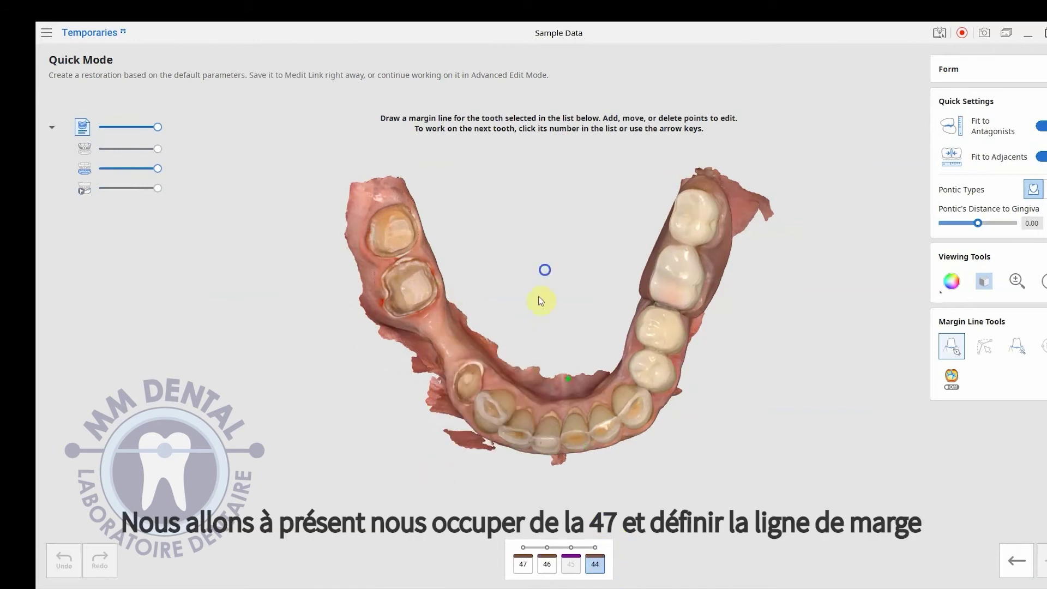
# Step: Create an automatic margin line around the preparation of tooth 47 from one point on its lingual margin
pyautogui.moveTo(524, 334); pyautogui.dragTo(577, 152, button='right')
pyautogui.scroll(5, 410, 284)
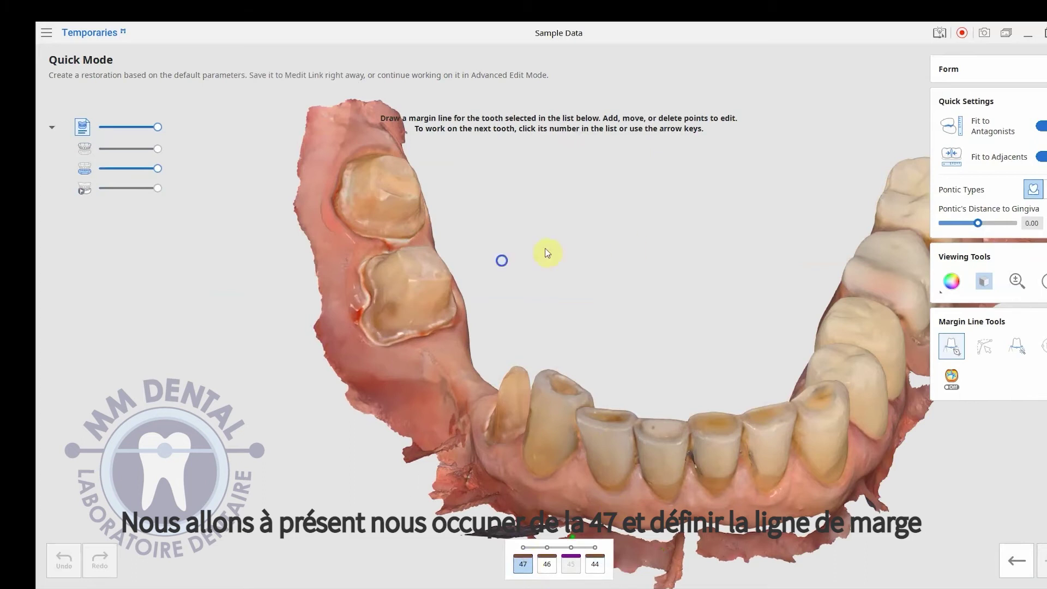
pyautogui.moveTo(547, 253); pyautogui.dragTo(406, 388, button='right')
pyautogui.scroll(3, 656, 198)
pyautogui.moveTo(692, 302); pyautogui.dragTo(571, 209, button='right')
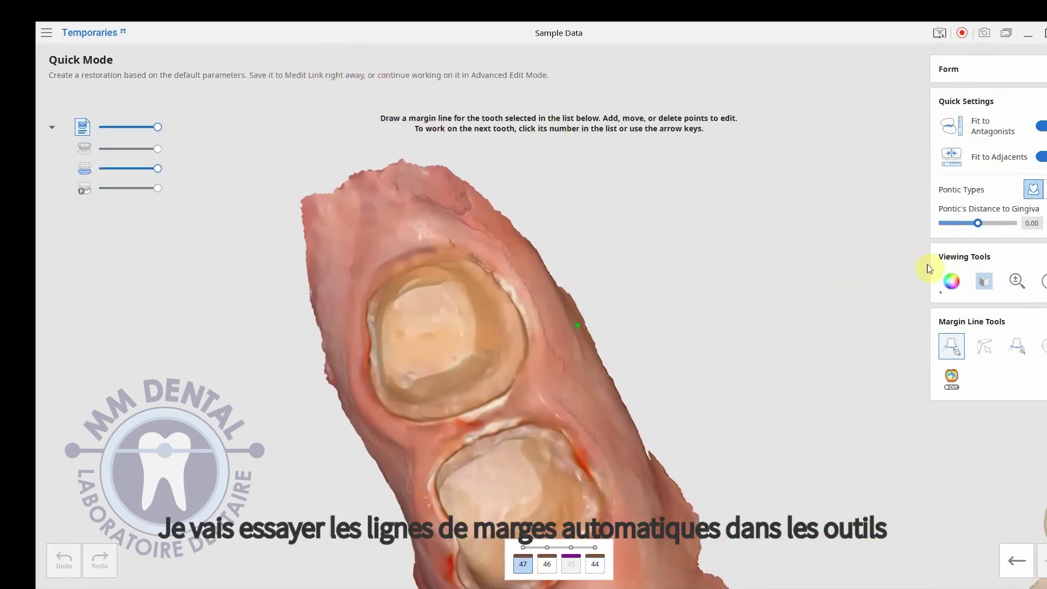
pyautogui.click(1007, 352)
pyautogui.moveTo(663, 302); pyautogui.dragTo(699, 257, button='right')
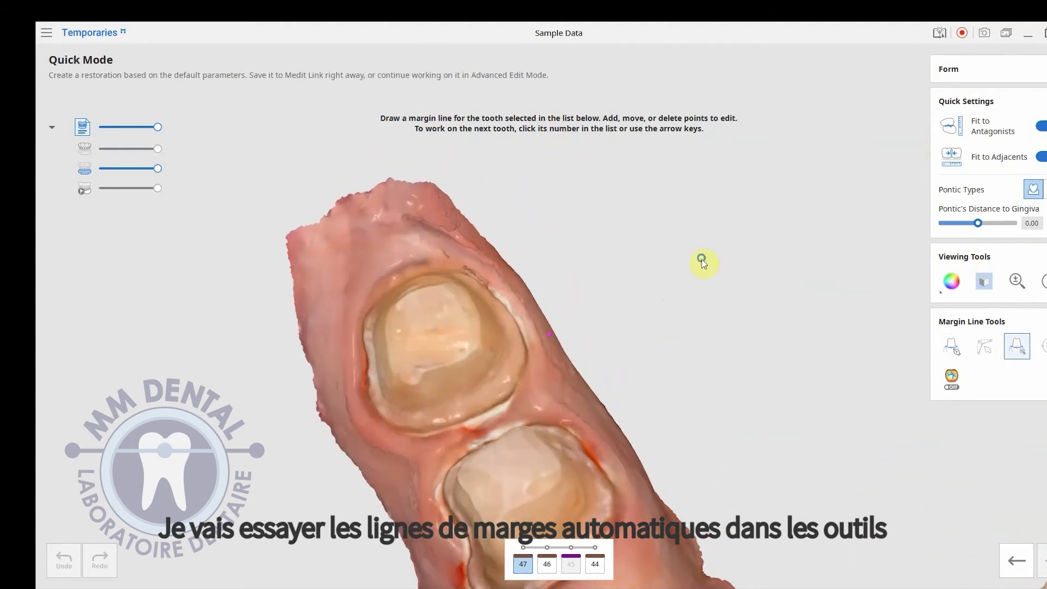
pyautogui.scroll(3, 489, 341)
pyautogui.moveTo(491, 338); pyautogui.dragTo(525, 390, button='right')
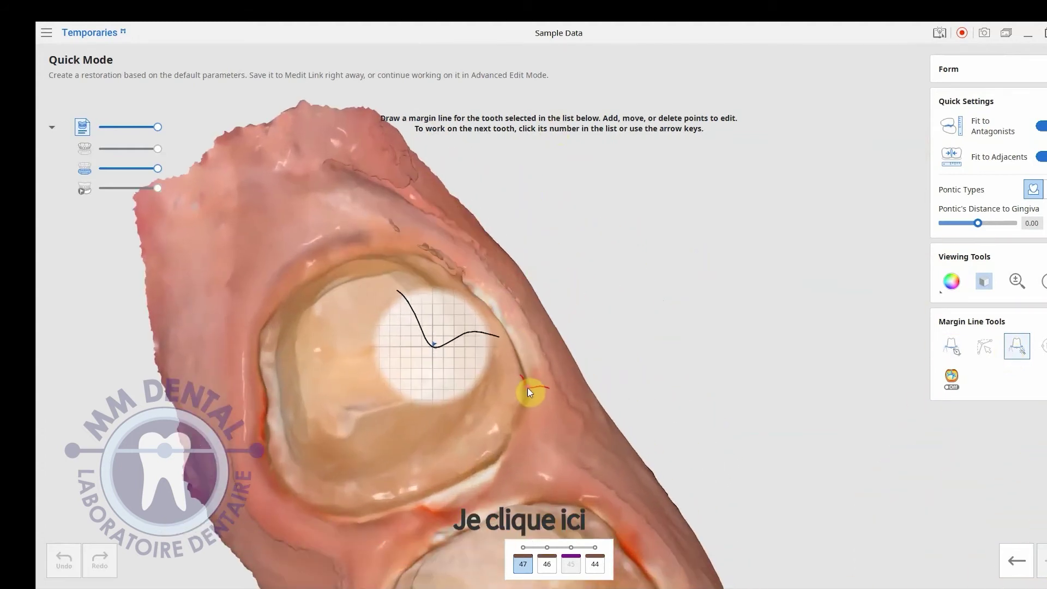
pyautogui.click(522, 388)
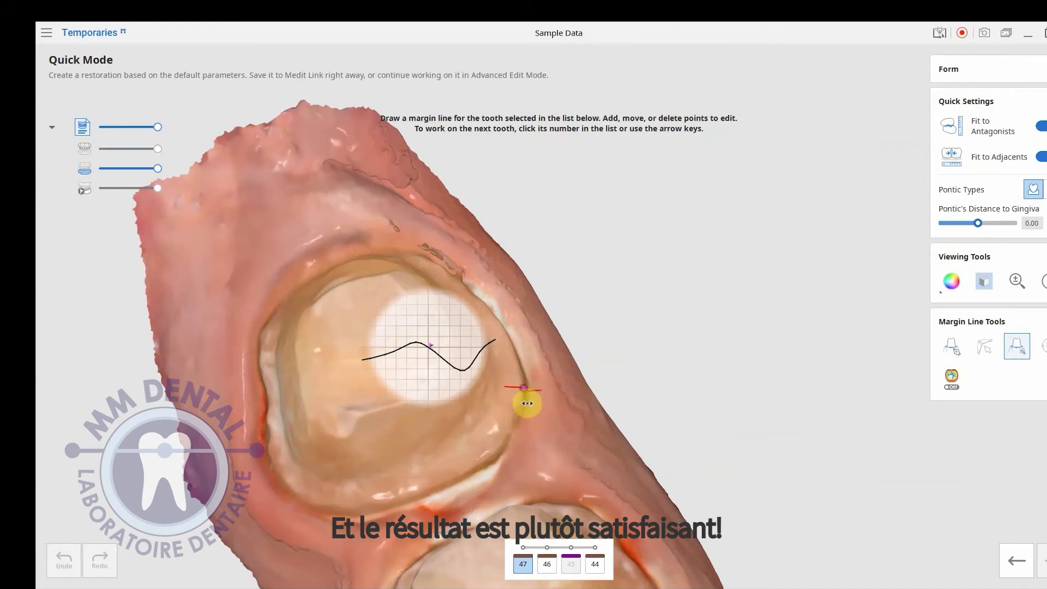
pyautogui.moveTo(523, 420)
pyautogui.mouseDown(button='right')
pyautogui.moveTo(582, 407)
pyautogui.moveTo(402, 467)
pyautogui.moveTo(449, 502)
pyautogui.moveTo(436, 550)
pyautogui.moveTo(486, 419)
pyautogui.moveTo(503, 413)
pyautogui.mouseUp(button='right')
# Step: Create an automatic margin line around the preparation of tooth 46 from one point on its margin
pyautogui.moveTo(616, 393); pyautogui.dragTo(585, 109, button='middle')
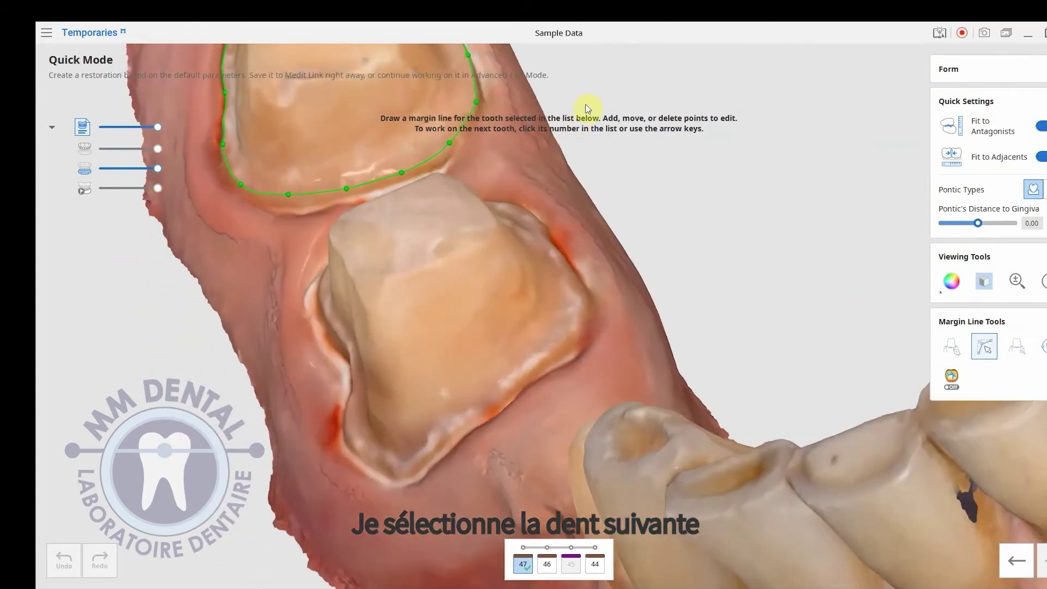
pyautogui.click(547, 564)
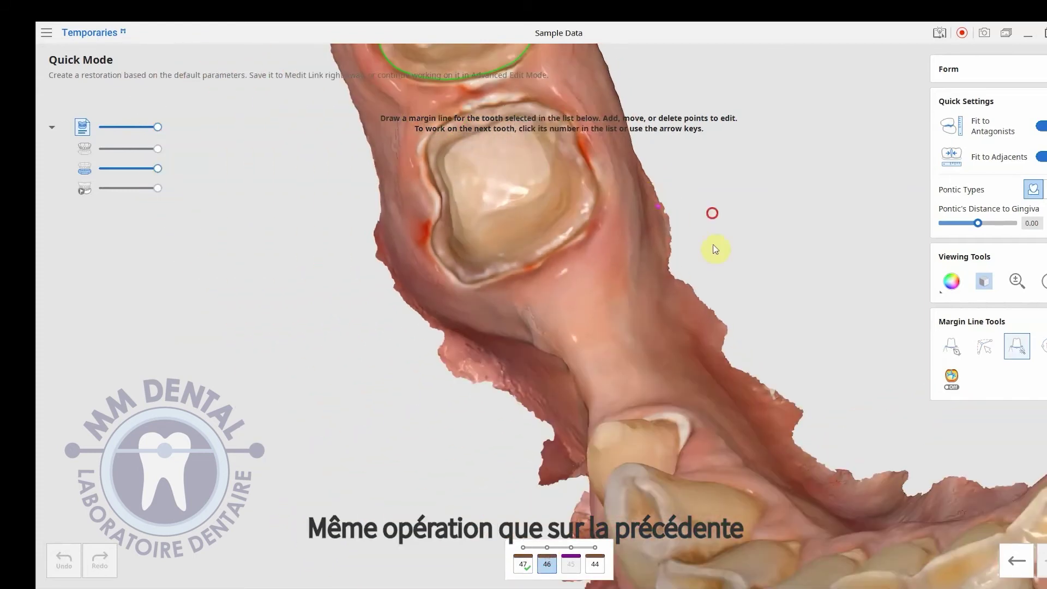
pyautogui.moveTo(716, 250); pyautogui.dragTo(709, 373, button='right')
pyautogui.scroll(3, 687, 355)
pyautogui.moveTo(640, 312); pyautogui.dragTo(539, 310, button='right')
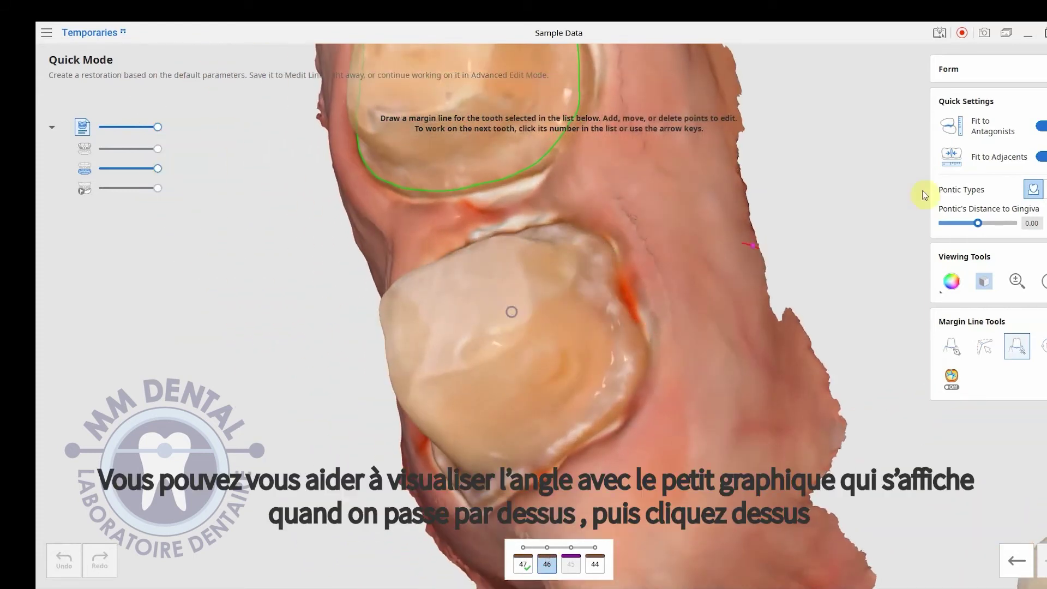
pyautogui.moveTo(684, 434); pyautogui.dragTo(694, 304, button='right')
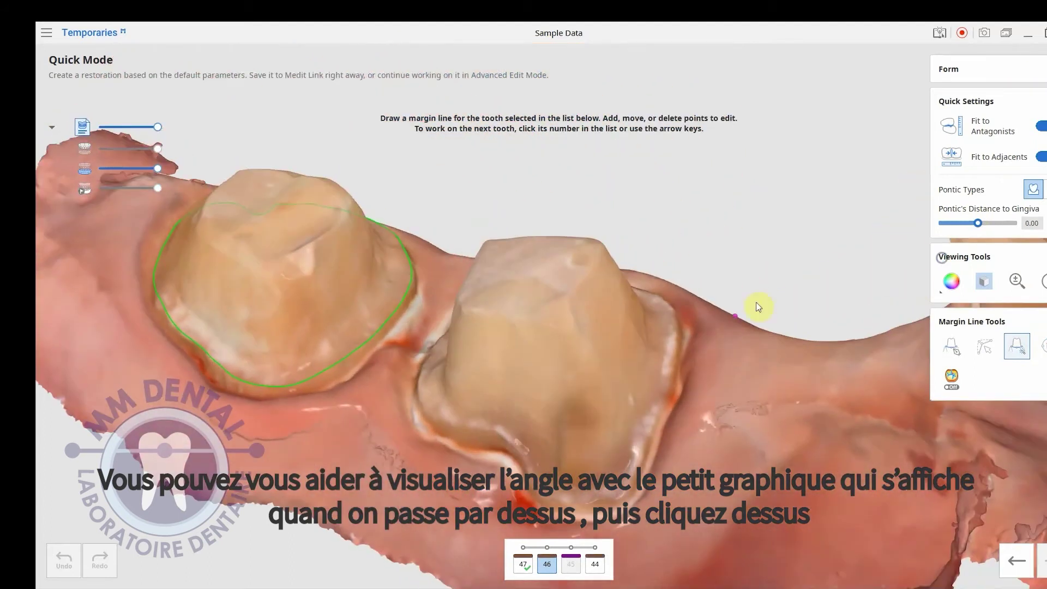
pyautogui.click(676, 325)
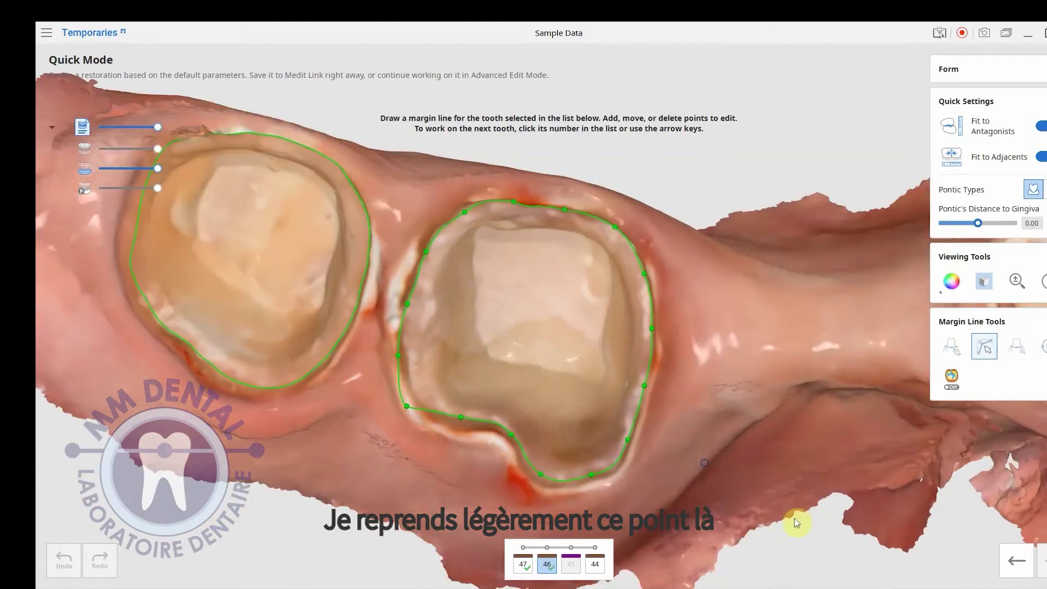
# Step: Refine the margin line of tooth 46 by moving its distobuccal corner point slightly inward
pyautogui.moveTo(797, 522); pyautogui.dragTo(636, 552, button='right')
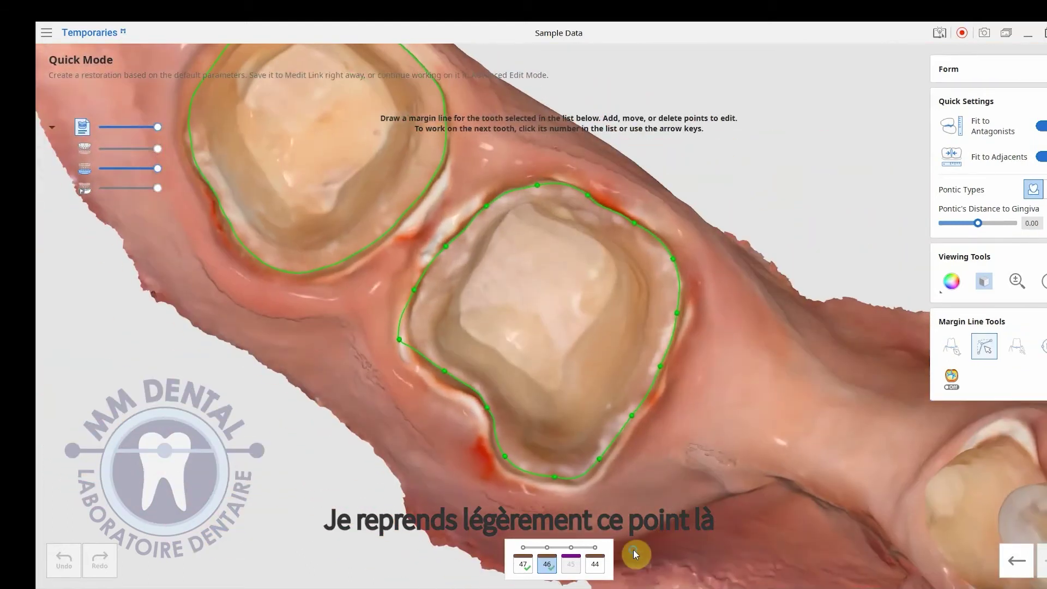
pyautogui.moveTo(399, 341); pyautogui.dragTo(407, 332)
pyautogui.scroll(-8, 426, 355)
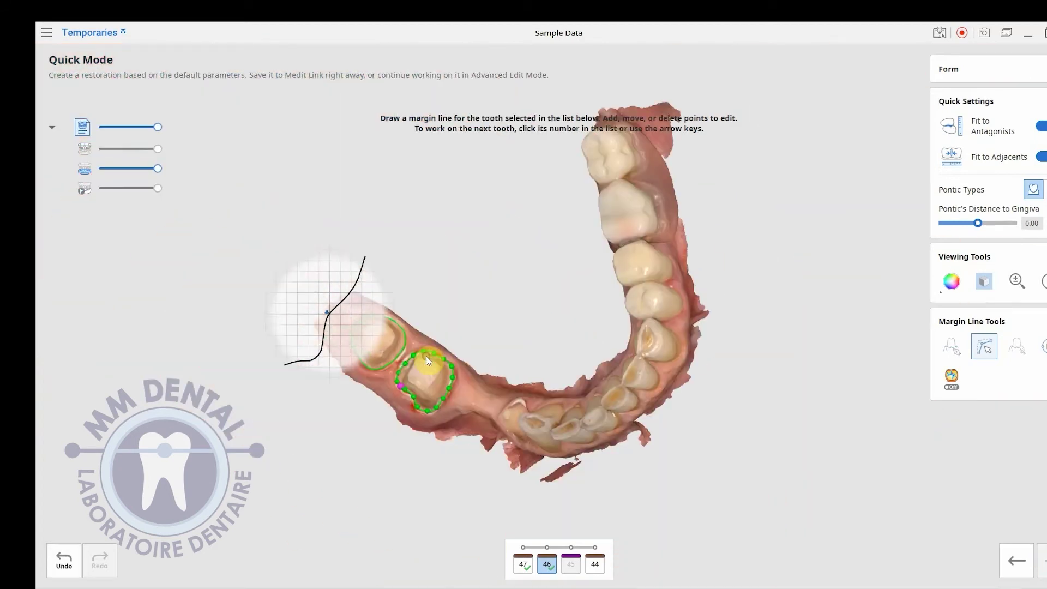
pyautogui.scroll(3, 477, 288)
pyautogui.moveTo(465, 358); pyautogui.dragTo(489, 285, button='middle')
pyautogui.scroll(2, 488, 214)
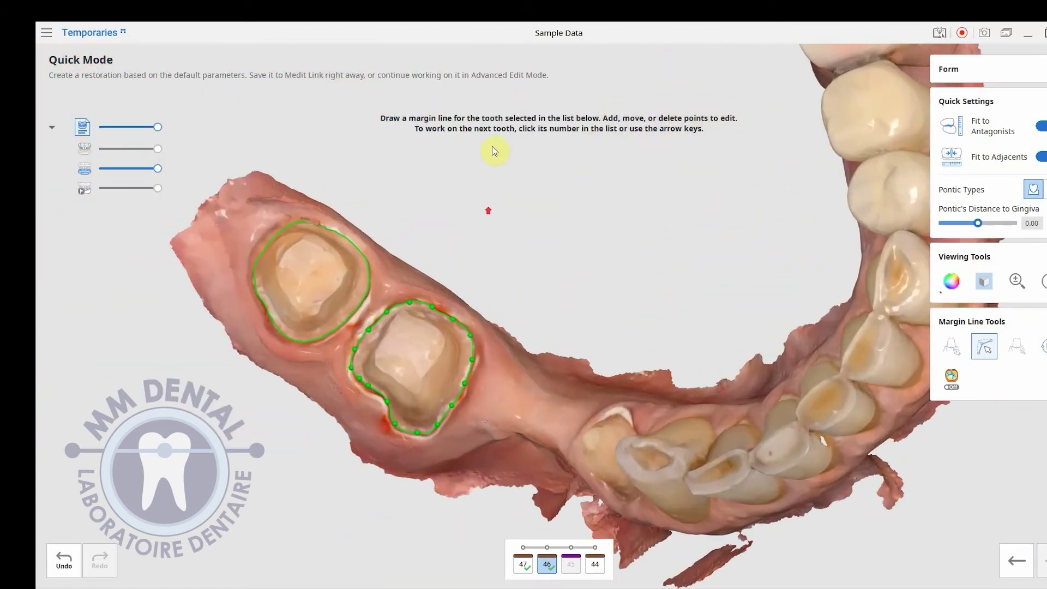
# Step: Create an automatic margin line around the preparation of tooth 44 from a point on the edge facing the pontic space
pyautogui.click(596, 566)
pyautogui.moveTo(573, 248); pyautogui.dragTo(720, 128, button='right')
pyautogui.scroll(4, 577, 400)
pyautogui.moveTo(645, 209); pyautogui.dragTo(752, 356, button='right')
pyautogui.scroll(2, 495, 513)
pyautogui.scroll(1, 588, 363)
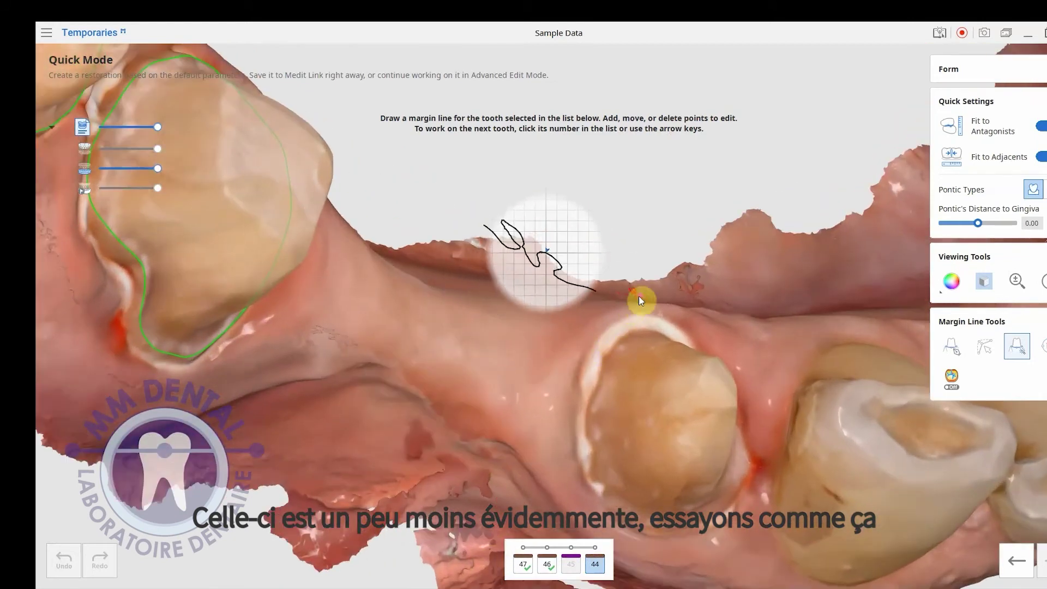
pyautogui.moveTo(613, 345); pyautogui.dragTo(575, 377, button='right')
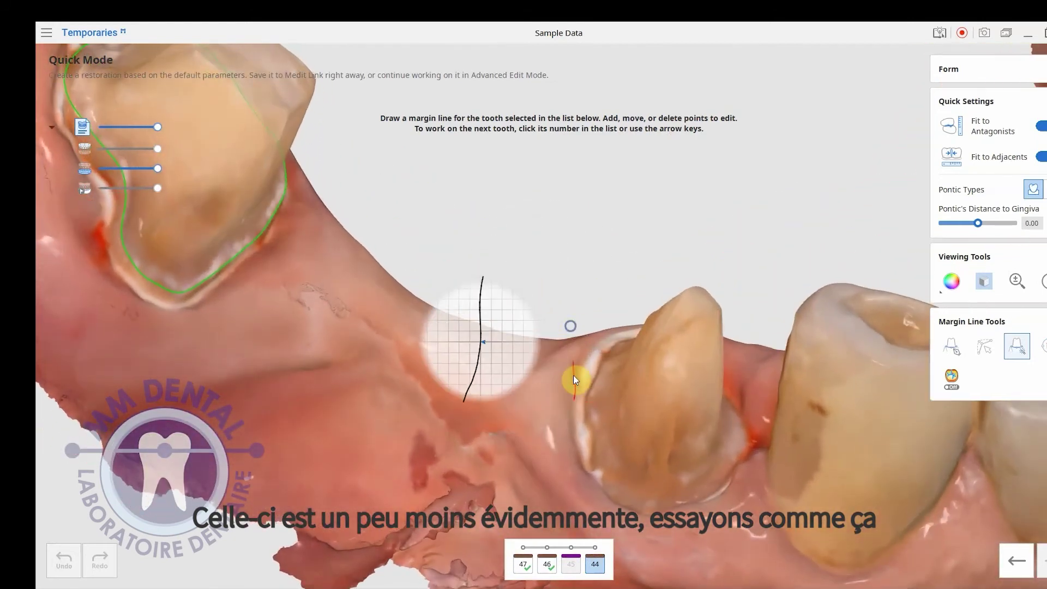
pyautogui.click(591, 386)
pyautogui.moveTo(592, 385); pyautogui.dragTo(710, 469, button='right')
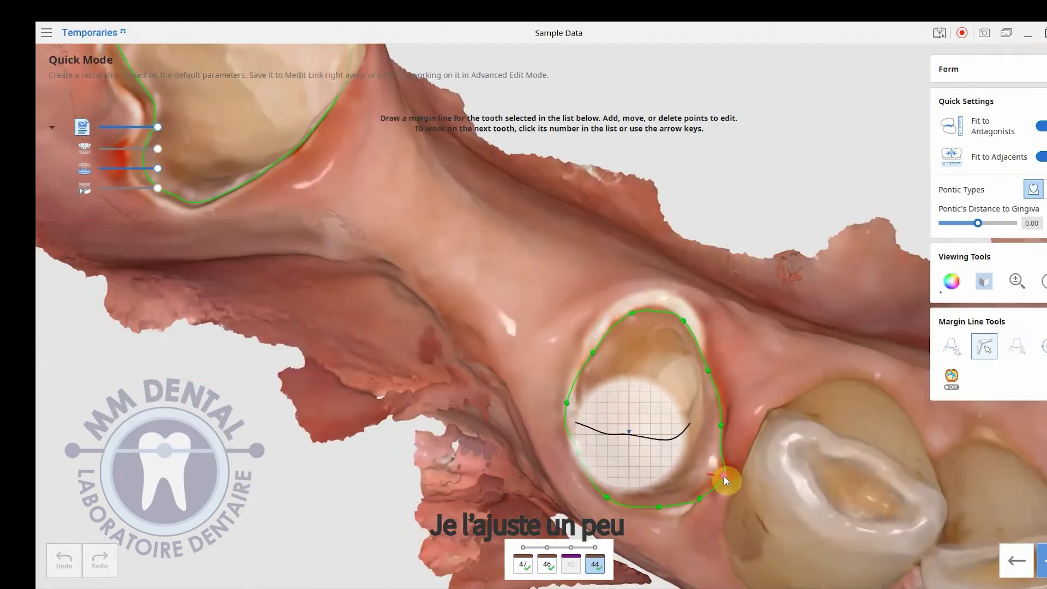
# Step: Refine the margin line of tooth 44 by moving a point on its buccal side slightly inward
pyautogui.moveTo(715, 471); pyautogui.dragTo(764, 313, button='right')
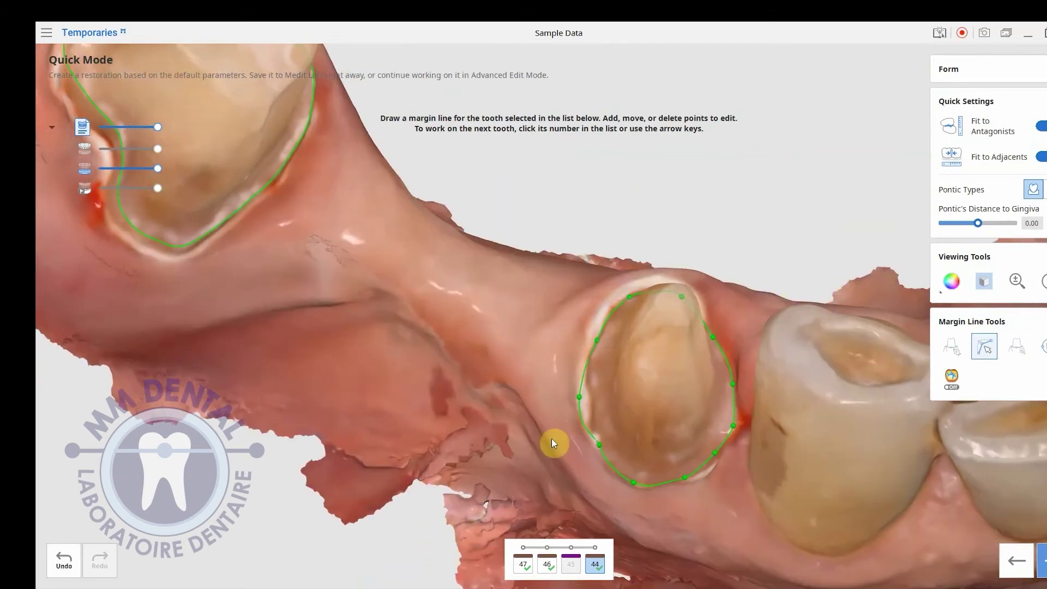
pyautogui.moveTo(582, 393); pyautogui.dragTo(584, 389)
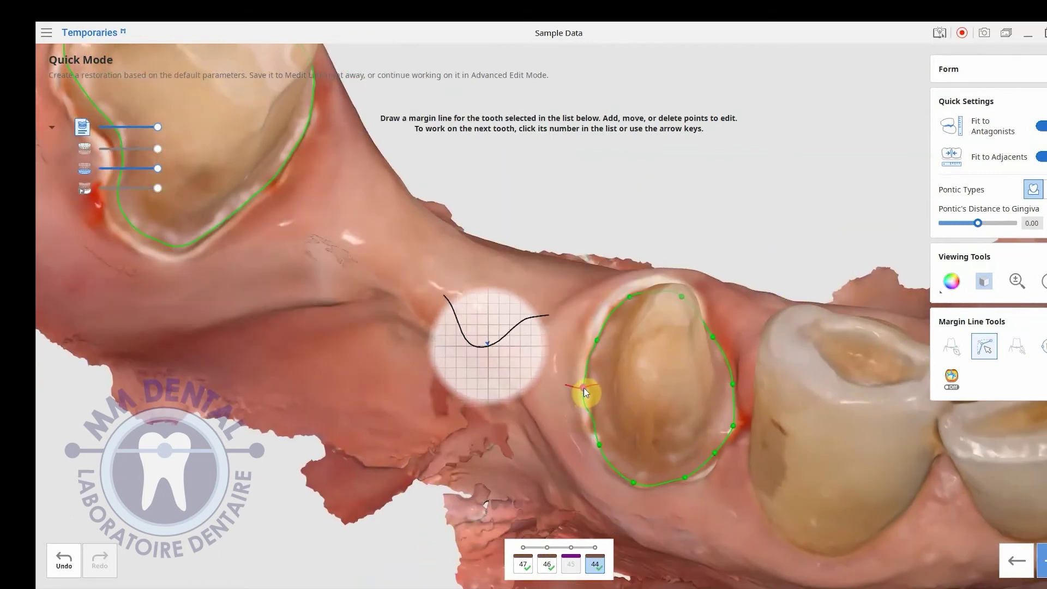
pyautogui.moveTo(595, 390); pyautogui.dragTo(675, 394, button='right')
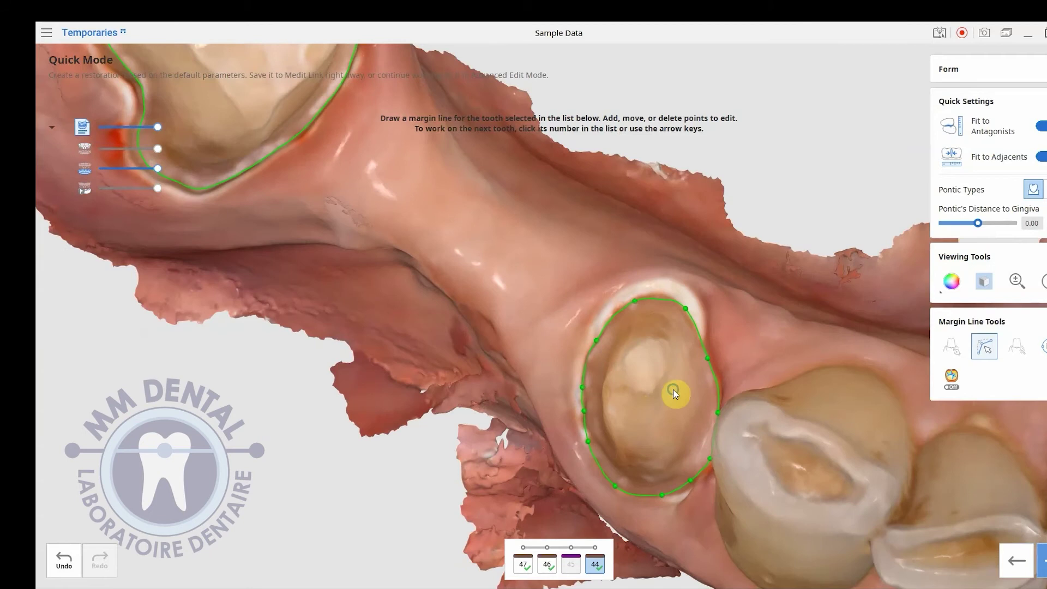
pyautogui.scroll(-5, 531, 365)
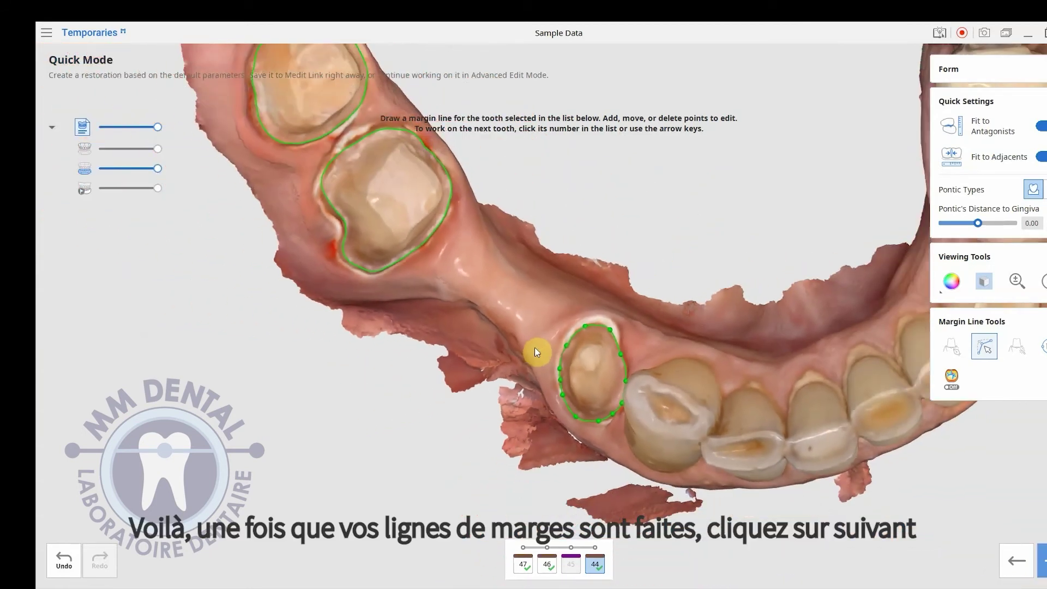
# Step: Generate the crowns for teeth 47 to 44 and examine the area between teeth 46 and 45 from the buccal side
pyautogui.click(1043, 561)
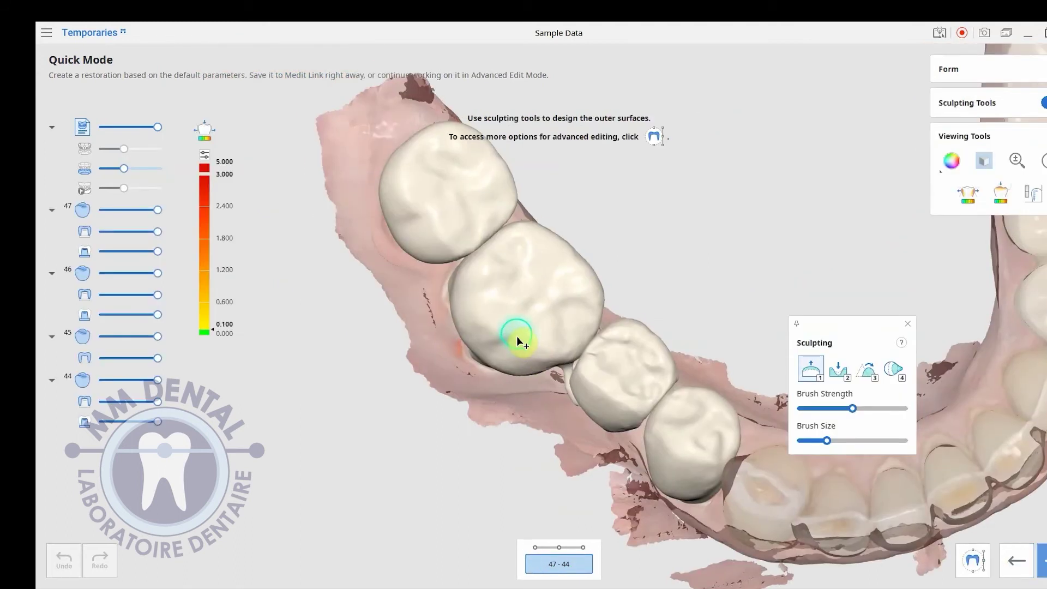
pyautogui.moveTo(528, 417)
pyautogui.mouseDown(button='right')
pyautogui.moveTo(544, 477)
pyautogui.moveTo(744, 398)
pyautogui.moveTo(809, 357)
pyautogui.moveTo(755, 194)
pyautogui.moveTo(765, 250)
pyautogui.mouseUp(button='right')
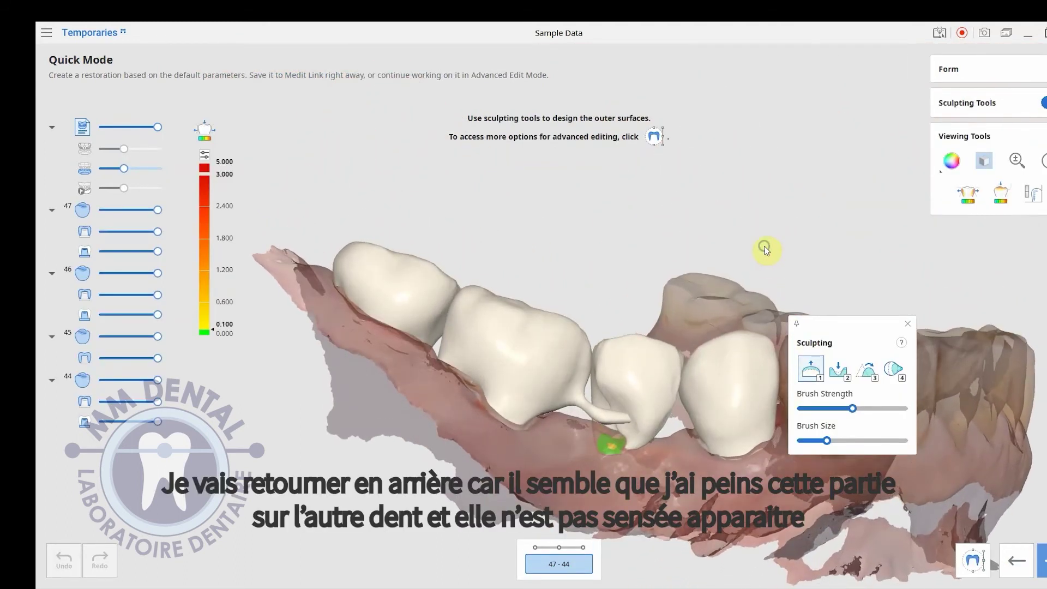
pyautogui.moveTo(689, 261)
pyautogui.mouseDown(button='right')
pyautogui.moveTo(603, 320)
pyautogui.moveTo(619, 447)
pyautogui.moveTo(785, 276)
pyautogui.moveTo(479, 170)
pyautogui.moveTo(523, 172)
pyautogui.mouseUp(button='right')
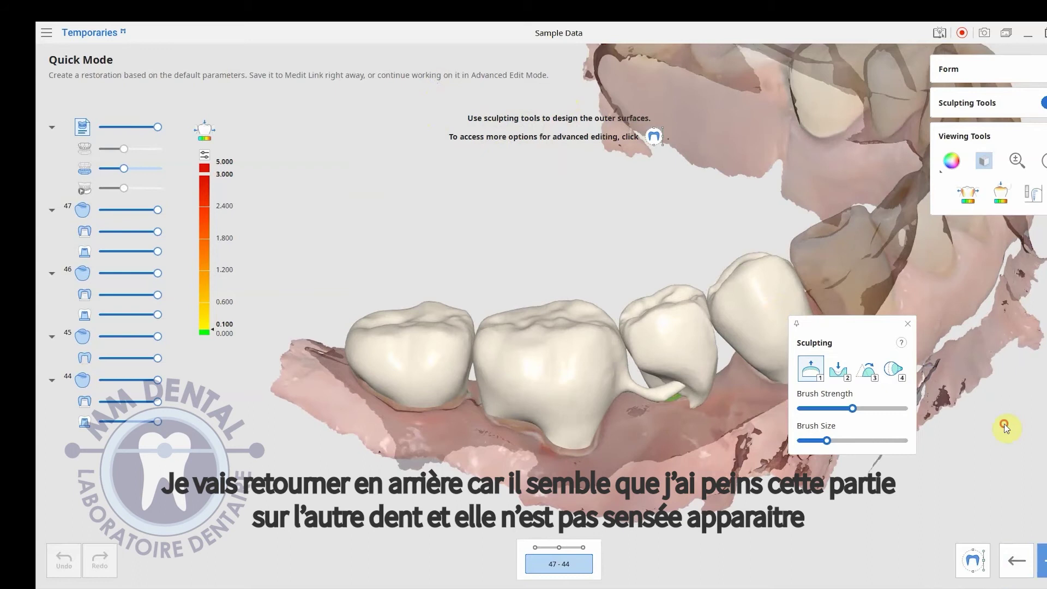
pyautogui.moveTo(585, 304); pyautogui.dragTo(554, 386, button='right')
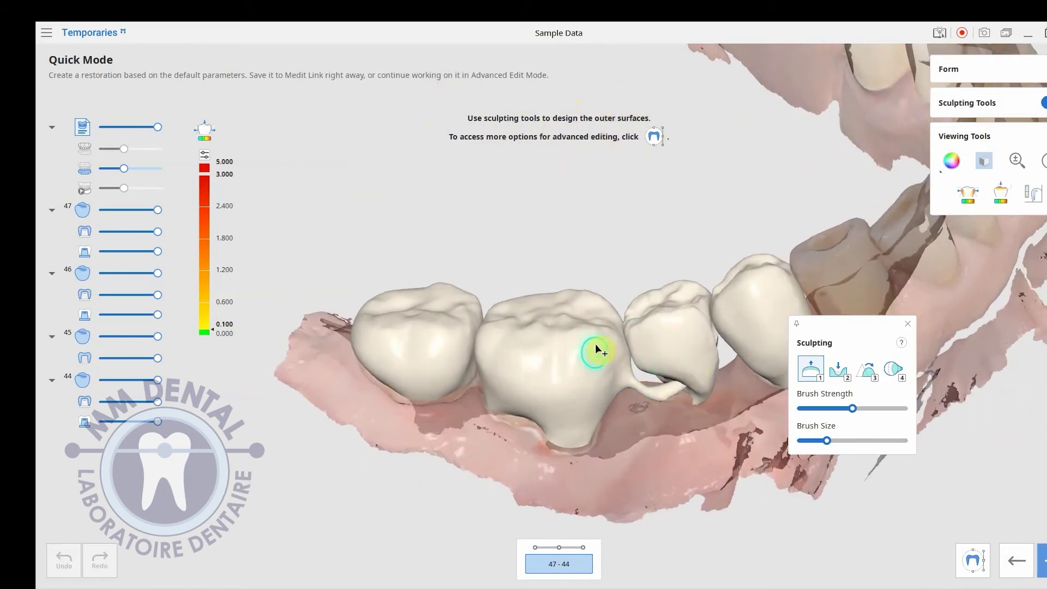
# Step: Return to the pre-op tooth selection and erase the excess part of tooth 46's selection that runs along the base of tooth 45
pyautogui.click(1006, 564)
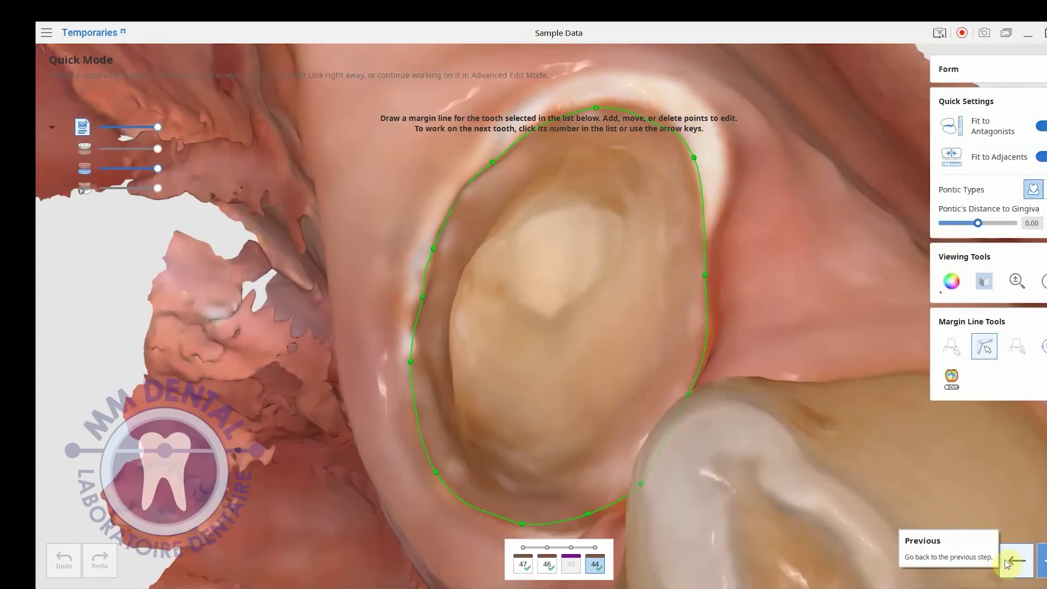
pyautogui.click(1006, 564)
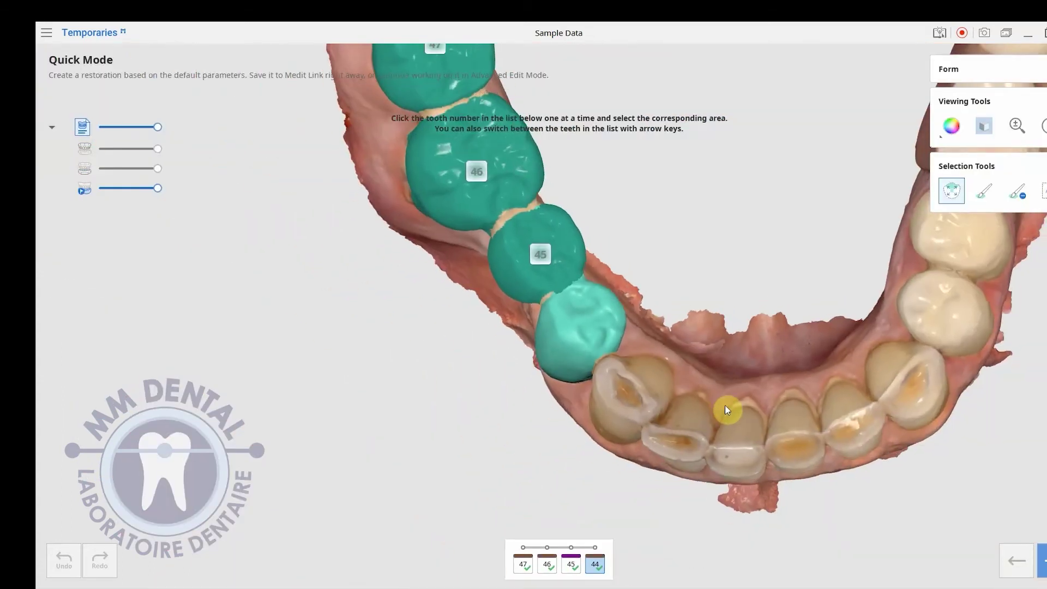
pyautogui.moveTo(723, 223); pyautogui.dragTo(1038, 163, button='right')
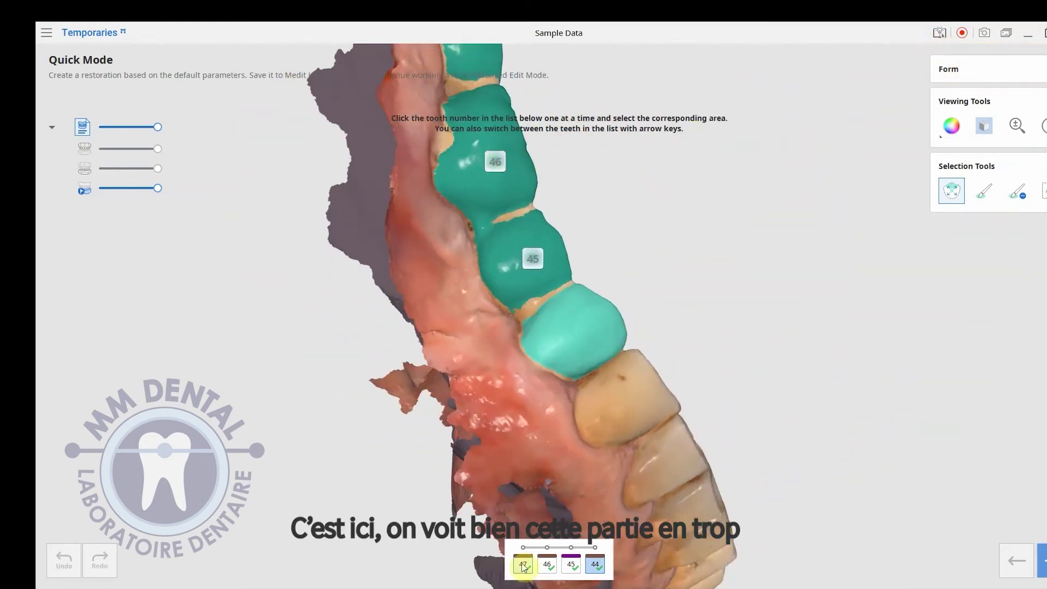
pyautogui.click(548, 561)
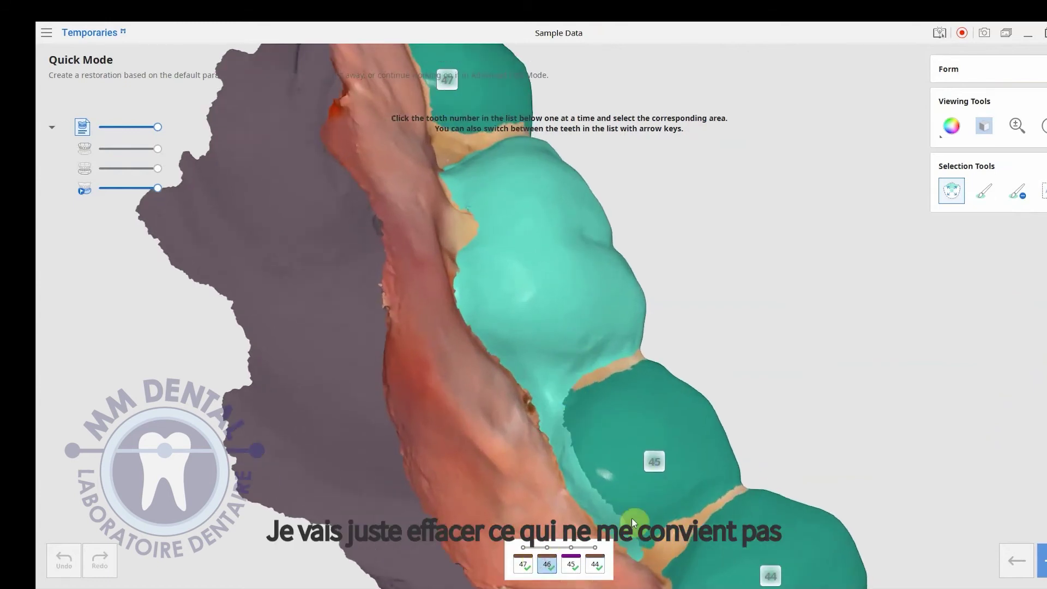
pyautogui.click(1018, 191)
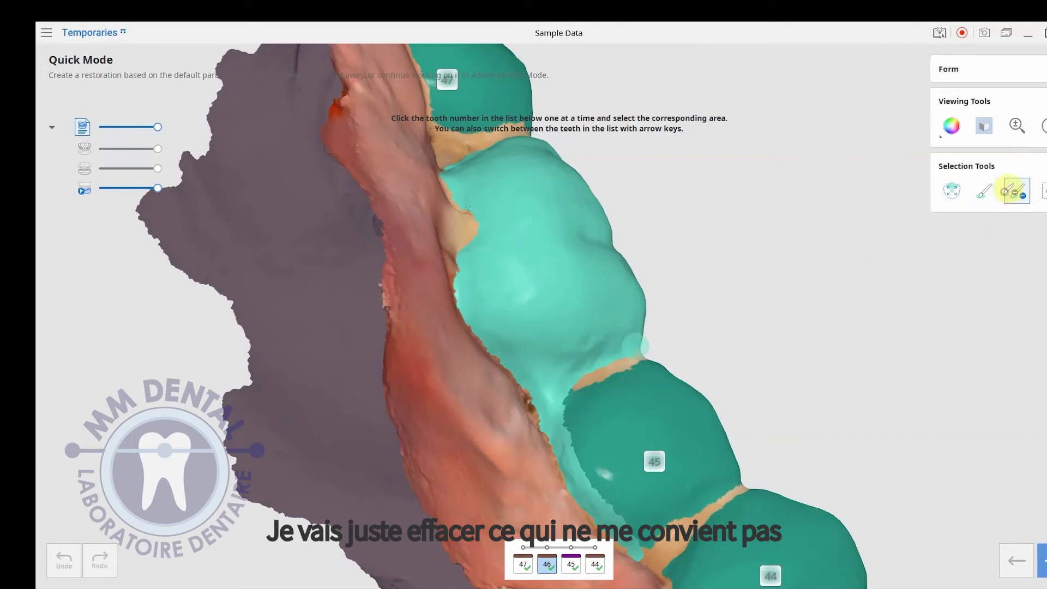
pyautogui.moveTo(545, 420); pyautogui.dragTo(575, 410)
pyautogui.moveTo(574, 410)
pyautogui.mouseDown(button='right')
pyautogui.moveTo(633, 376)
pyautogui.moveTo(44, 180)
pyautogui.mouseUp(button='right')
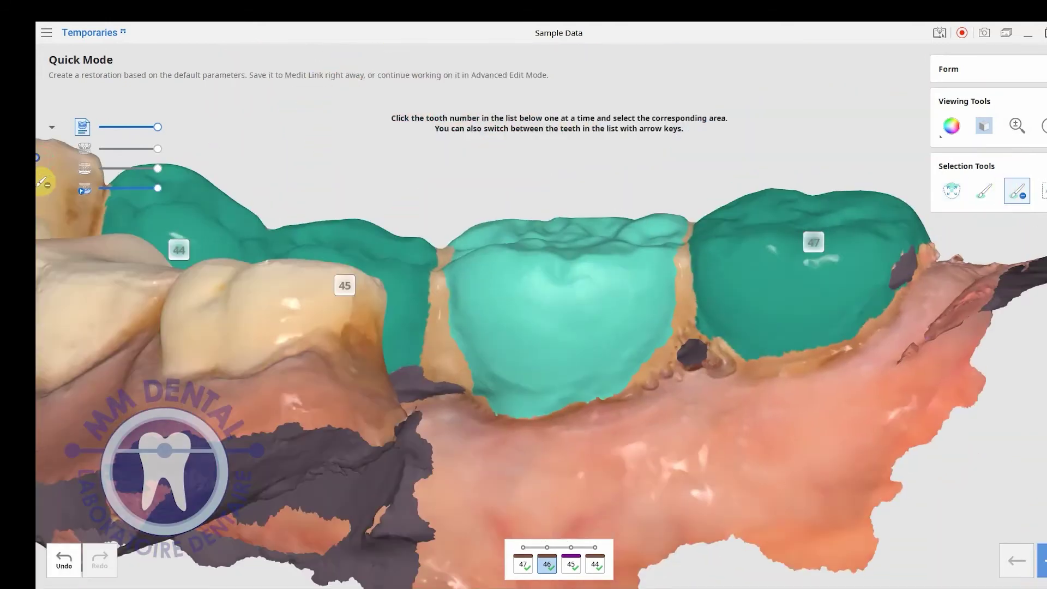
pyautogui.moveTo(607, 464)
pyautogui.mouseDown(button='right')
pyautogui.moveTo(587, 523)
pyautogui.moveTo(748, 168)
pyautogui.moveTo(619, 414)
pyautogui.moveTo(615, 143)
pyautogui.moveTo(479, 264)
pyautogui.moveTo(477, 253)
pyautogui.mouseUp(button='right')
# Step: Proceed with the existing margin lines and regenerate the crowns for teeth 47 to 44
pyautogui.click(1043, 561)
pyautogui.click(672, 341)
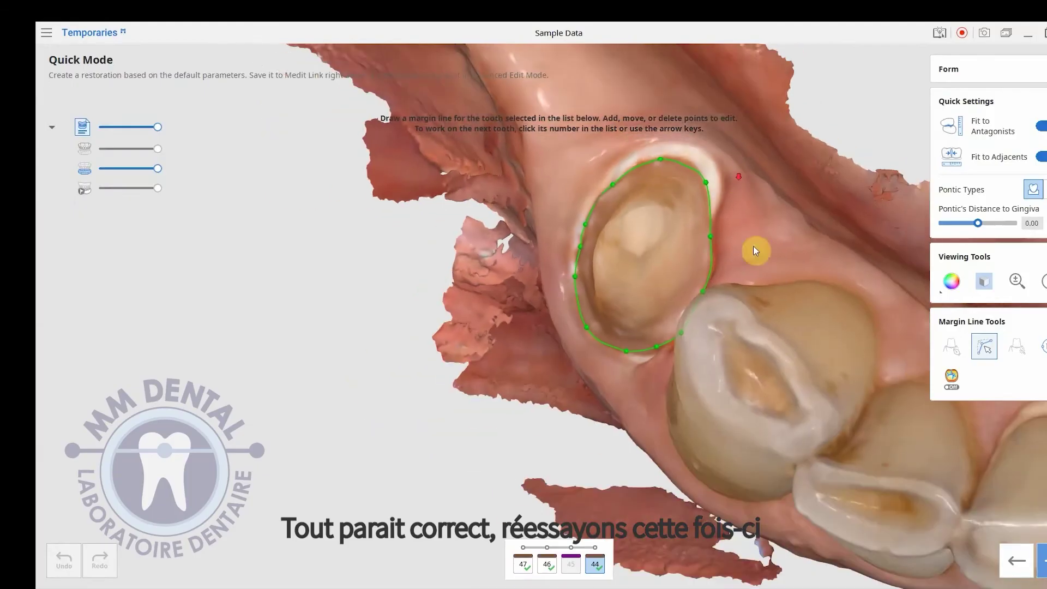
pyautogui.moveTo(755, 251); pyautogui.dragTo(743, 486, button='right')
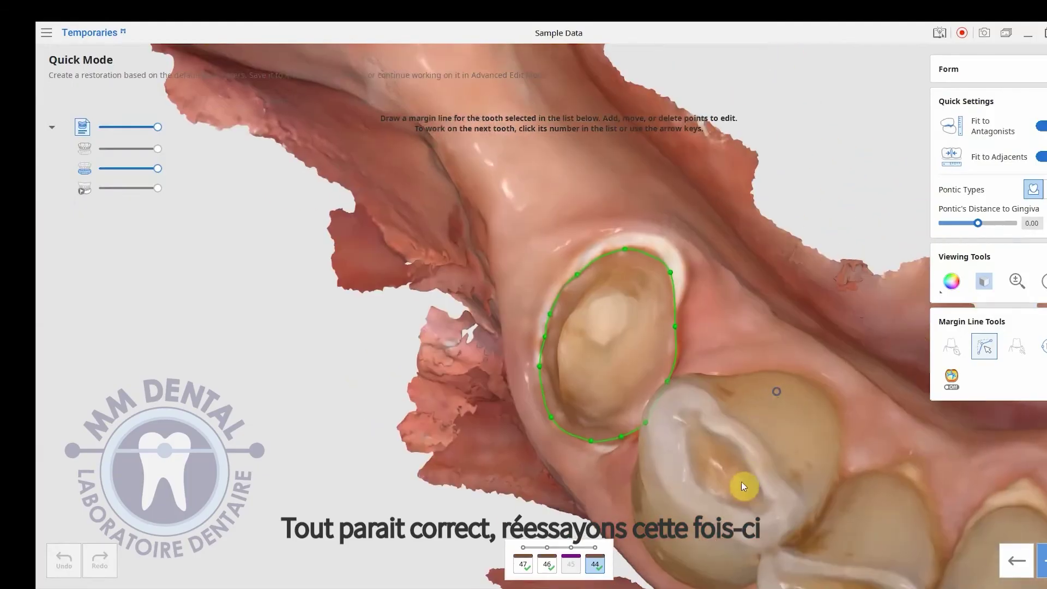
pyautogui.scroll(-5, 771, 304)
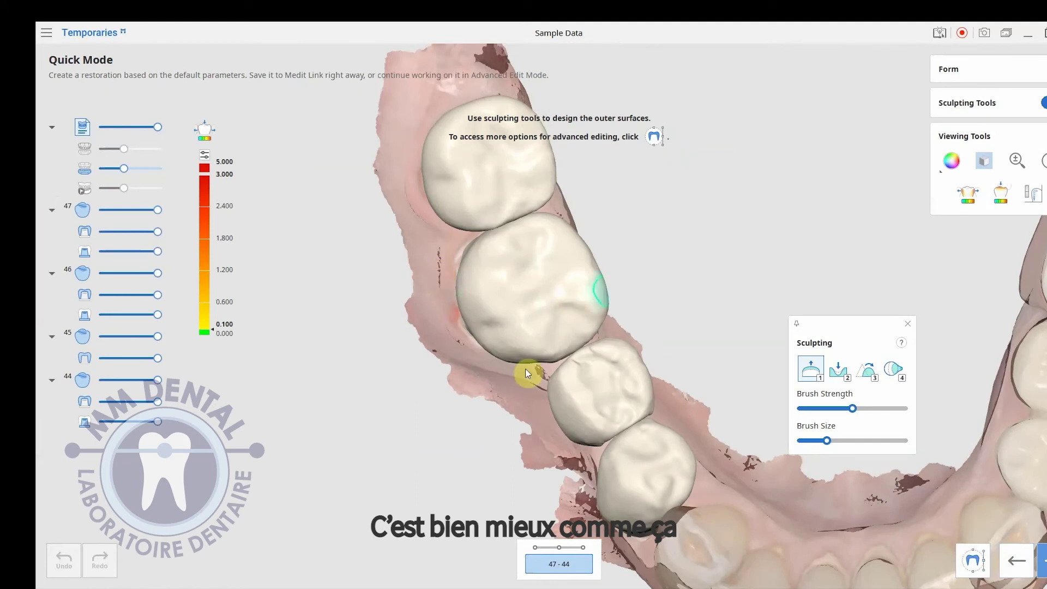
# Step: Add material to the hollow on the lower buccal surface of pontic 45
pyautogui.moveTo(527, 373); pyautogui.dragTo(450, 351, button='right')
pyautogui.moveTo(601, 355); pyautogui.dragTo(386, 195, button='right')
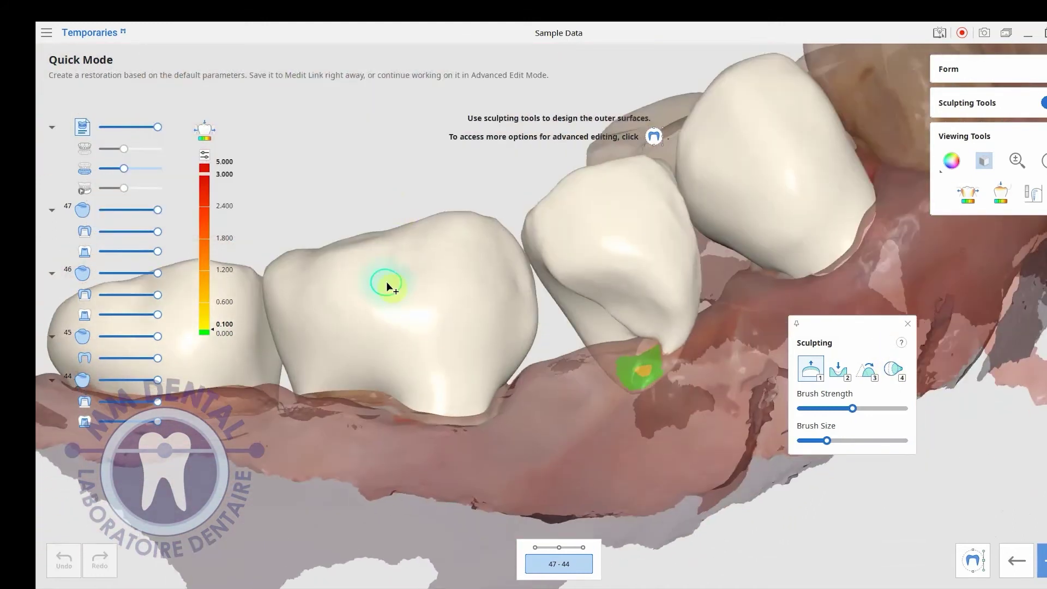
pyautogui.moveTo(494, 209)
pyautogui.mouseDown(button='right')
pyautogui.moveTo(526, 287)
pyautogui.moveTo(806, 390)
pyautogui.mouseUp(button='right')
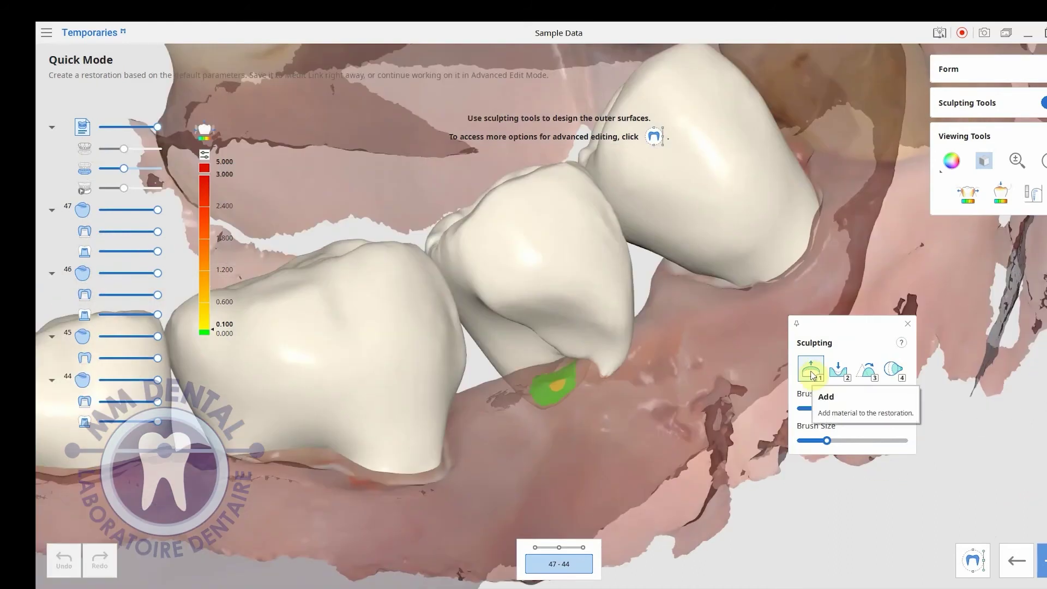
pyautogui.moveTo(549, 343); pyautogui.dragTo(538, 321)
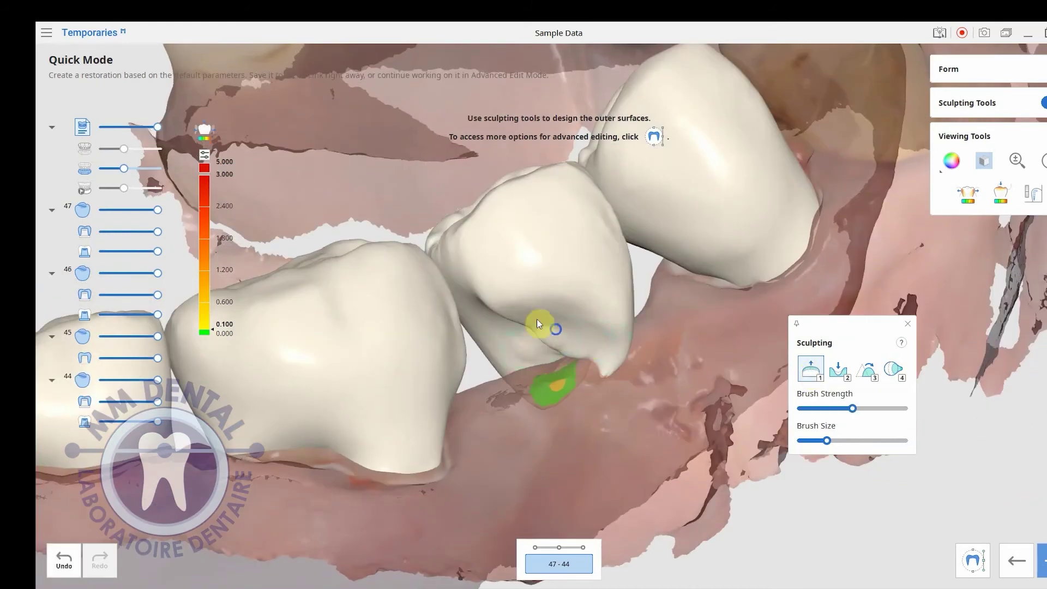
pyautogui.moveTo(538, 320); pyautogui.dragTo(629, 211, button='right')
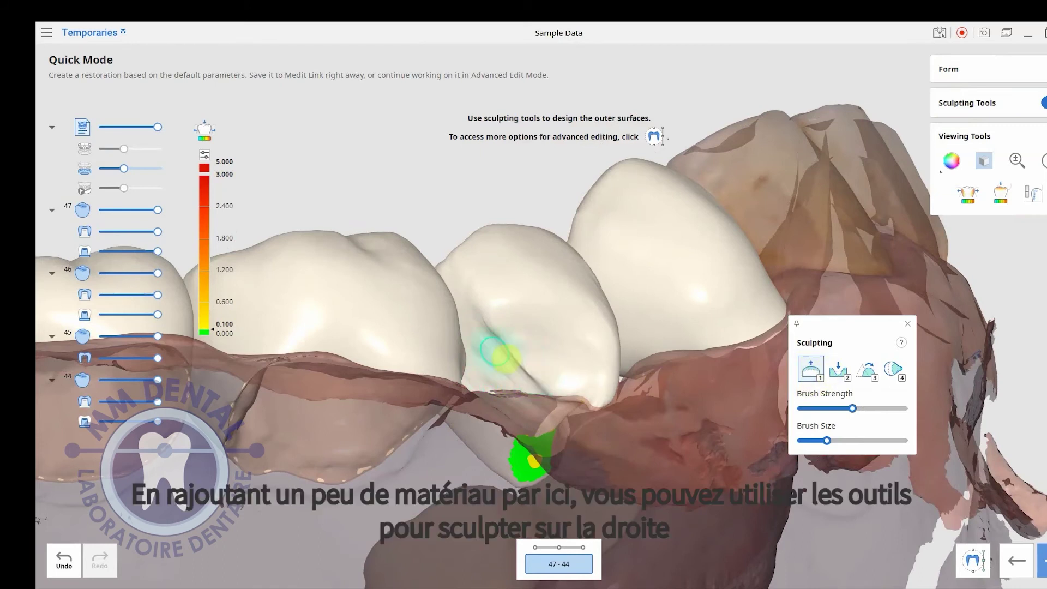
pyautogui.moveTo(478, 362)
pyautogui.mouseDown(button='right')
pyautogui.moveTo(587, 299)
pyautogui.moveTo(503, 369)
pyautogui.mouseUp(button='right')
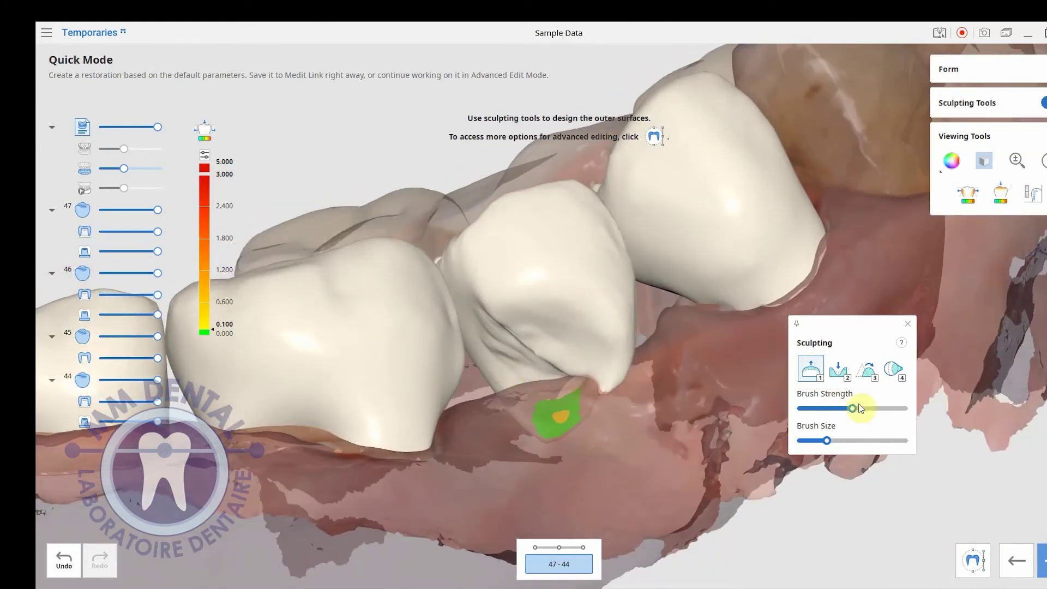
# Step: Enlarge the sculpting brush and build up more material over the remaining hollow on the buccal side of pontic 45
pyautogui.moveTo(825, 441); pyautogui.dragTo(857, 440)
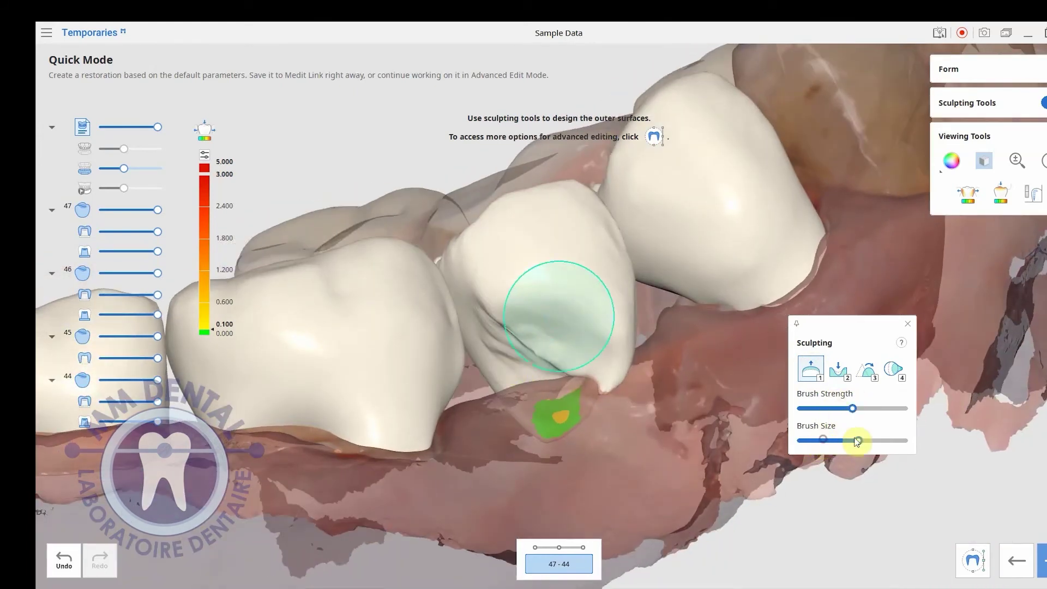
pyautogui.moveTo(709, 382)
pyautogui.mouseDown(button='right')
pyautogui.moveTo(603, 367)
pyautogui.moveTo(535, 341)
pyautogui.mouseUp(button='right')
pyautogui.moveTo(535, 341)
pyautogui.mouseDown()
pyautogui.moveTo(496, 346)
pyautogui.moveTo(479, 367)
pyautogui.moveTo(525, 366)
pyautogui.moveTo(486, 336)
pyautogui.mouseUp()
pyautogui.moveTo(487, 336); pyautogui.dragTo(498, 300, button='right')
pyautogui.moveTo(557, 357)
pyautogui.mouseDown(button='right')
pyautogui.moveTo(596, 253)
pyautogui.moveTo(516, 284)
pyautogui.moveTo(527, 299)
pyautogui.moveTo(552, 252)
pyautogui.moveTo(627, 489)
pyautogui.moveTo(570, 533)
pyautogui.moveTo(548, 211)
pyautogui.moveTo(468, 28)
pyautogui.moveTo(483, 26)
pyautogui.moveTo(468, 451)
pyautogui.moveTo(608, 280)
pyautogui.moveTo(427, 297)
pyautogui.mouseUp(button='right')
# Step: Smooth the built-up buccal surface of pontic 45 with a larger brush
pyautogui.click(839, 370)
pyautogui.click(867, 371)
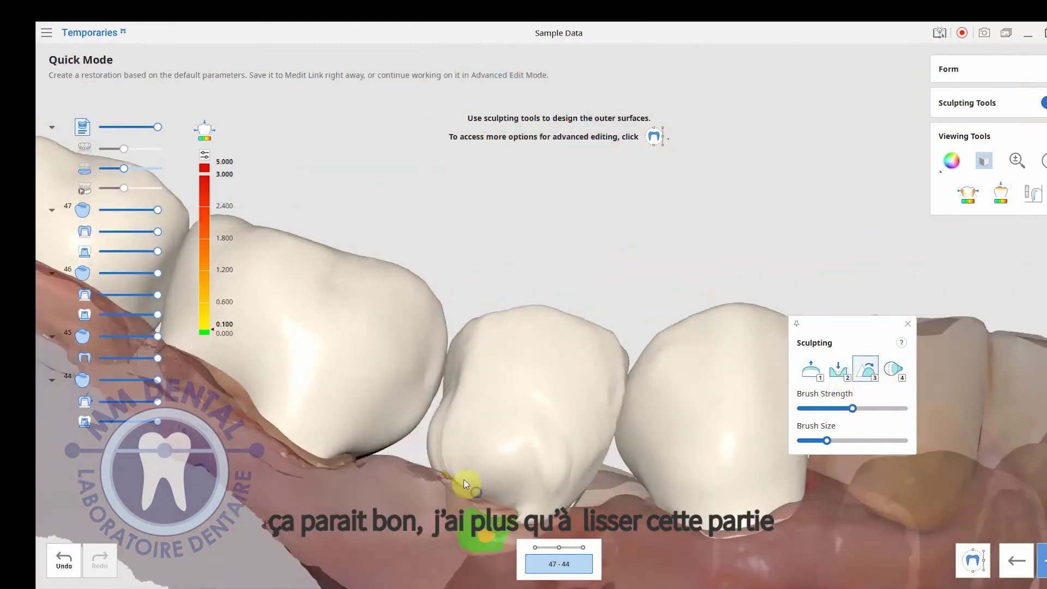
pyautogui.moveTo(468, 486); pyautogui.dragTo(538, 449, button='right')
pyautogui.moveTo(827, 441); pyautogui.dragTo(867, 441)
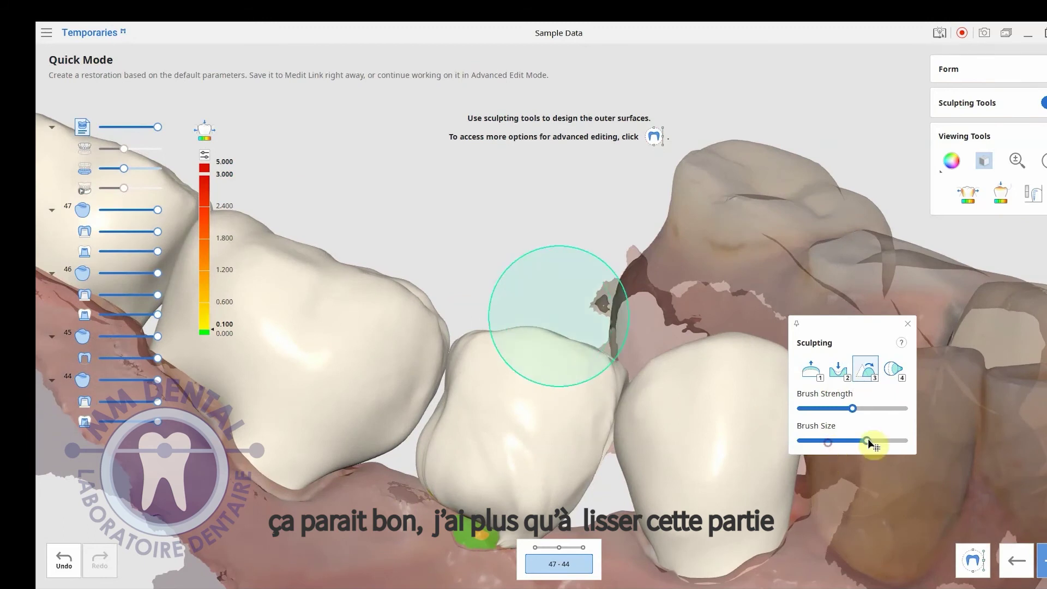
# Step: Check the sculpted crowns from the occlusal side and generate the connected bridge on teeth 47 to 44
pyautogui.moveTo(278, 462); pyautogui.dragTo(506, 131, button='right')
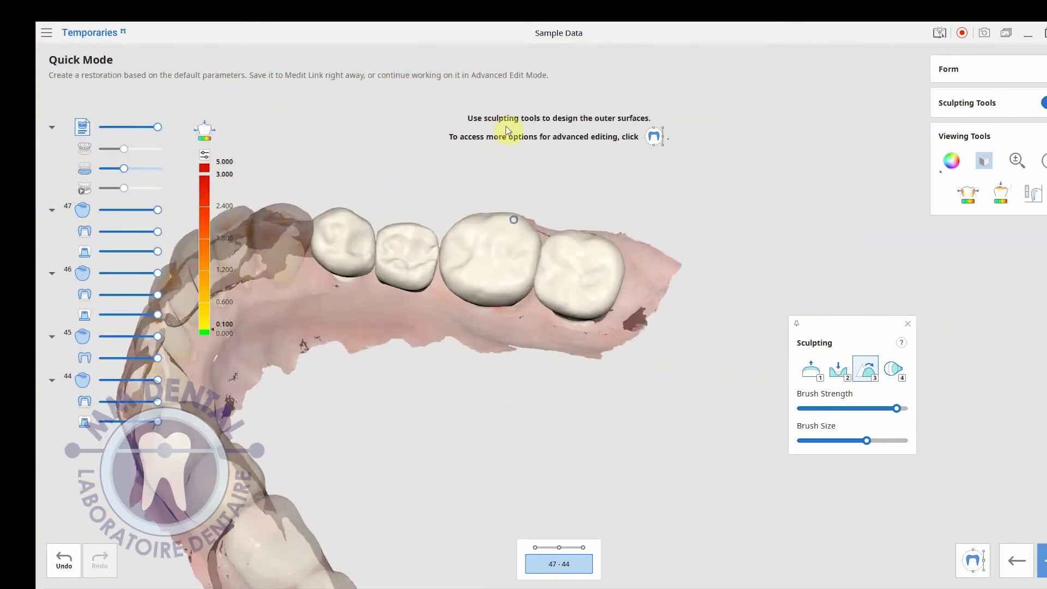
pyautogui.moveTo(324, 175)
pyautogui.mouseDown(button='right')
pyautogui.moveTo(405, 142)
pyautogui.moveTo(336, 187)
pyautogui.moveTo(496, 306)
pyautogui.mouseUp(button='right')
pyautogui.moveTo(584, 276); pyautogui.dragTo(400, 297, button='right')
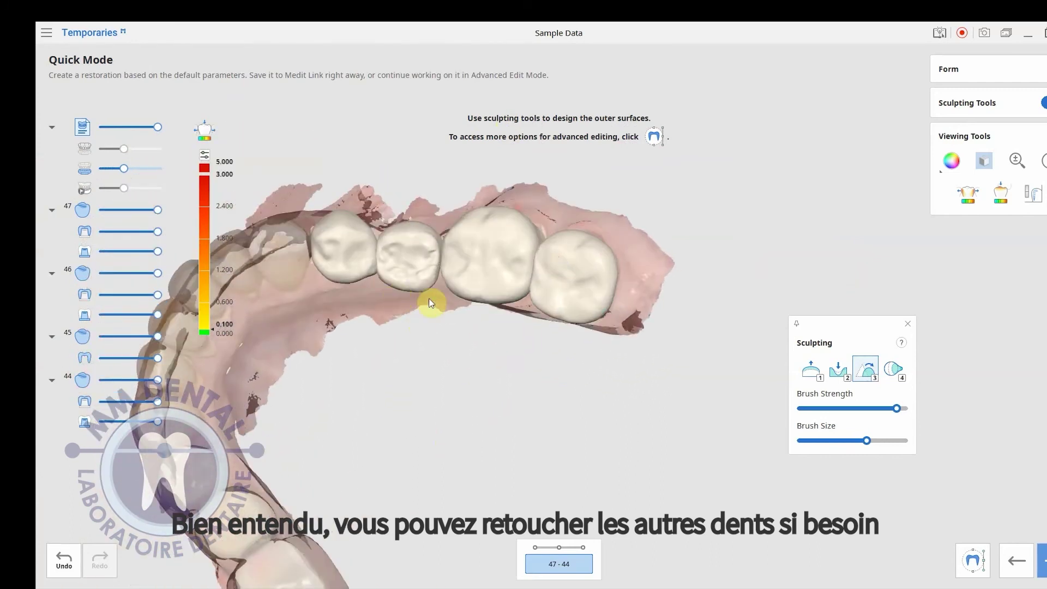
pyautogui.moveTo(515, 327)
pyautogui.mouseDown(button='right')
pyautogui.moveTo(531, 330)
pyautogui.moveTo(533, 316)
pyautogui.moveTo(531, 444)
pyautogui.moveTo(564, 393)
pyautogui.moveTo(620, 197)
pyautogui.mouseUp(button='right')
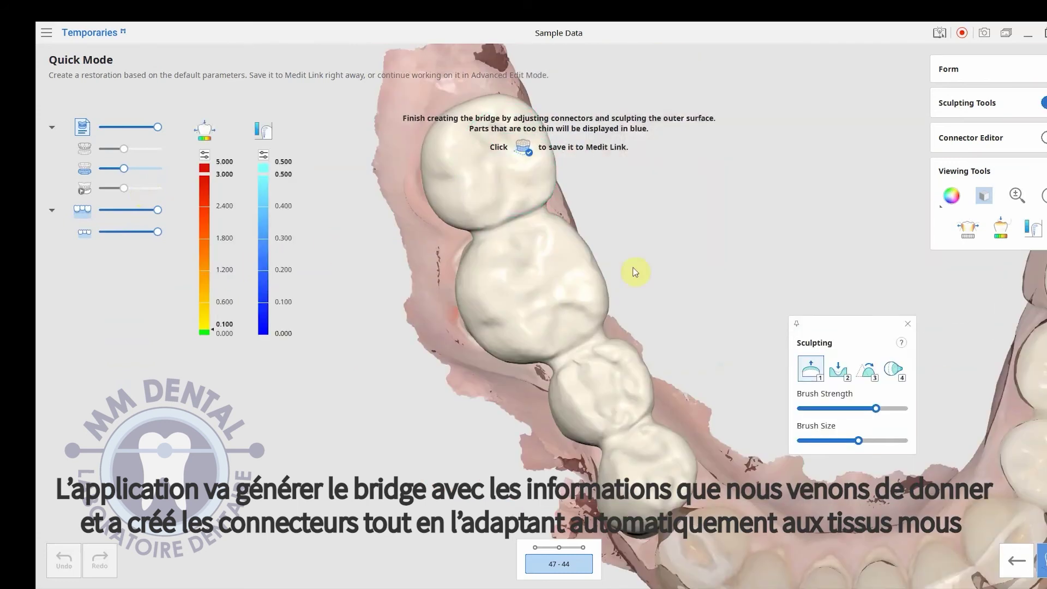
# Step: Examine the bridge's inner surfaces, margins and pontic contact with the soft tissue from the underside and the buccal side
pyautogui.moveTo(777, 302)
pyautogui.mouseDown(button='right')
pyautogui.moveTo(671, 280)
pyautogui.moveTo(507, 336)
pyautogui.moveTo(356, 416)
pyautogui.moveTo(405, 289)
pyautogui.moveTo(823, 210)
pyautogui.moveTo(767, 333)
pyautogui.moveTo(603, 437)
pyautogui.moveTo(718, 311)
pyautogui.moveTo(694, 276)
pyautogui.moveTo(778, 222)
pyautogui.moveTo(811, 456)
pyautogui.moveTo(809, 248)
pyautogui.moveTo(783, 222)
pyautogui.moveTo(591, 234)
pyautogui.moveTo(620, 187)
pyautogui.moveTo(638, 195)
pyautogui.mouseUp(button='right')
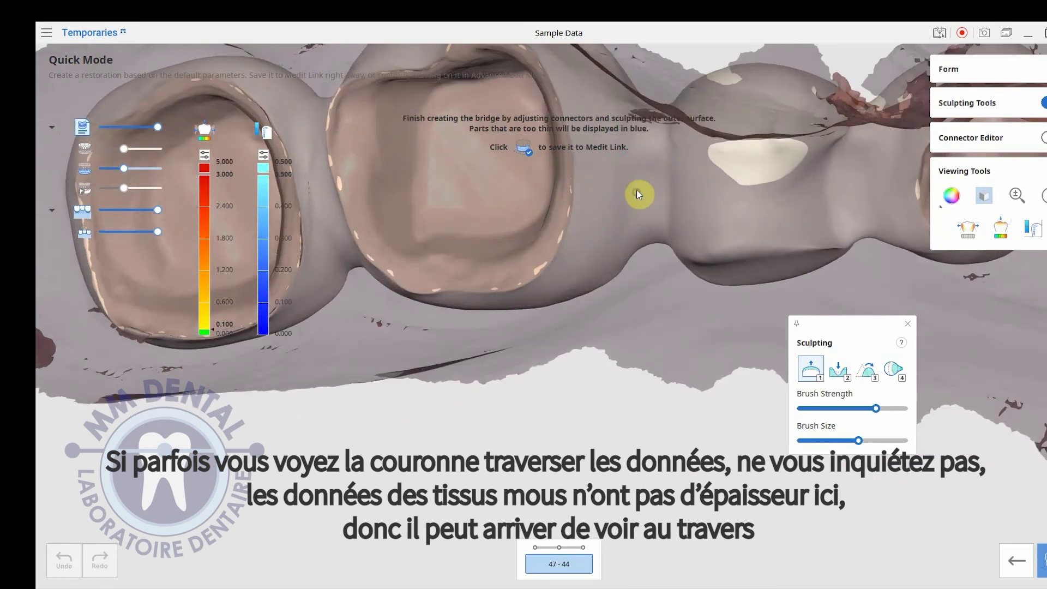
pyautogui.moveTo(734, 165)
pyautogui.mouseDown(button='right')
pyautogui.moveTo(752, 229)
pyautogui.moveTo(617, 146)
pyautogui.mouseUp(button='right')
pyautogui.moveTo(644, 97)
pyautogui.mouseDown(button='right')
pyautogui.moveTo(645, 196)
pyautogui.moveTo(738, 106)
pyautogui.moveTo(626, 234)
pyautogui.mouseUp(button='right')
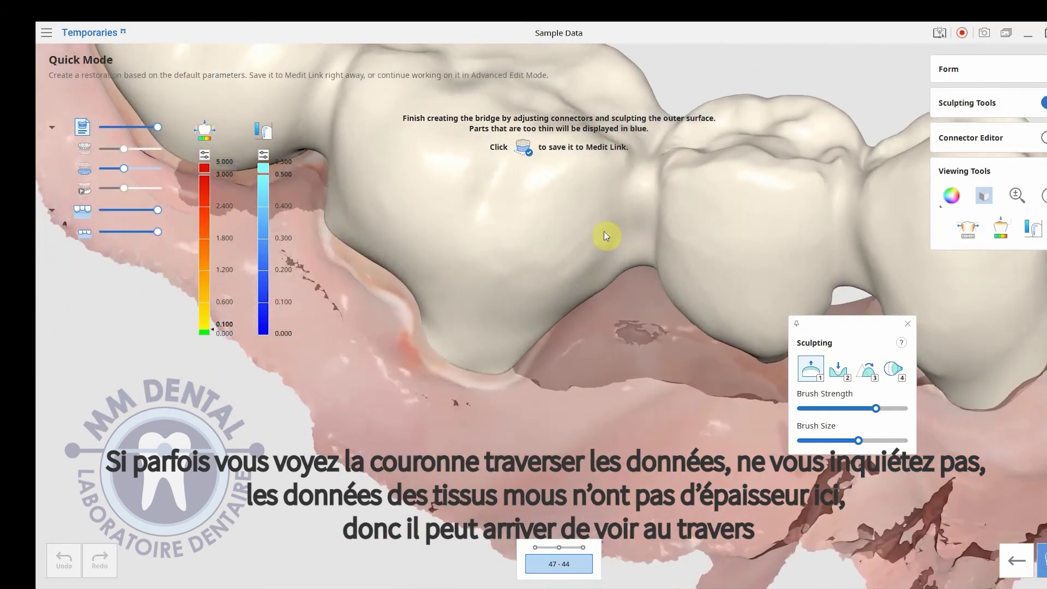
pyautogui.moveTo(625, 234); pyautogui.dragTo(623, 188, button='right')
pyautogui.moveTo(588, 484); pyautogui.dragTo(683, 180, button='right')
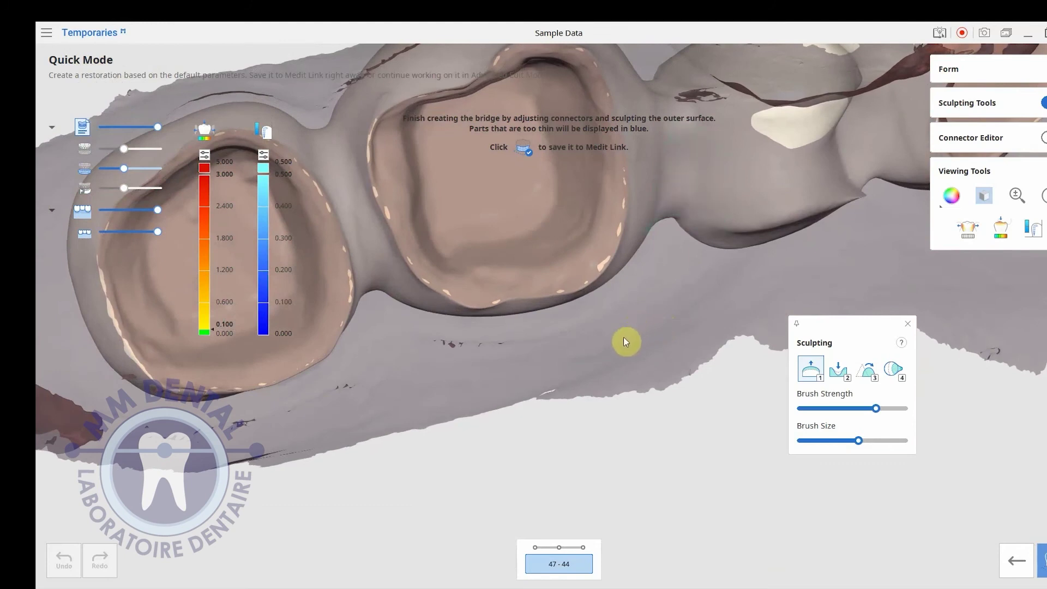
pyautogui.moveTo(695, 322); pyautogui.dragTo(687, 530, button='right')
pyautogui.moveTo(613, 304); pyautogui.dragTo(636, 346, button='right')
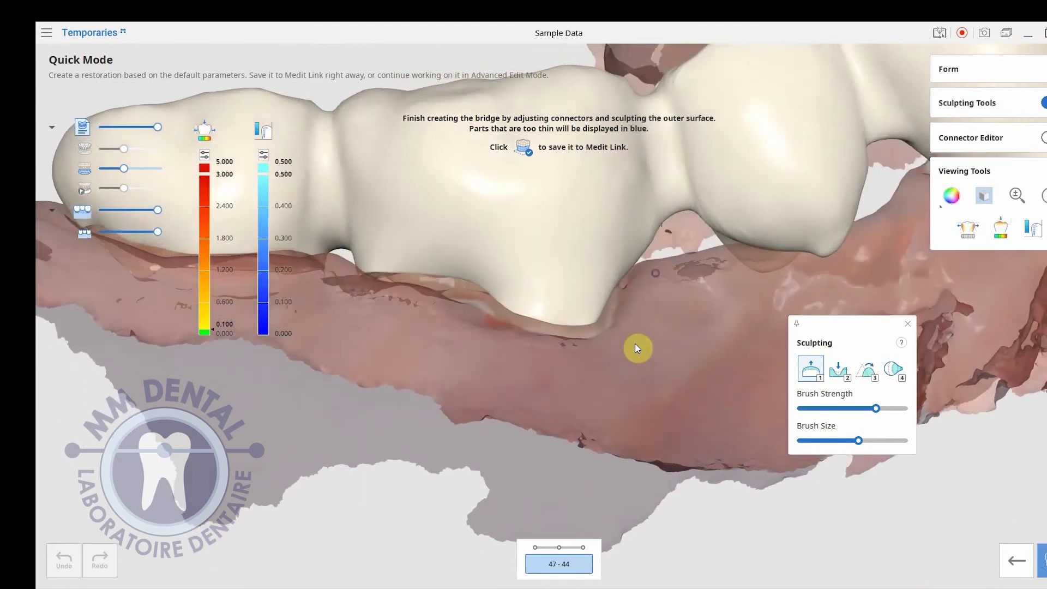
pyautogui.moveTo(659, 218)
pyautogui.mouseDown(button='right')
pyautogui.moveTo(634, 270)
pyautogui.moveTo(605, 277)
pyautogui.moveTo(732, 497)
pyautogui.moveTo(759, 479)
pyautogui.moveTo(715, 522)
pyautogui.moveTo(496, 461)
pyautogui.moveTo(524, 386)
pyautogui.mouseUp(button='right')
pyautogui.scroll(-4, 763, 481)
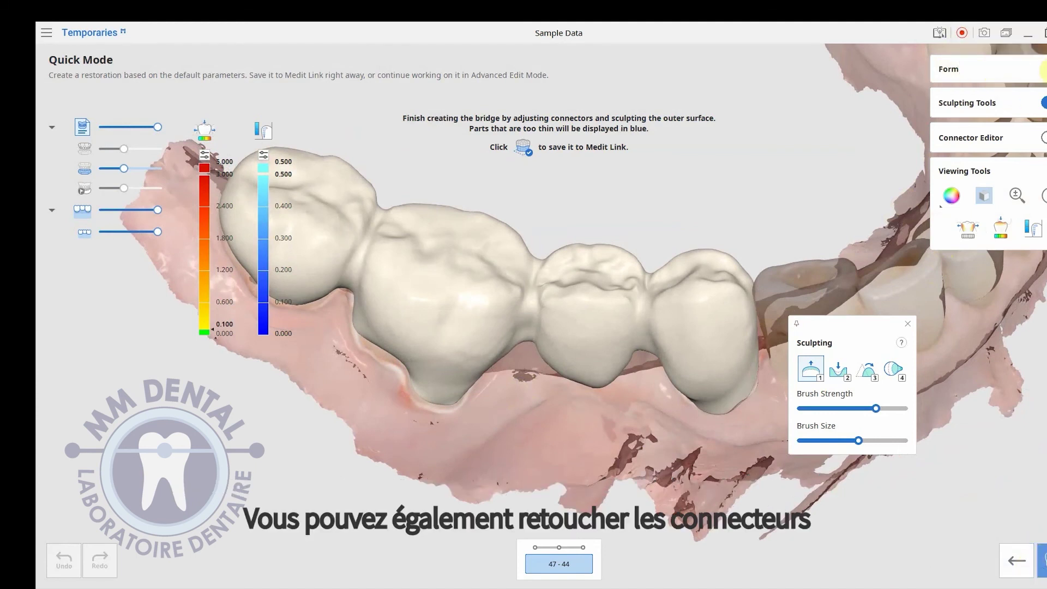
# Step: Reshape the connector between crowns 47 and 46 with the Connector Editor and save the finished bridge to Medit Link
pyautogui.click(1043, 138)
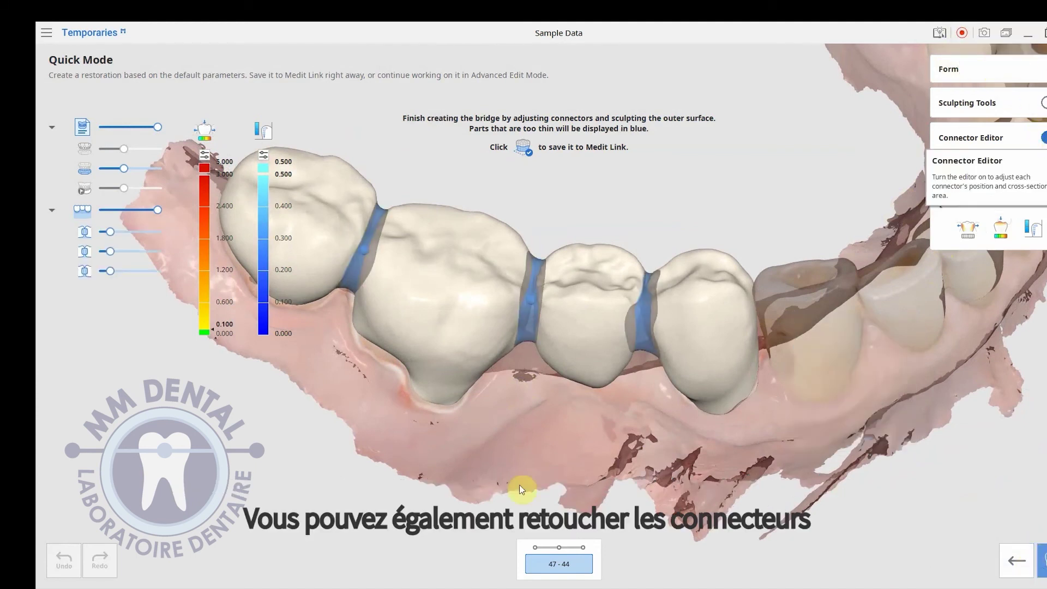
pyautogui.moveTo(648, 130); pyautogui.dragTo(538, 325, button='right')
pyautogui.scroll(4, 402, 236)
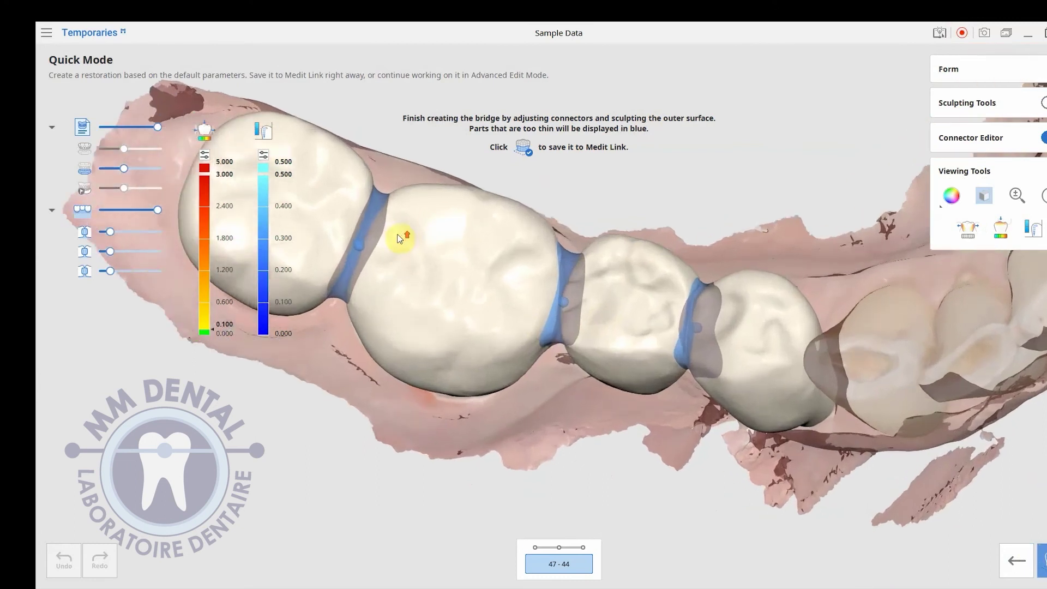
pyautogui.moveTo(402, 331); pyautogui.dragTo(428, 273, button='right')
pyautogui.moveTo(359, 248); pyautogui.dragTo(309, 293)
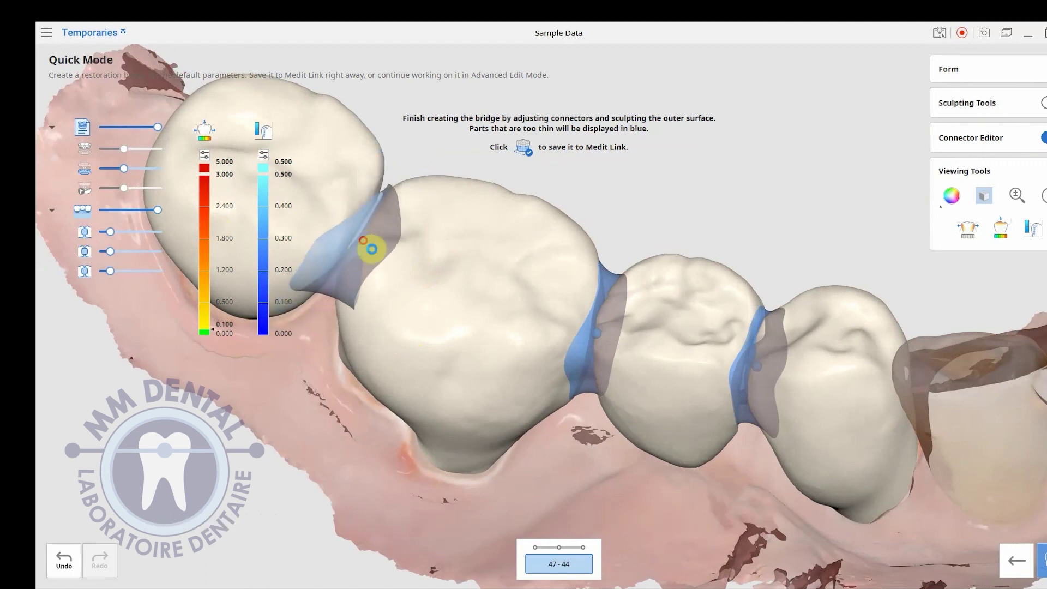
pyautogui.moveTo(368, 243); pyautogui.dragTo(849, 284, button='right')
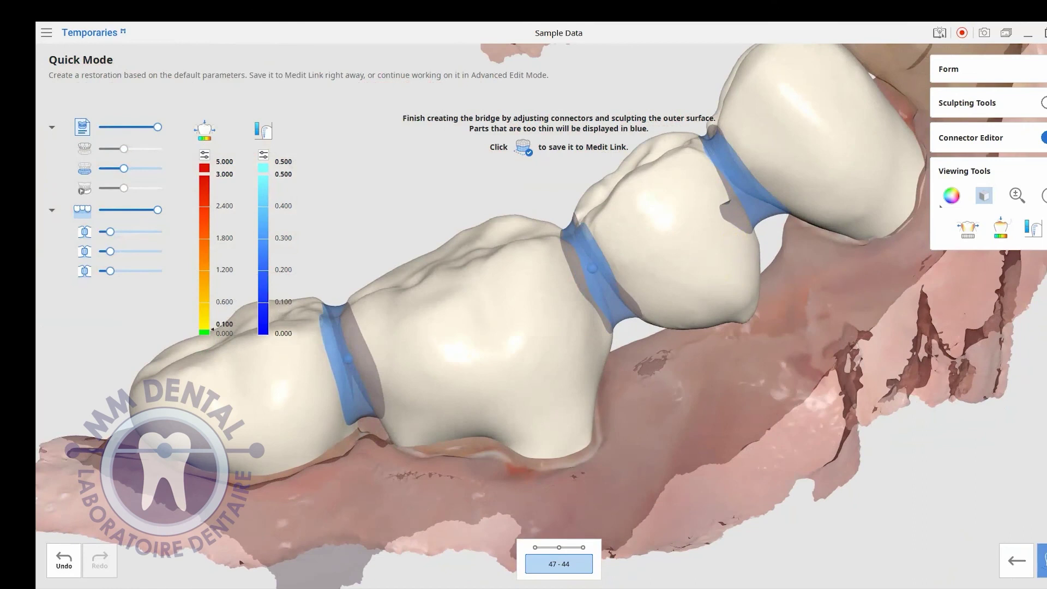
pyautogui.hotkey('ctrl', 's')
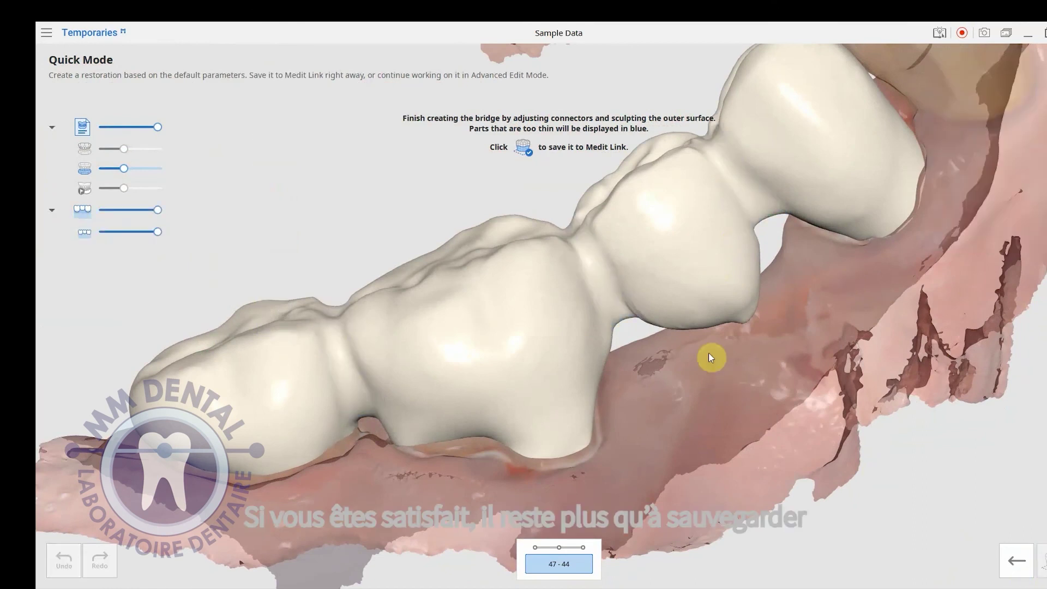
pyautogui.click(670, 326)
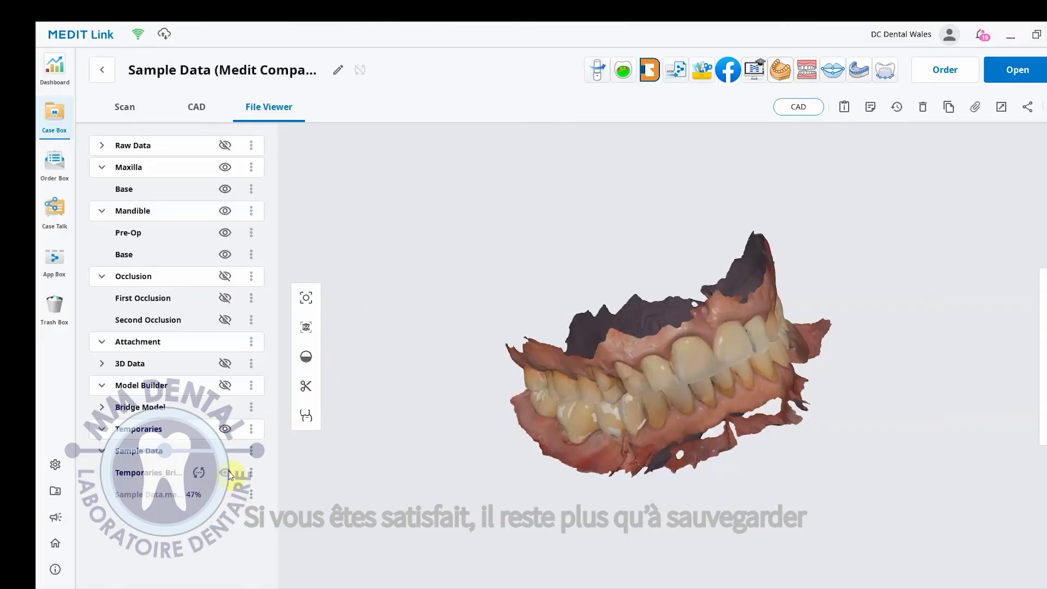
# Step: Isolate the saved temporary bridge by hiding the maxilla and mandible scans, and examine its inner and outer surfaces from several sides
pyautogui.click(226, 473)
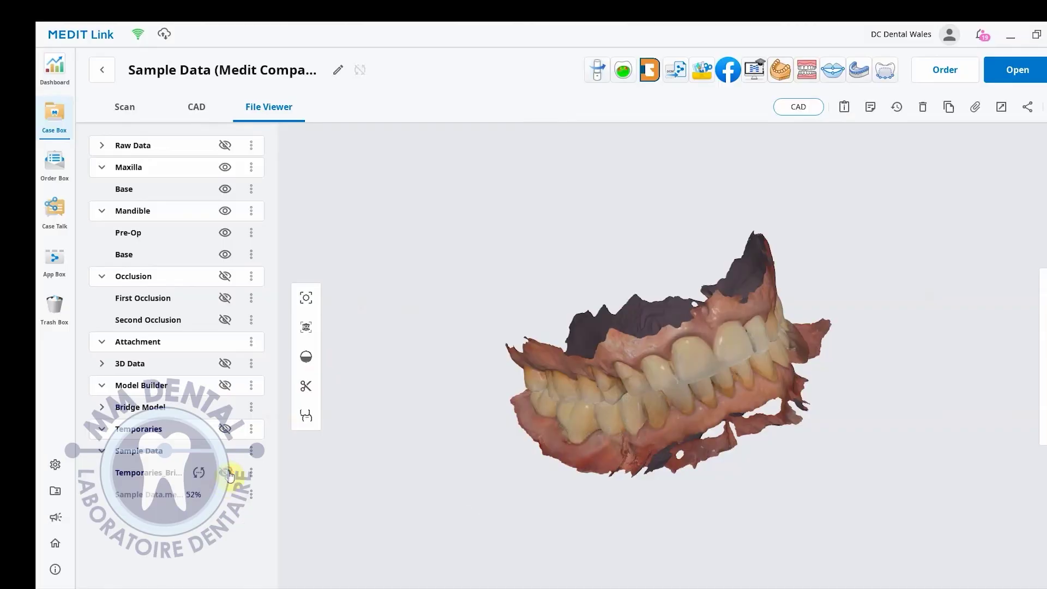
pyautogui.click(225, 167)
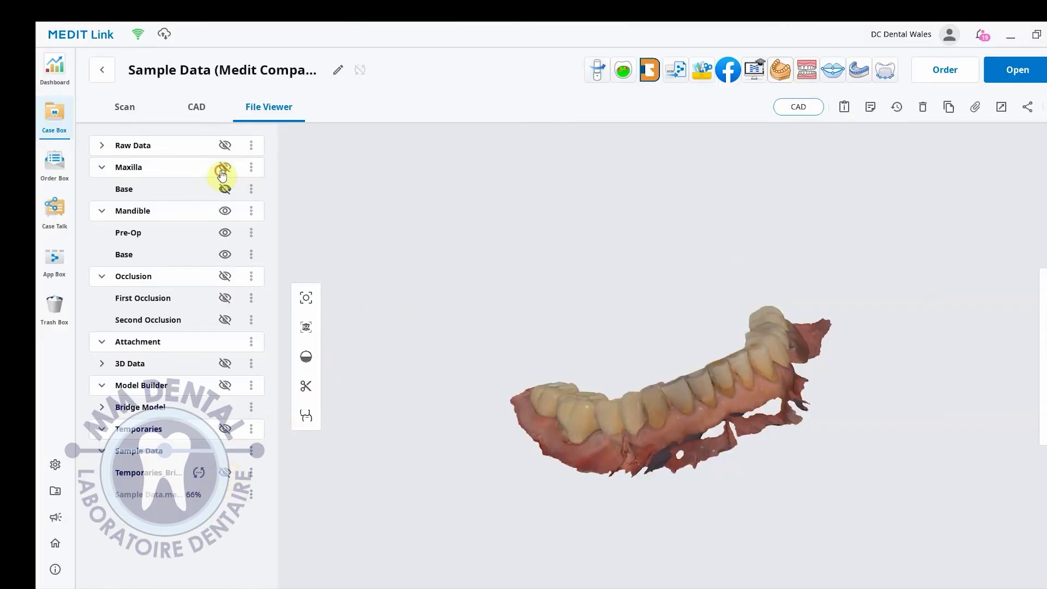
pyautogui.click(226, 211)
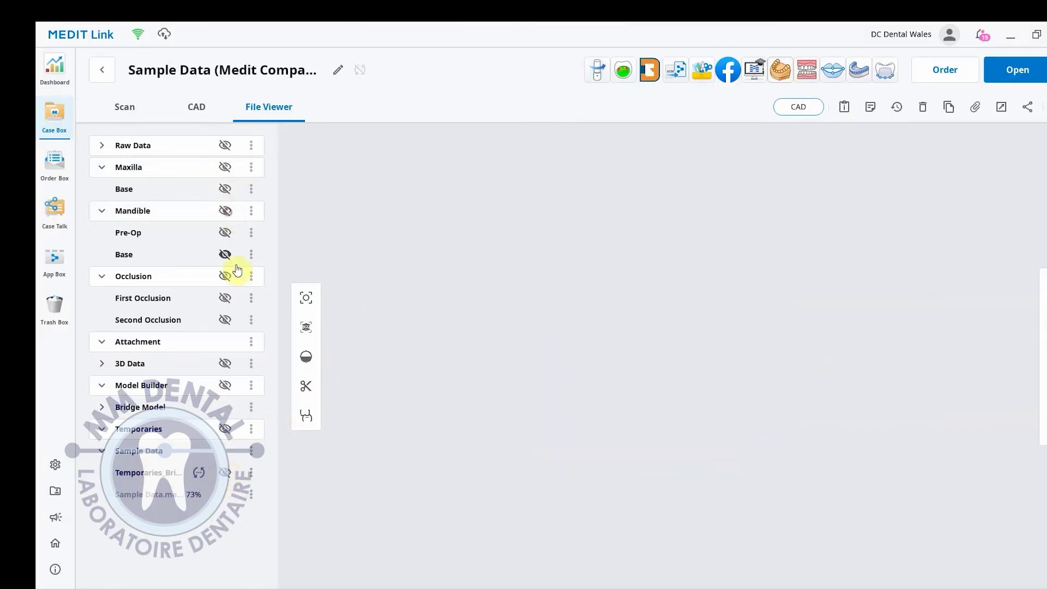
pyautogui.click(228, 473)
pyautogui.moveTo(636, 361); pyautogui.dragTo(610, 273)
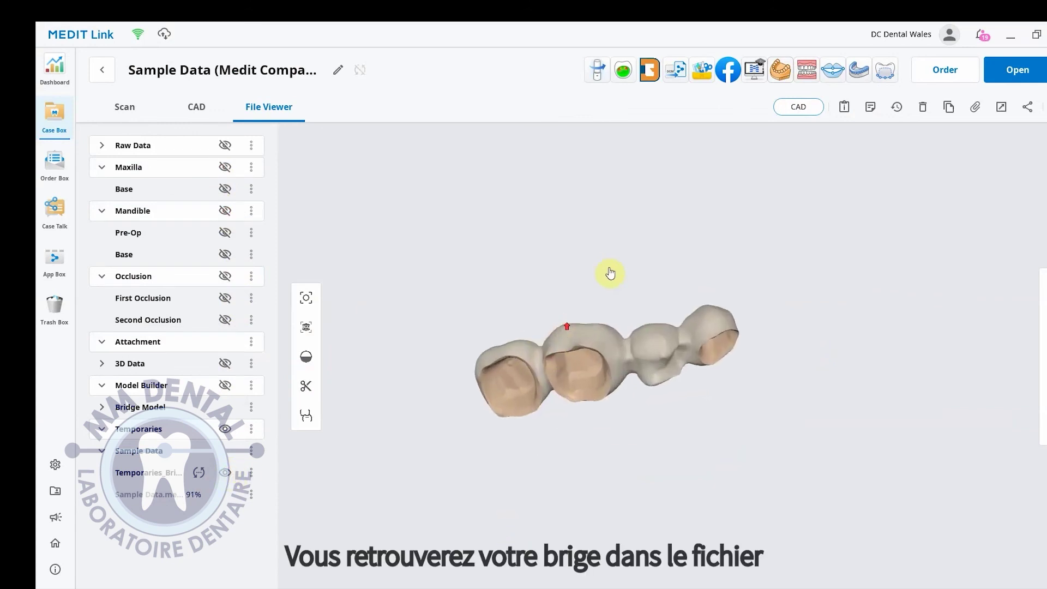
pyautogui.scroll(3, 624, 404)
pyautogui.moveTo(623, 404); pyautogui.dragTo(535, 262)
pyautogui.moveTo(753, 191); pyautogui.dragTo(714, 133)
pyautogui.moveTo(606, 301); pyautogui.dragTo(672, 246)
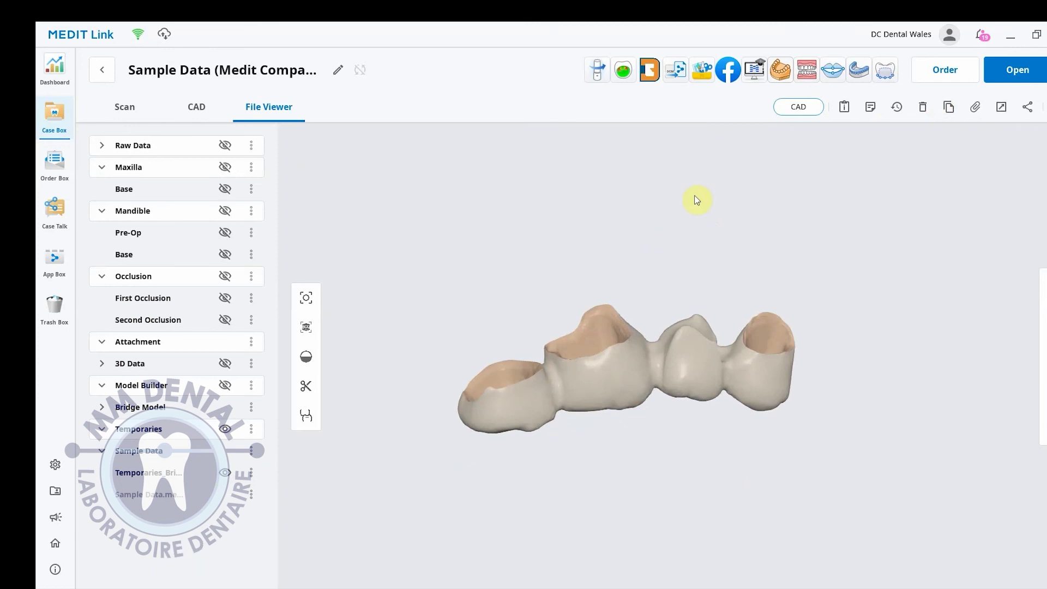